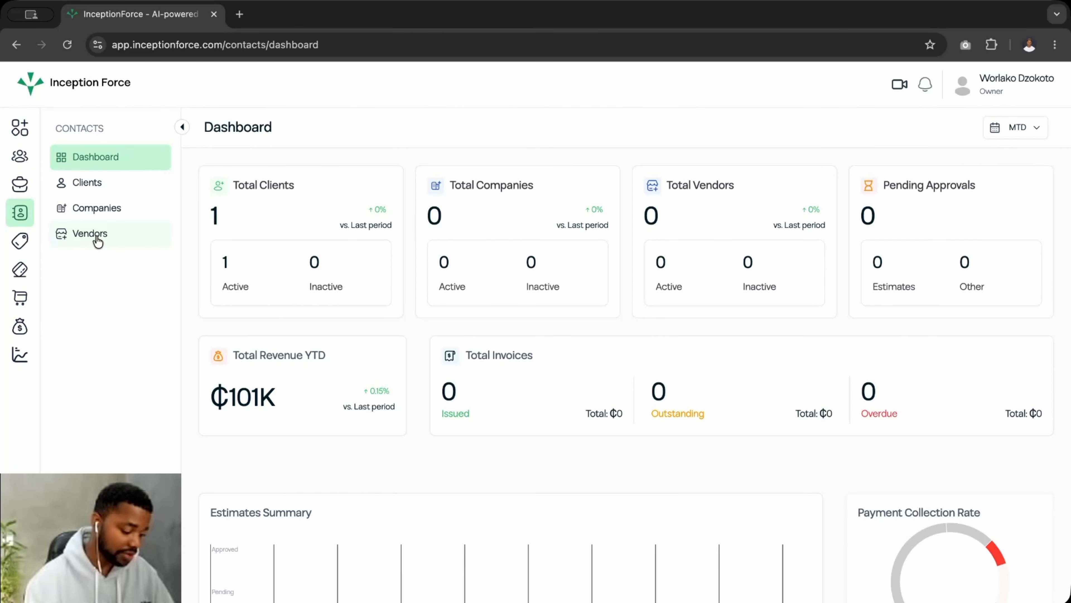
Start a new client from the Clients list
scroll(333, 365, "down", 1)
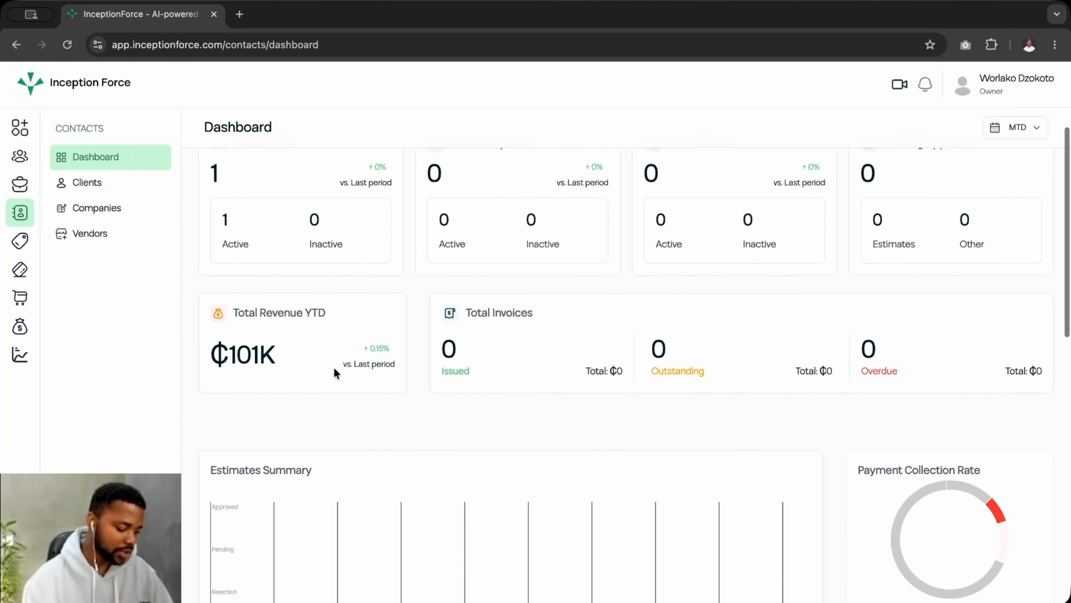
scroll(334, 370, "up", 1)
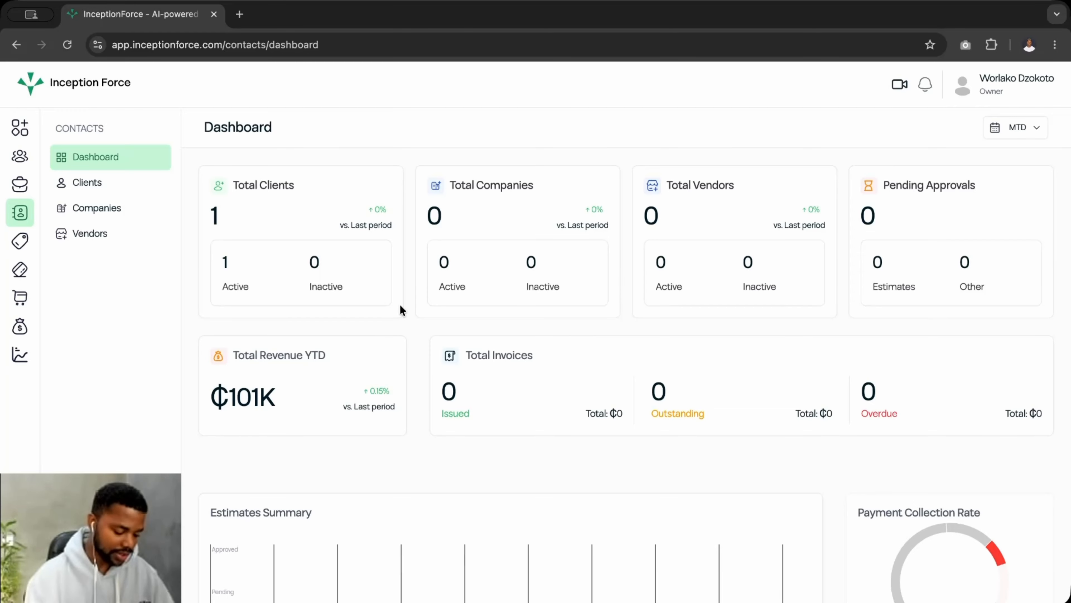
scroll(401, 308, "down", 10)
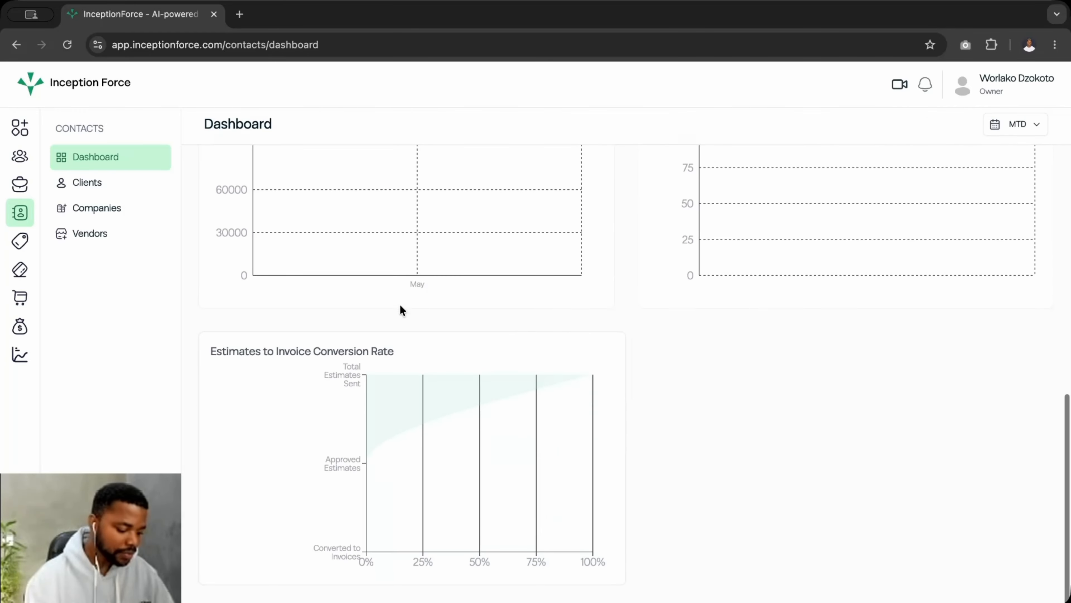
scroll(400, 307, "up", 10)
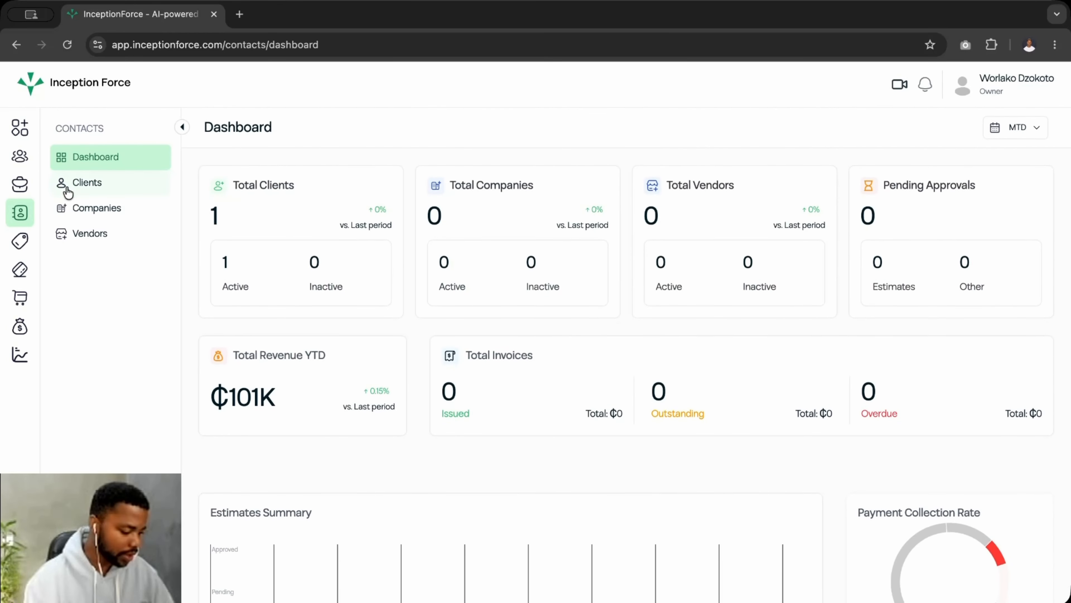
left_click(90, 190)
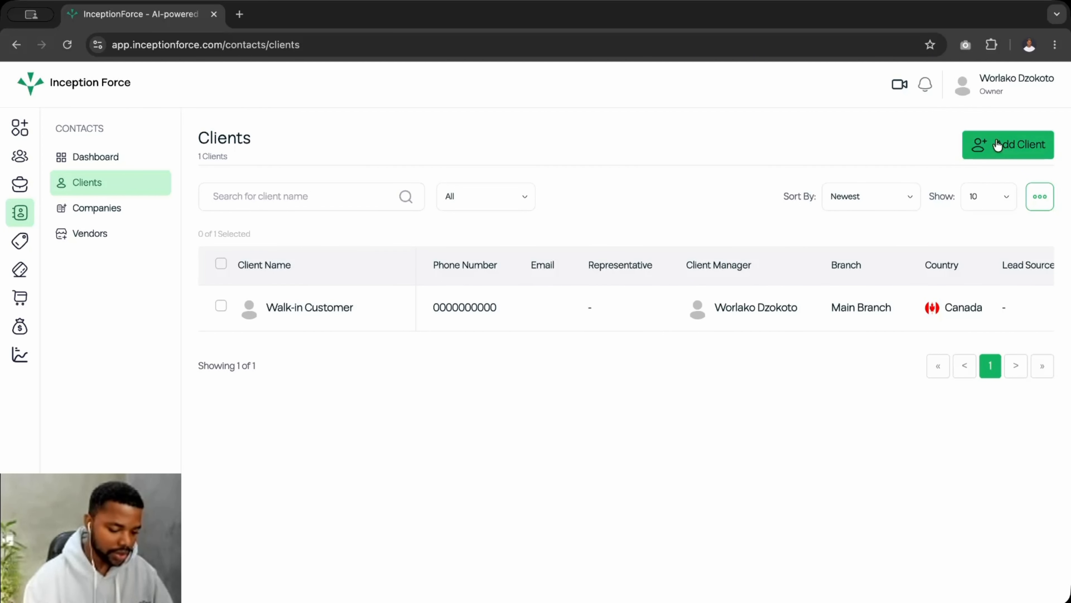
left_click(1003, 149)
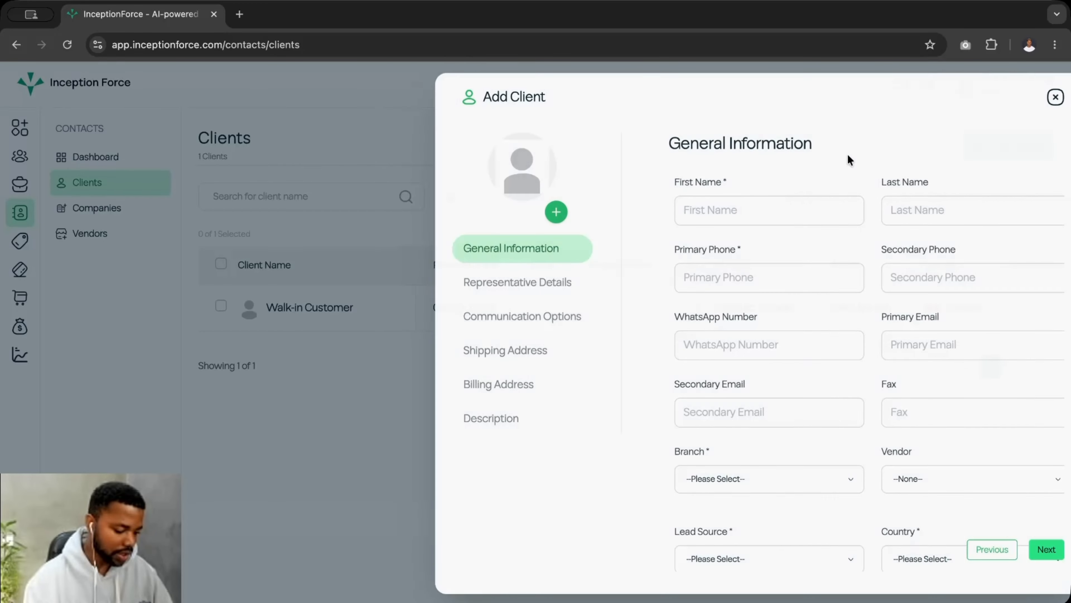
Enter the client's first name and last name under General Information
left_click(677, 209)
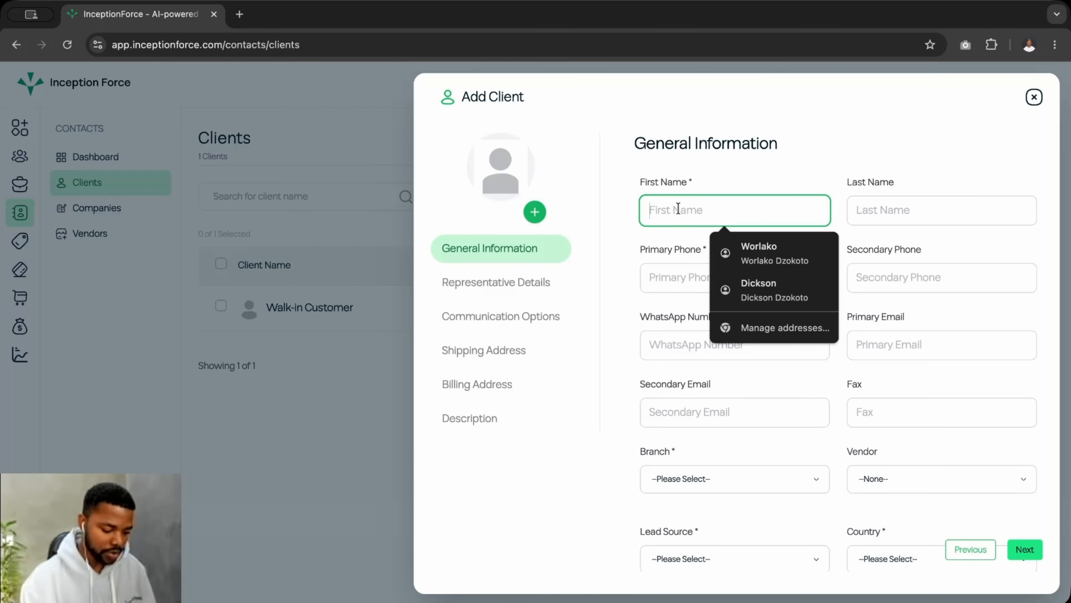
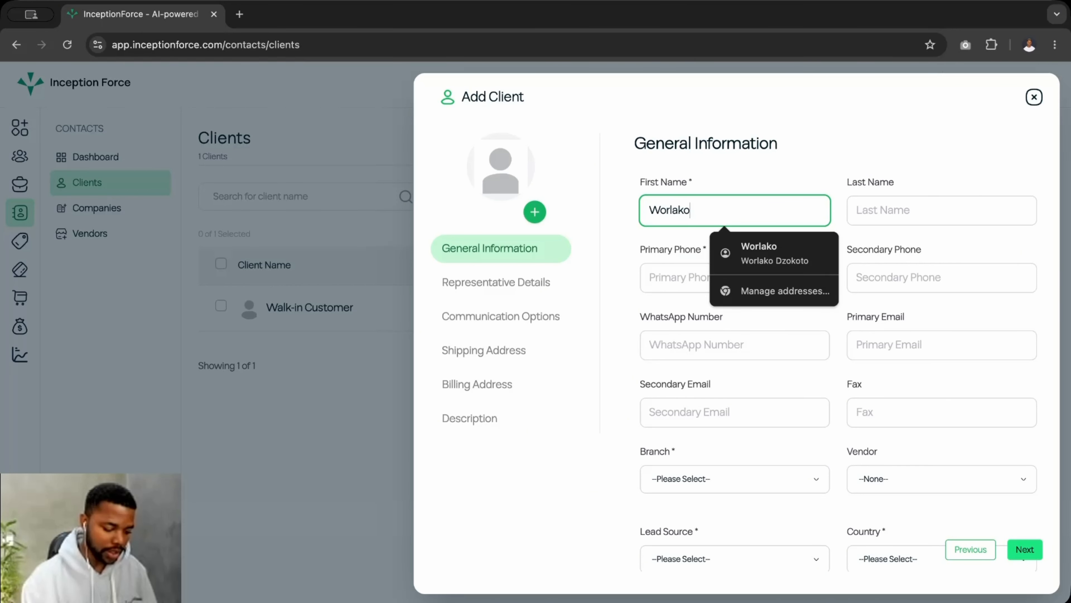
left_click(877, 210)
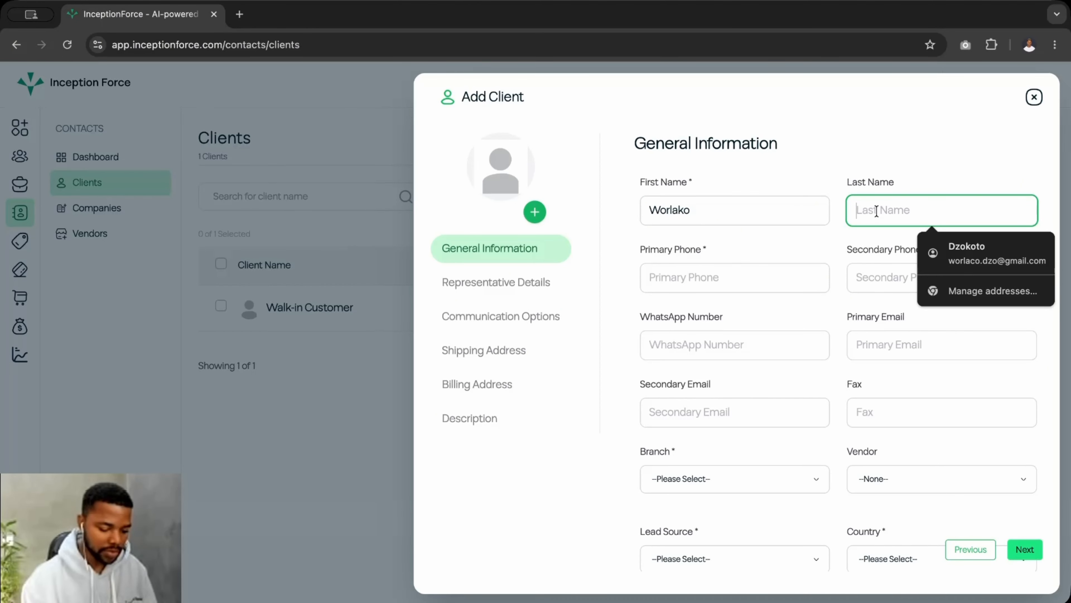
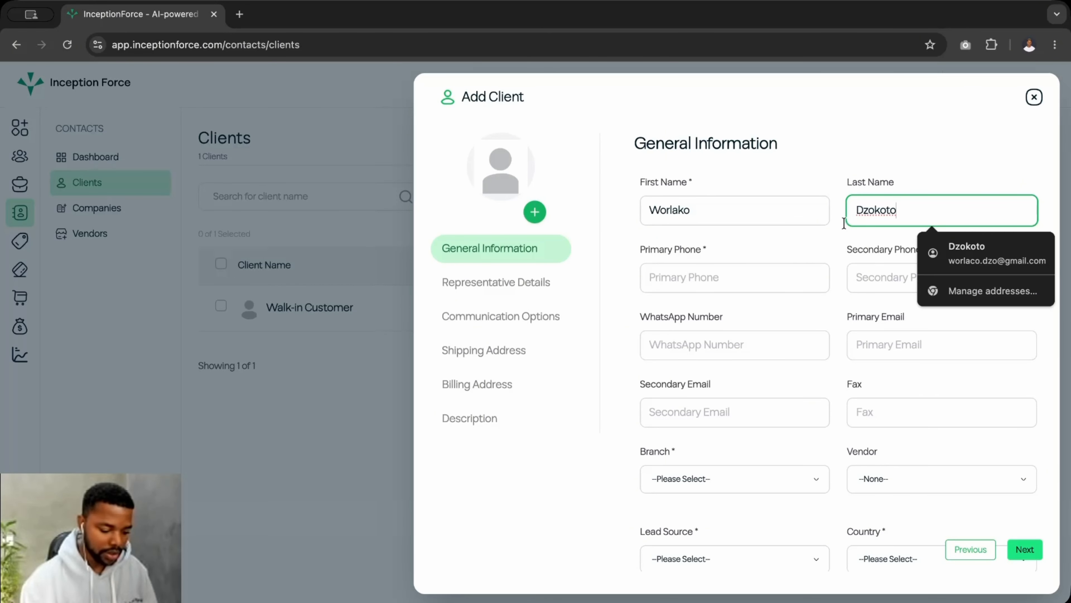
double_click(872, 211)
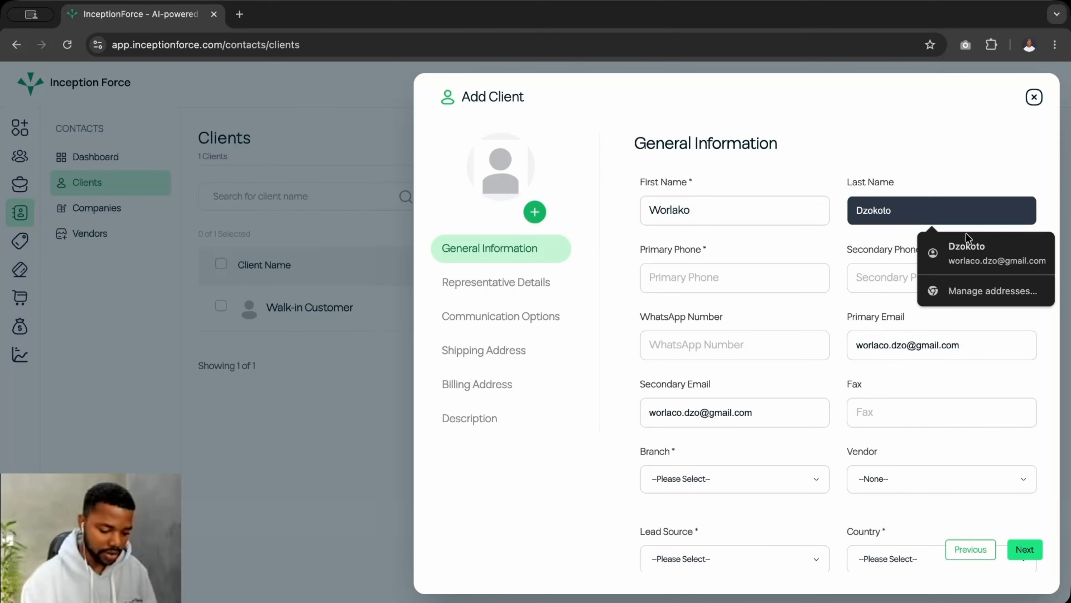
left_click(799, 237)
left_click(696, 289)
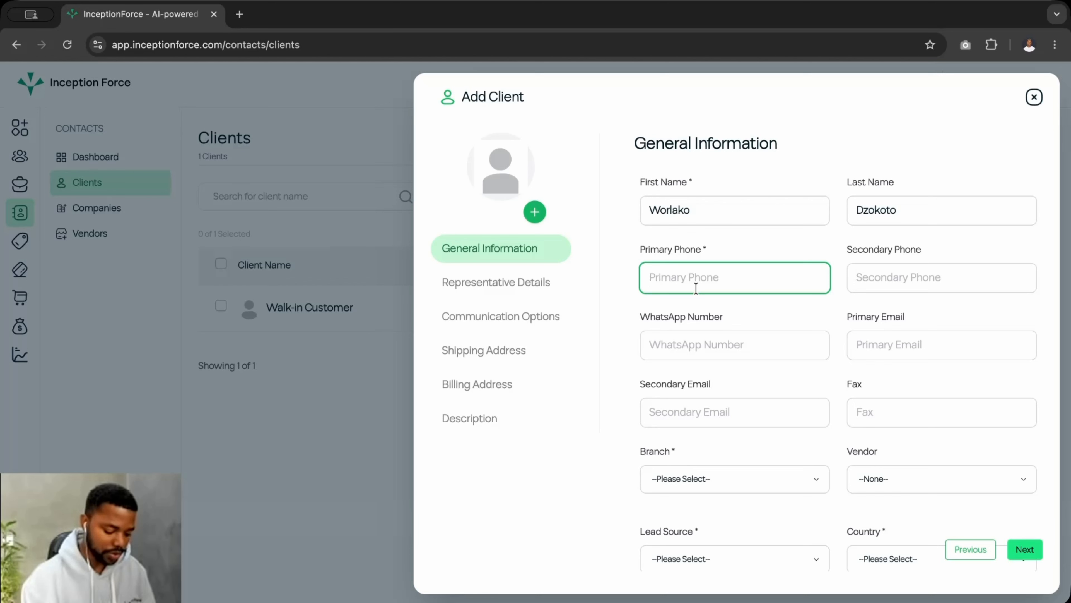
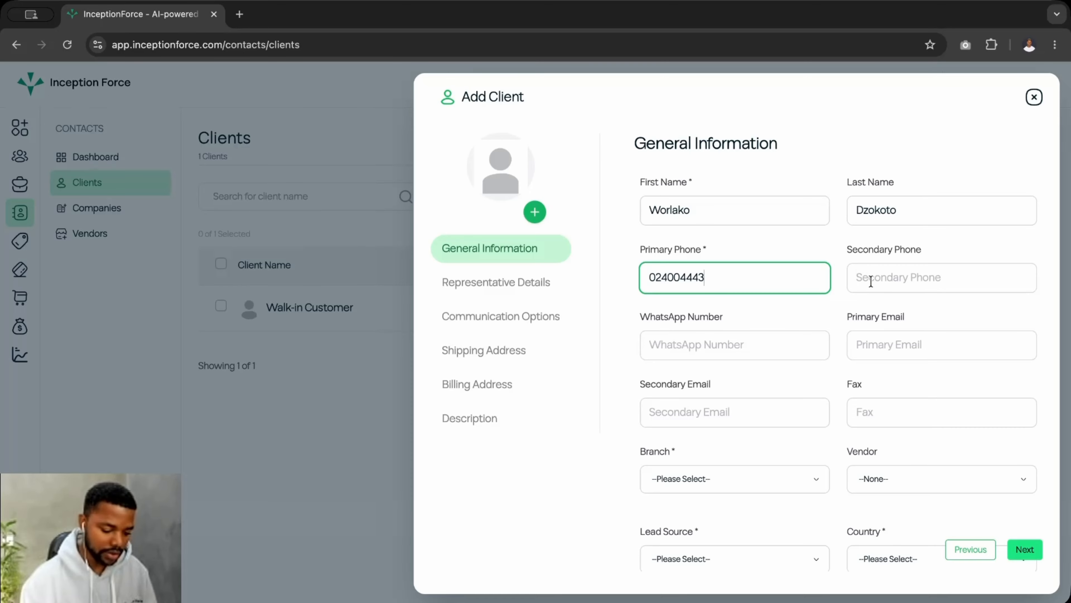
Enter the client's primary phone number, leaving secondary and WhatsApp numbers empty
key("Tab")
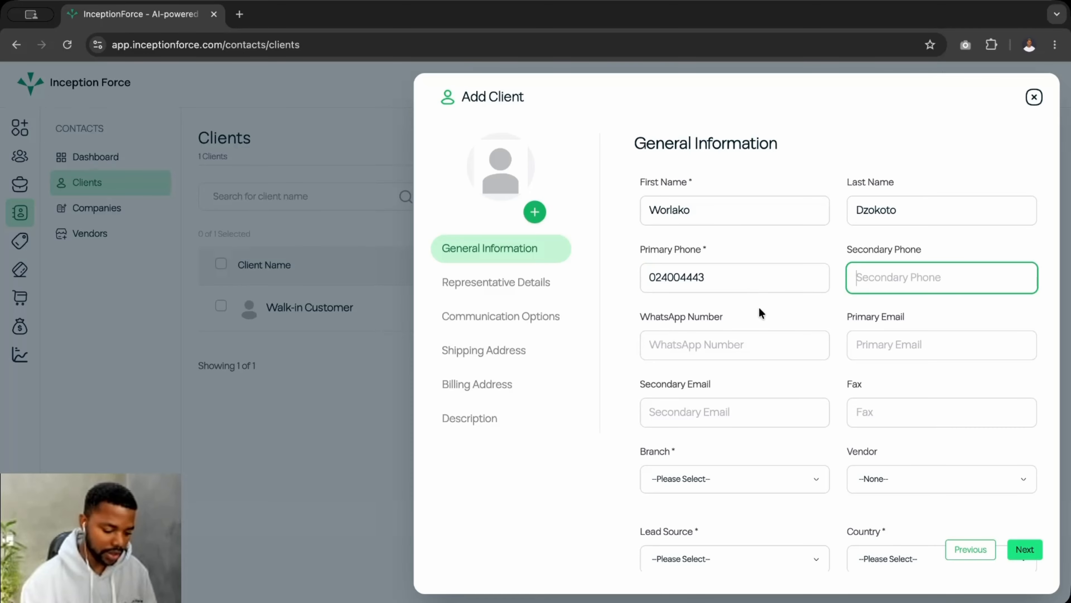
left_click(671, 346)
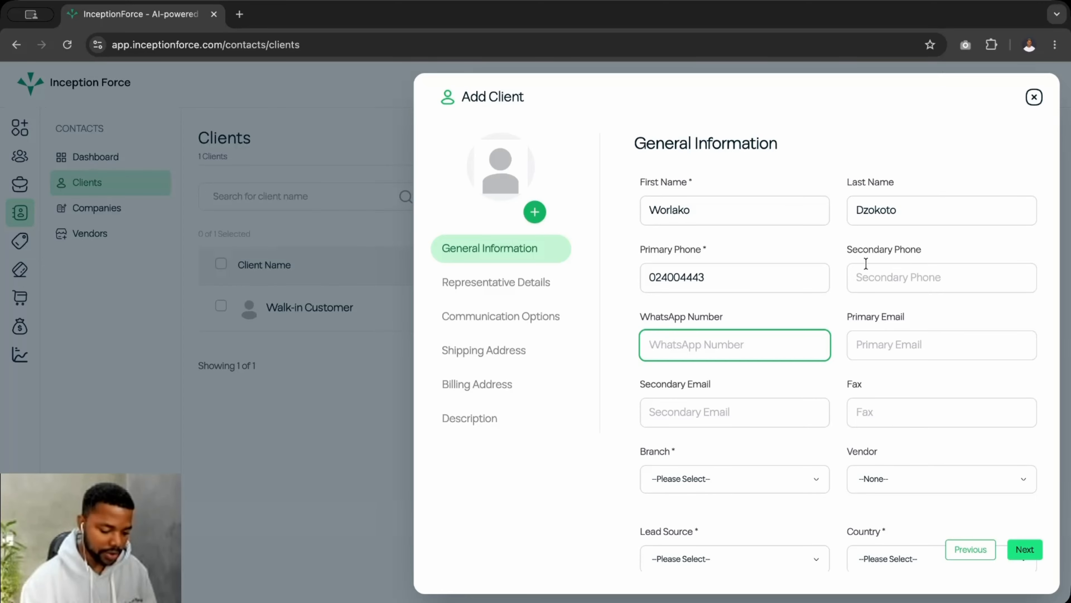
scroll(700, 329, "down", 1)
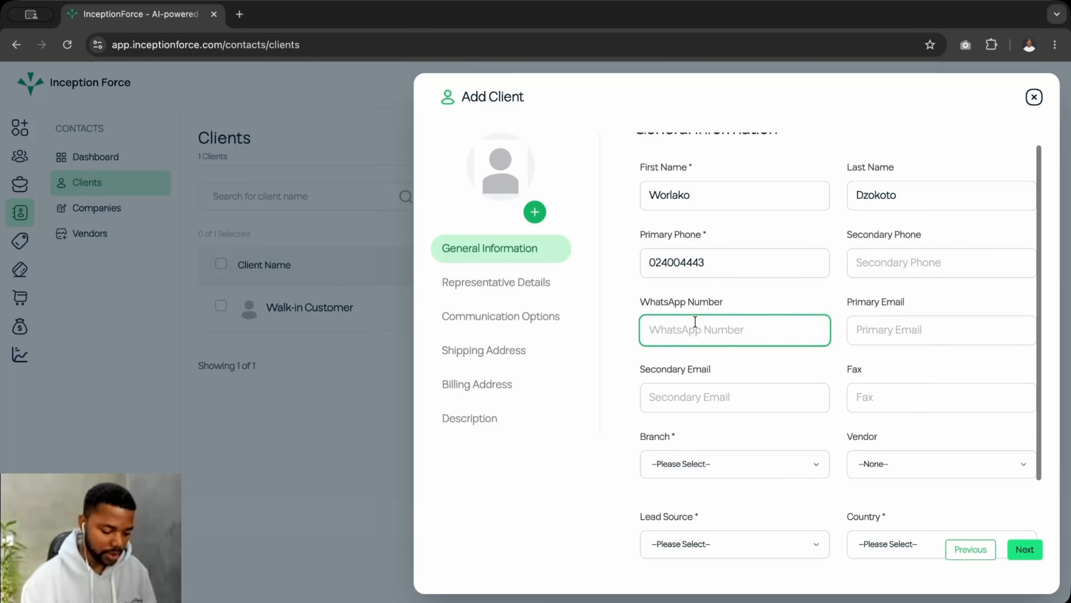
scroll(806, 349, "down", 1)
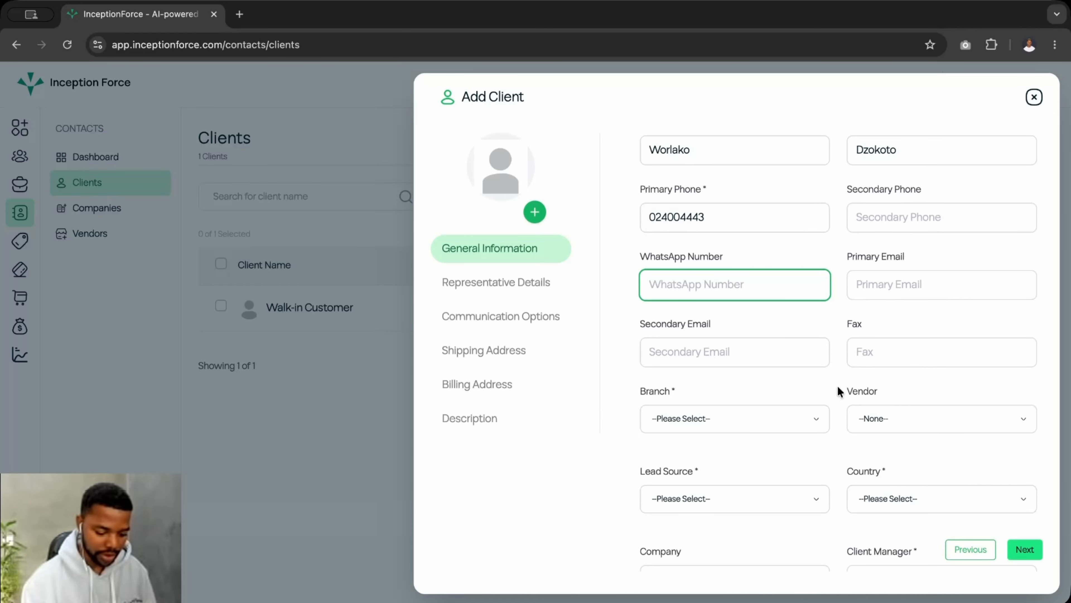
scroll(831, 394, "down", 2)
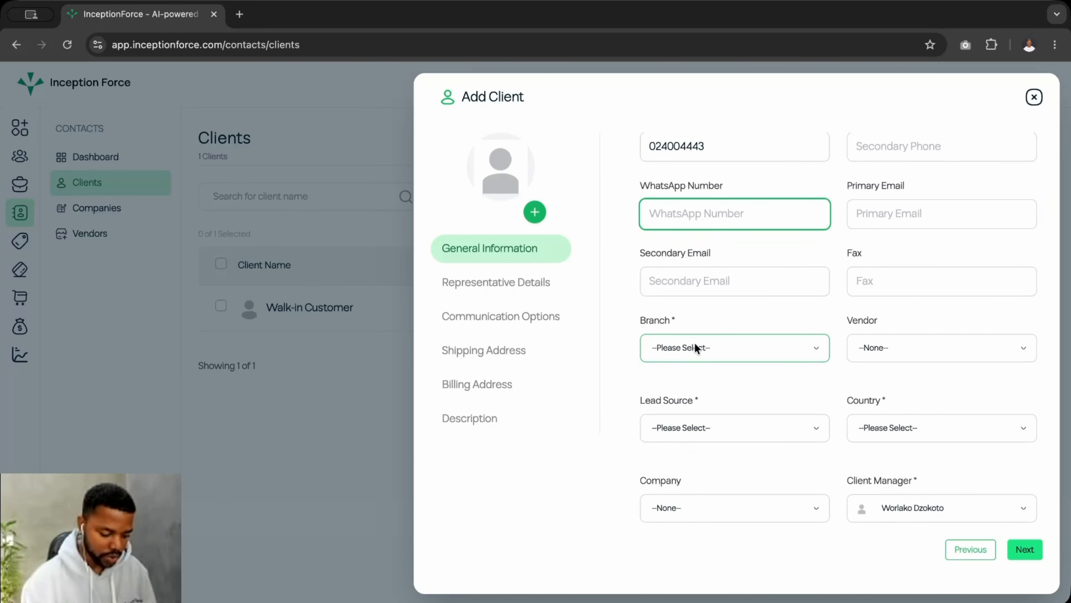
left_click(695, 348)
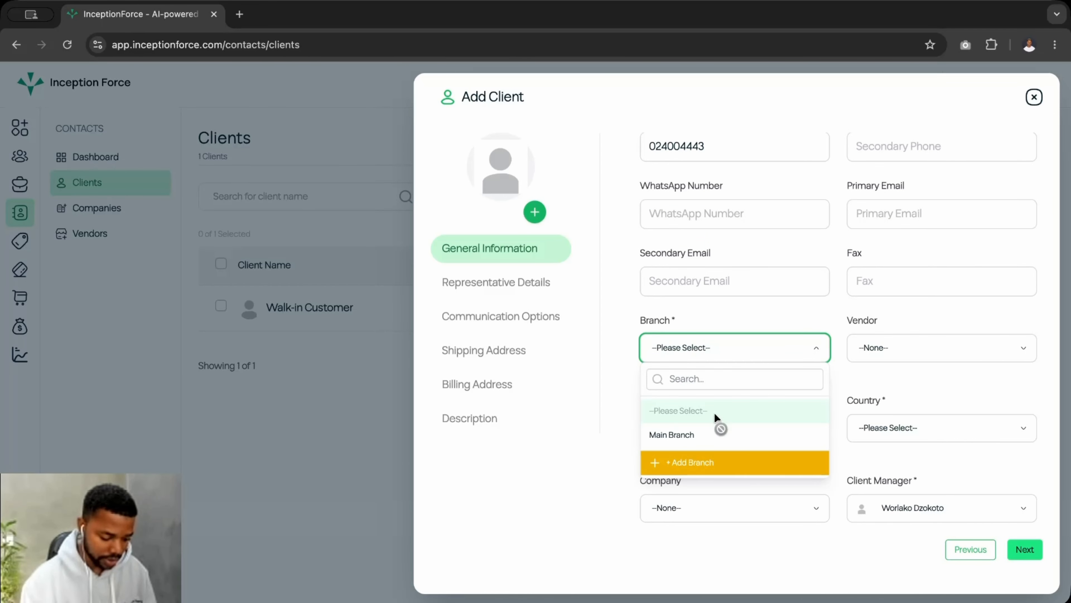
Set Branch to Main Branch, Lead Source to Advertisement and Country to Ghana
left_click(695, 435)
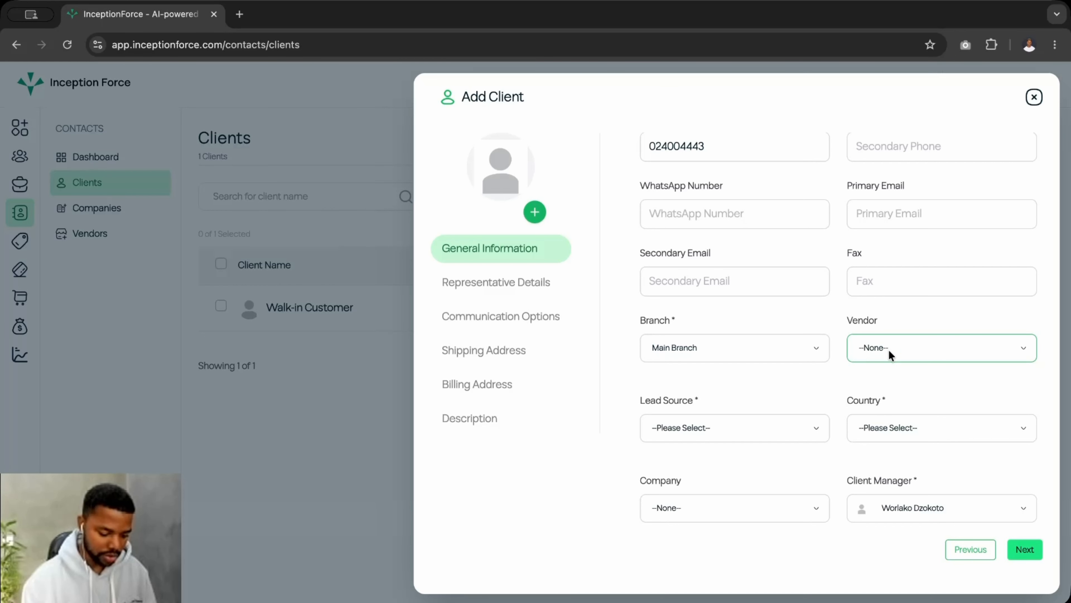
left_click(707, 430)
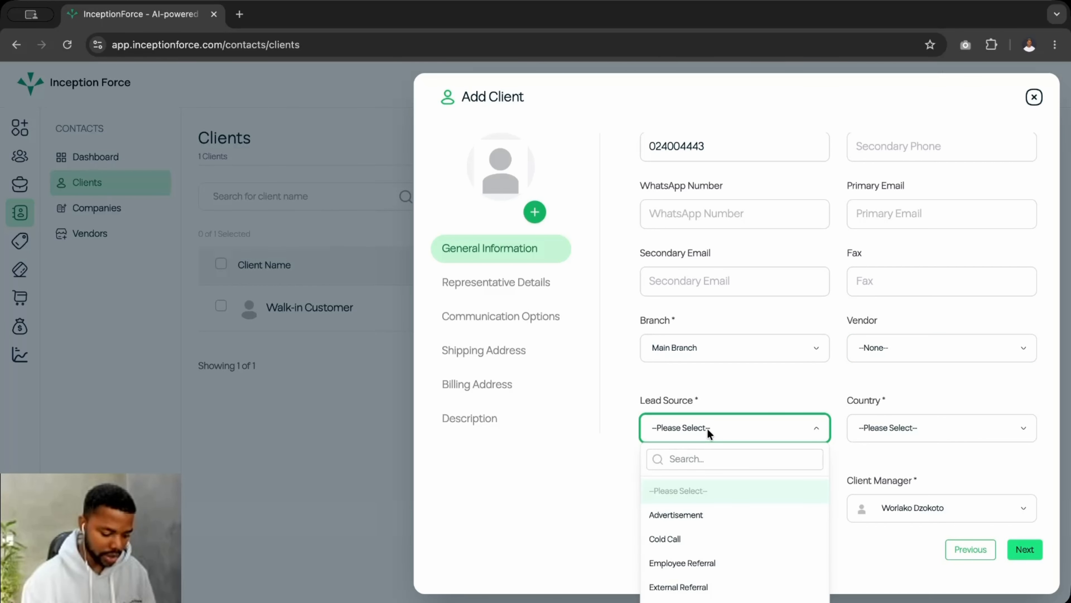
left_click(718, 459)
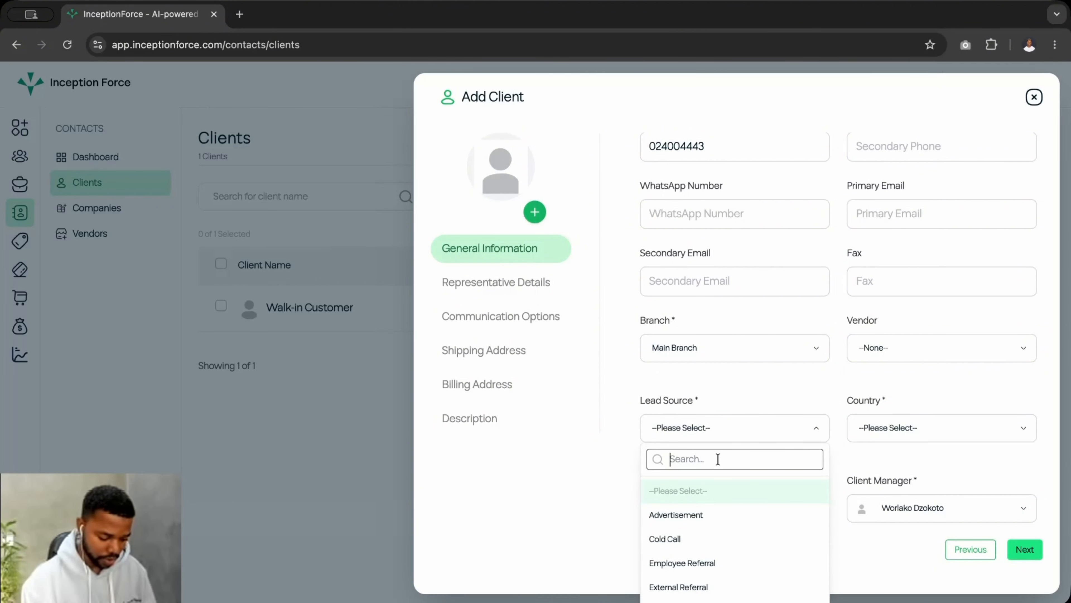
left_click(687, 511)
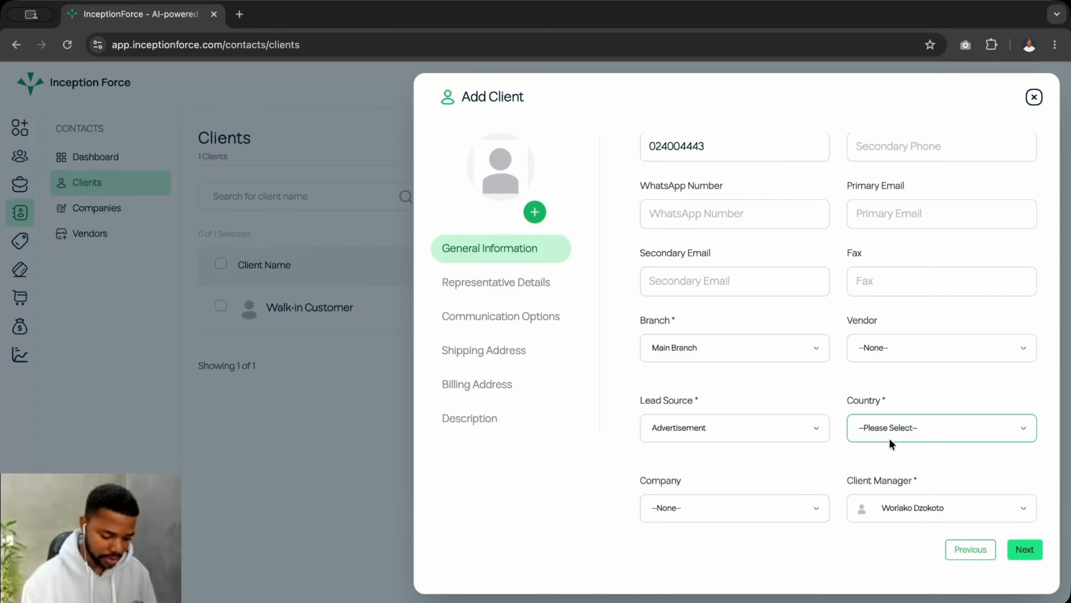
left_click(912, 427)
left_click(915, 458)
type("gha")
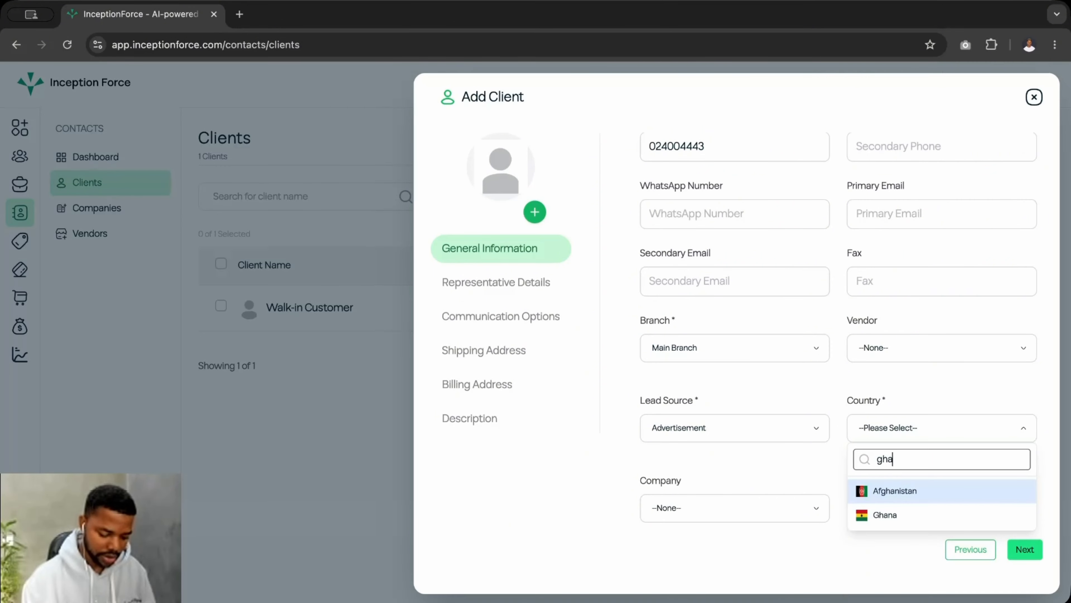
left_click(888, 511)
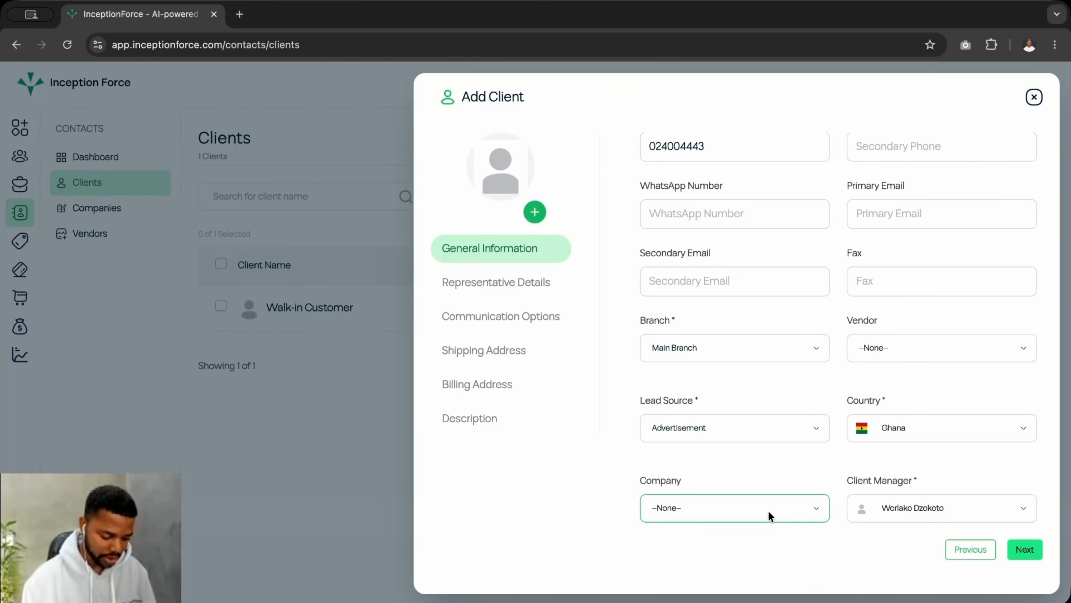
scroll(713, 479, "up", 3)
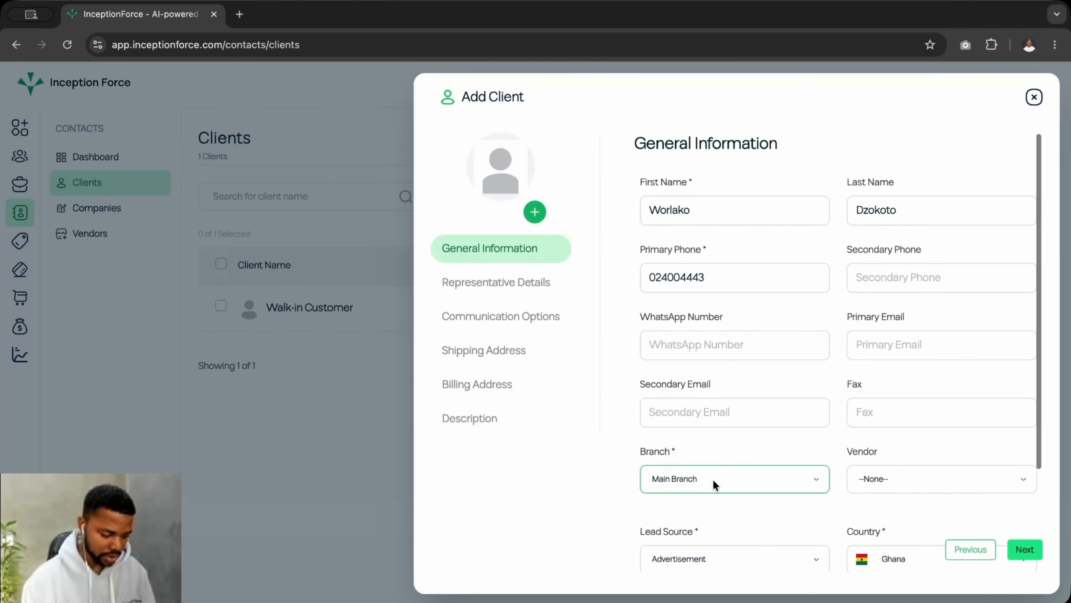
Tick Email and WhatsApp alongside Phone Call as the client's preferred communication options
left_click(490, 280)
left_click(696, 210)
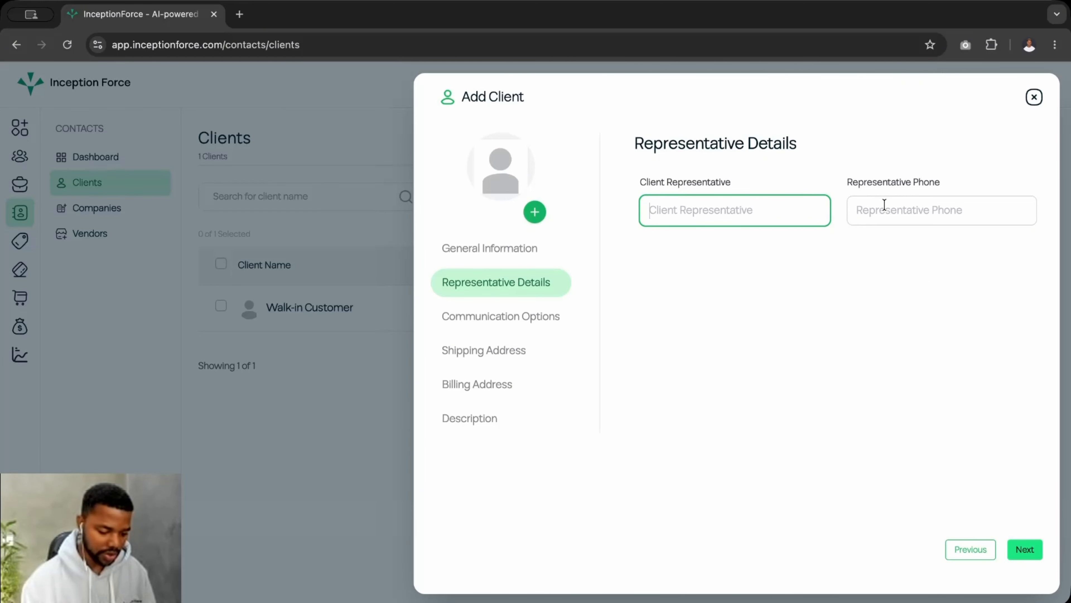
left_click(520, 326)
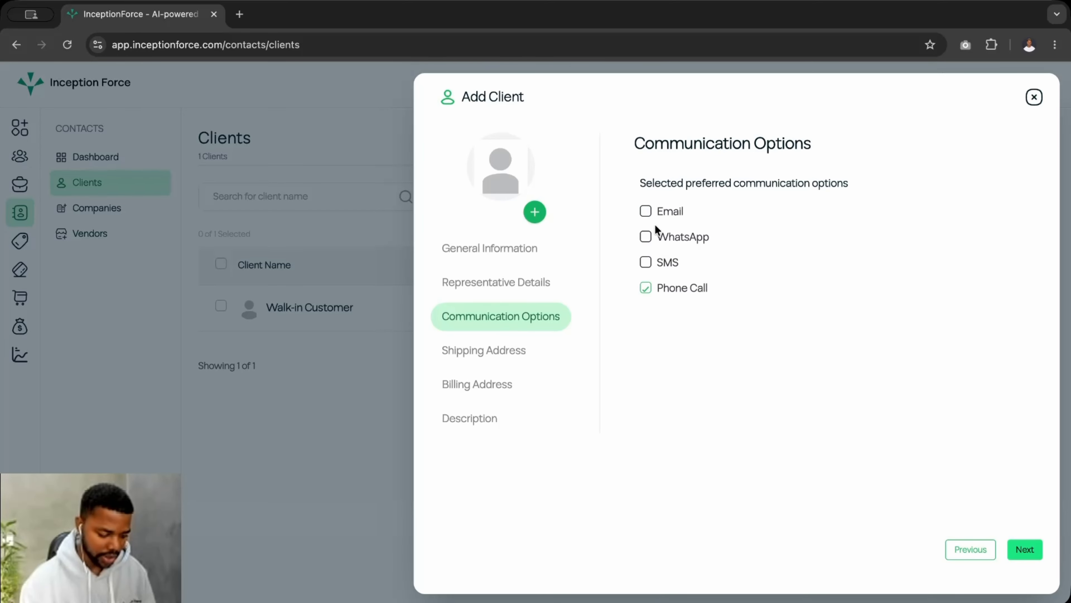
left_click(644, 288)
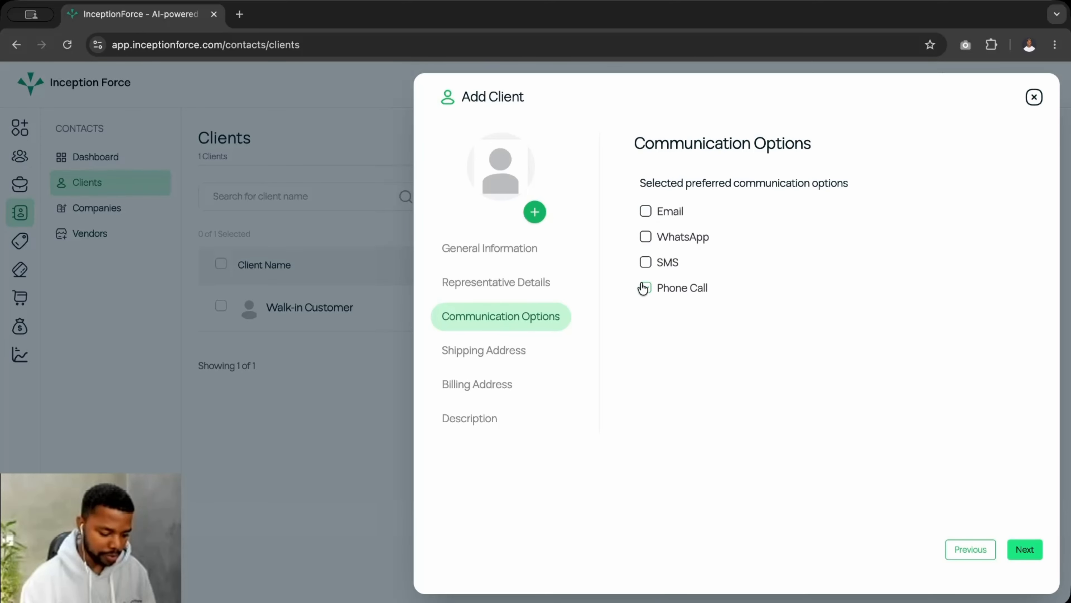
left_click(645, 288)
left_click(645, 211)
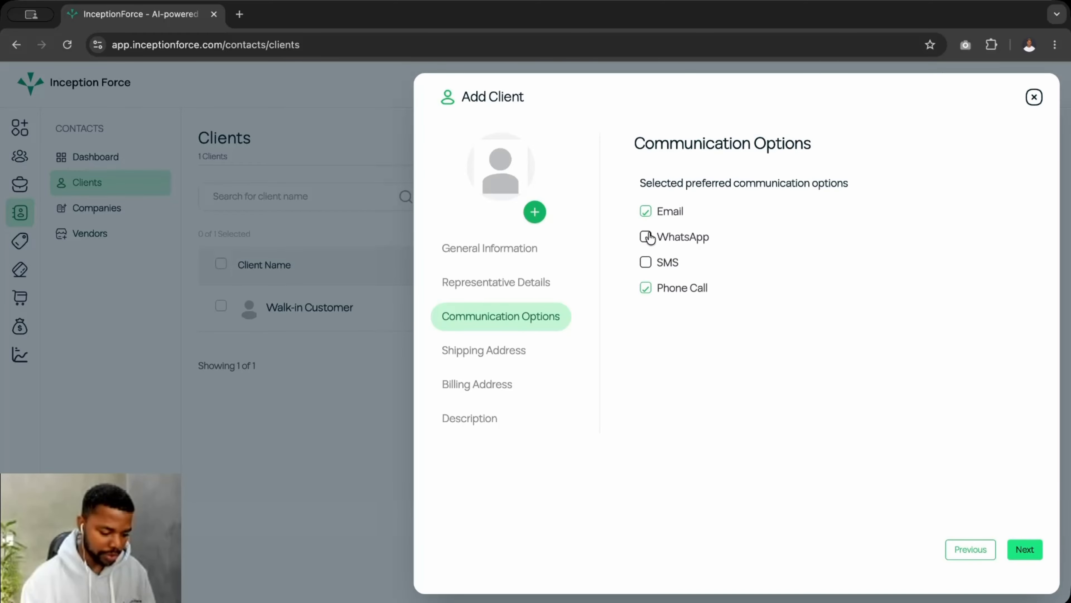
left_click(646, 236)
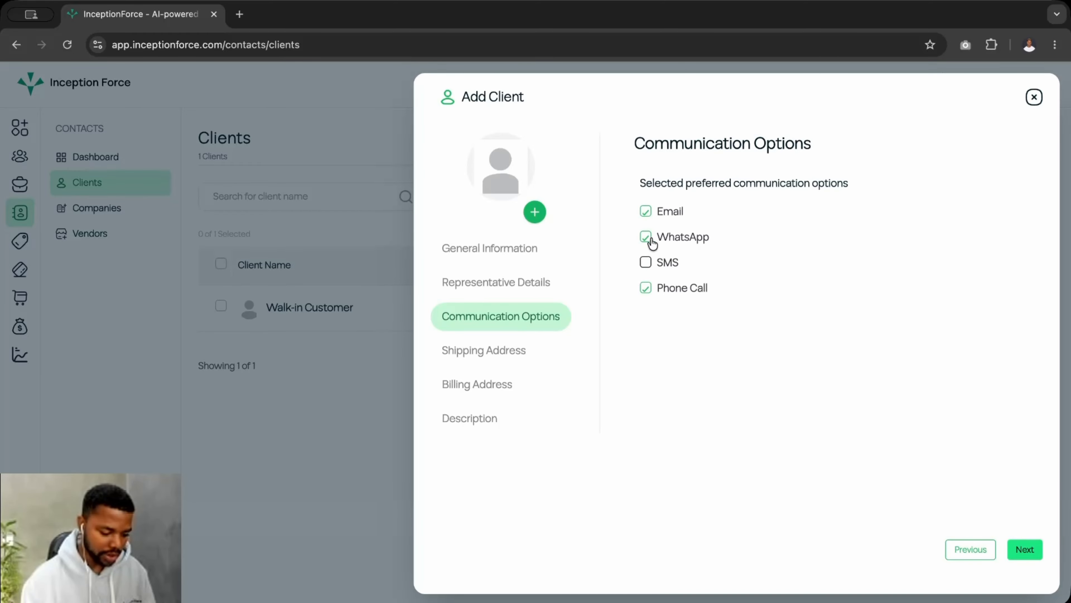
left_click(481, 353)
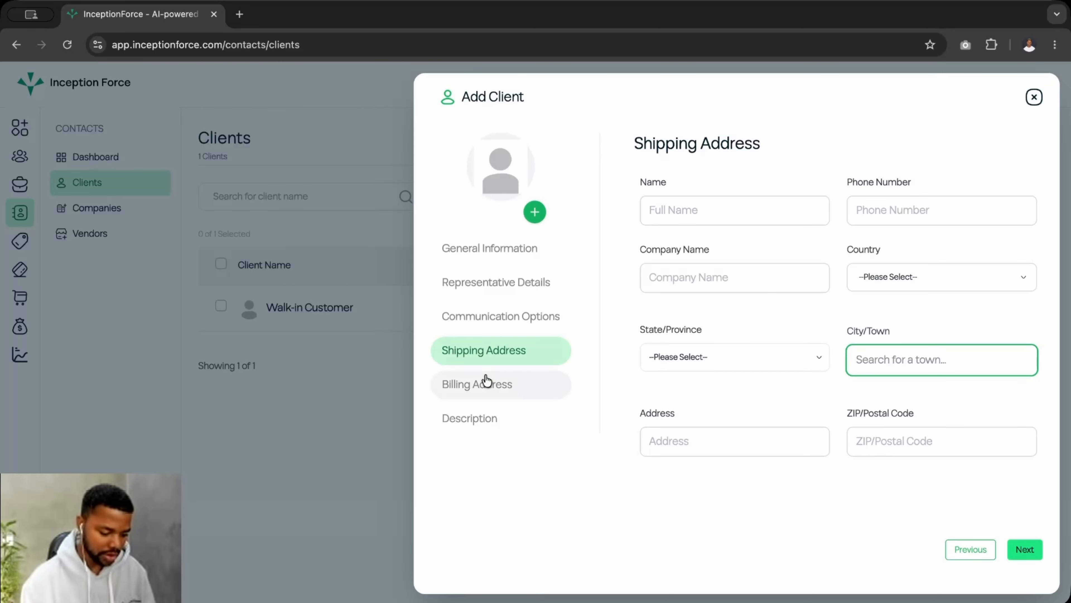
Review the Billing Address, Description and General Information sections, then create the client
left_click(476, 386)
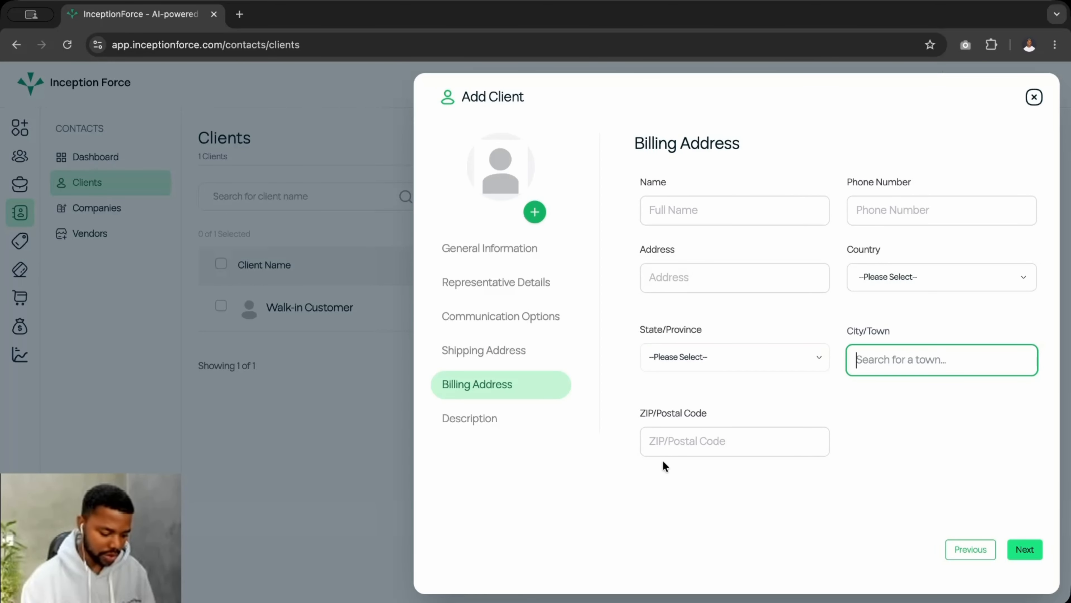
left_click(510, 428)
left_click(513, 384)
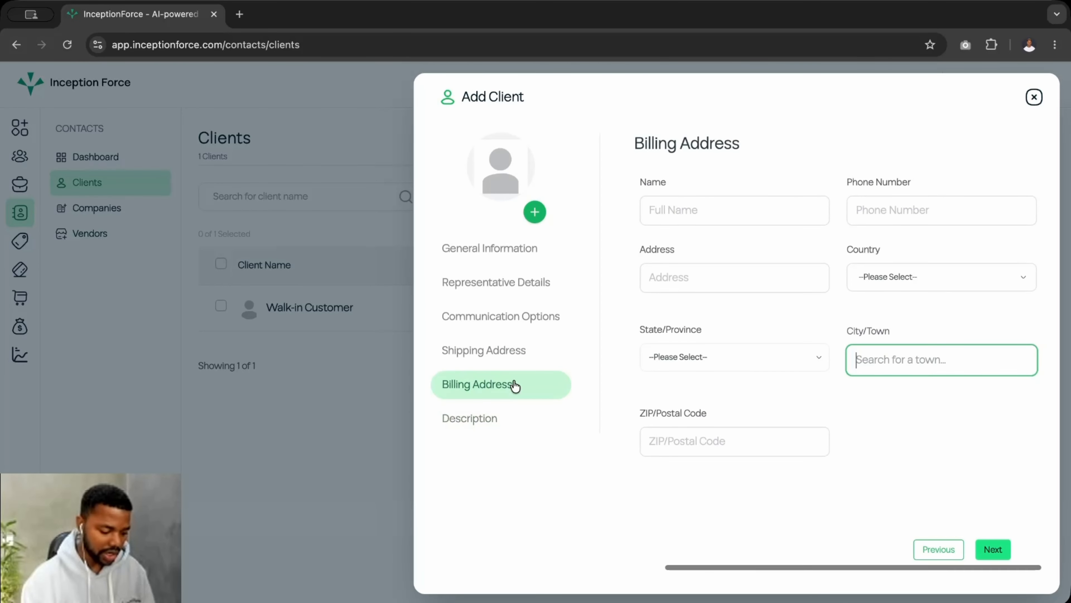
left_click(505, 255)
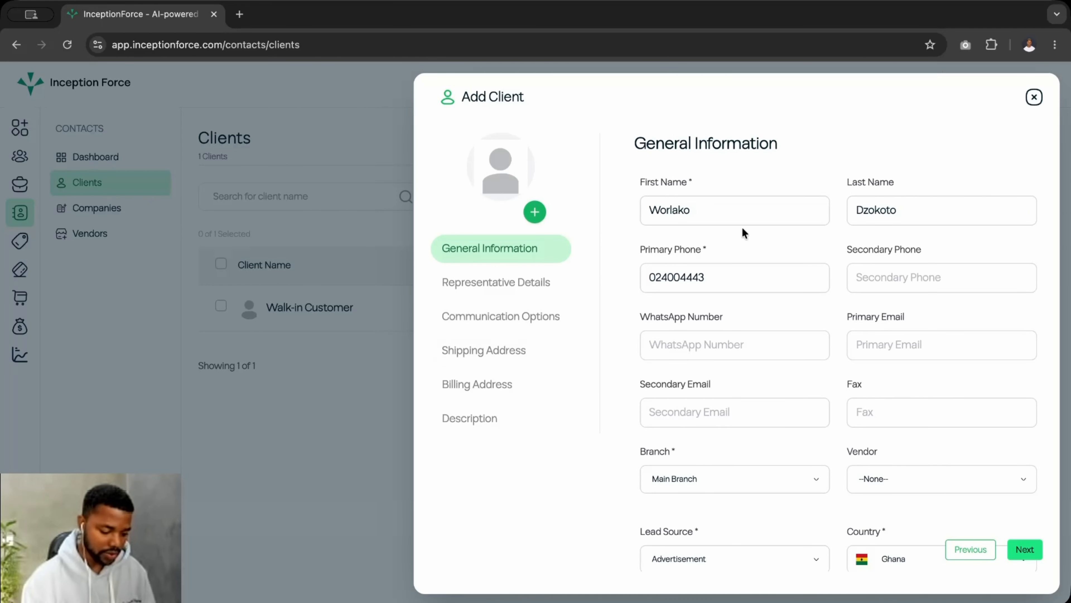
scroll(729, 478, "down", 2)
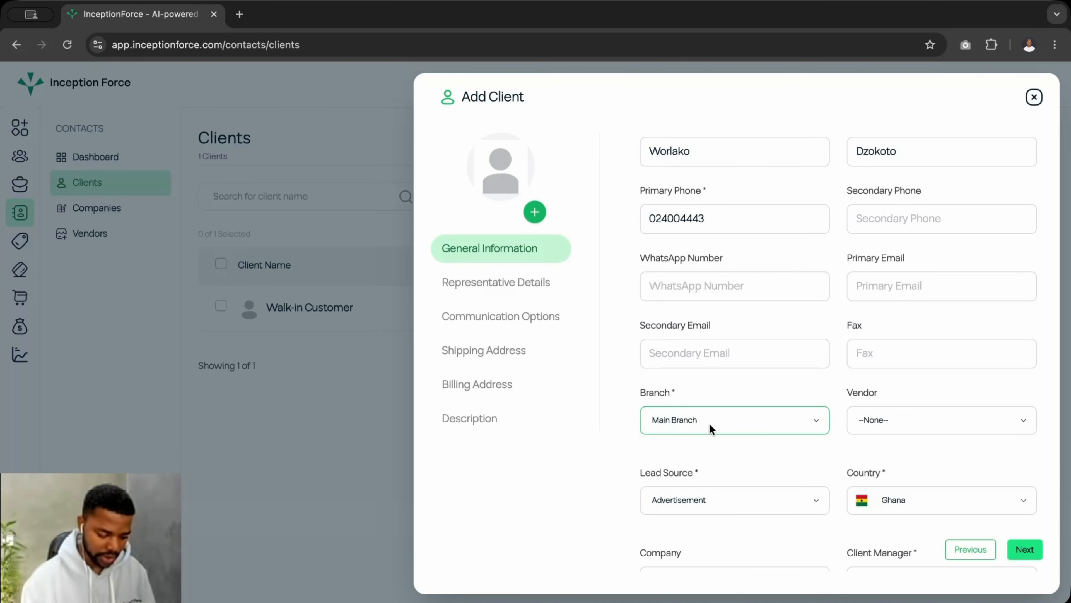
scroll(704, 460, "down", 2)
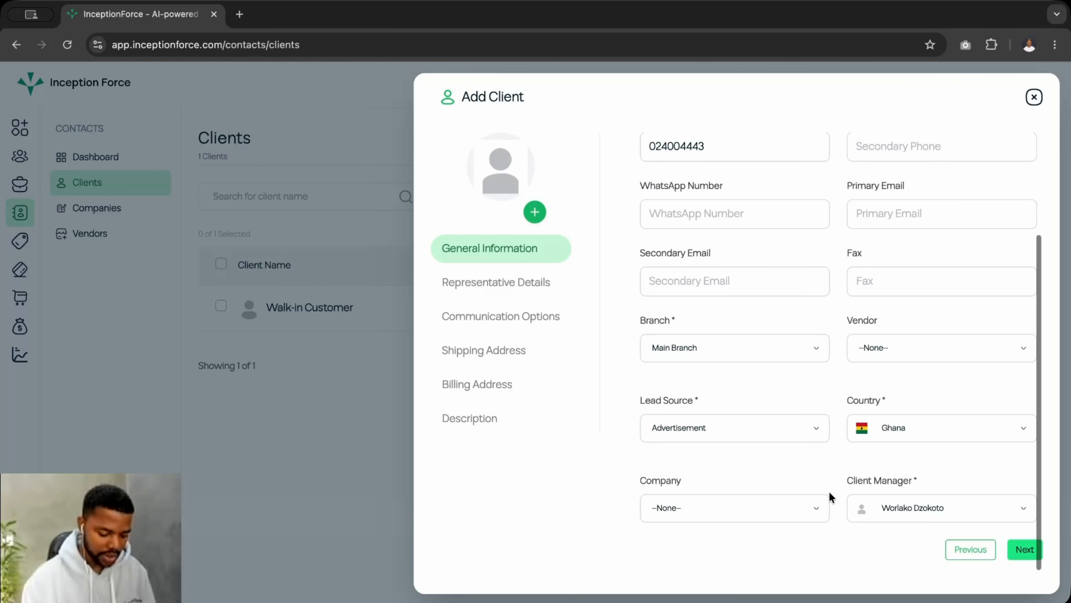
left_click(480, 382)
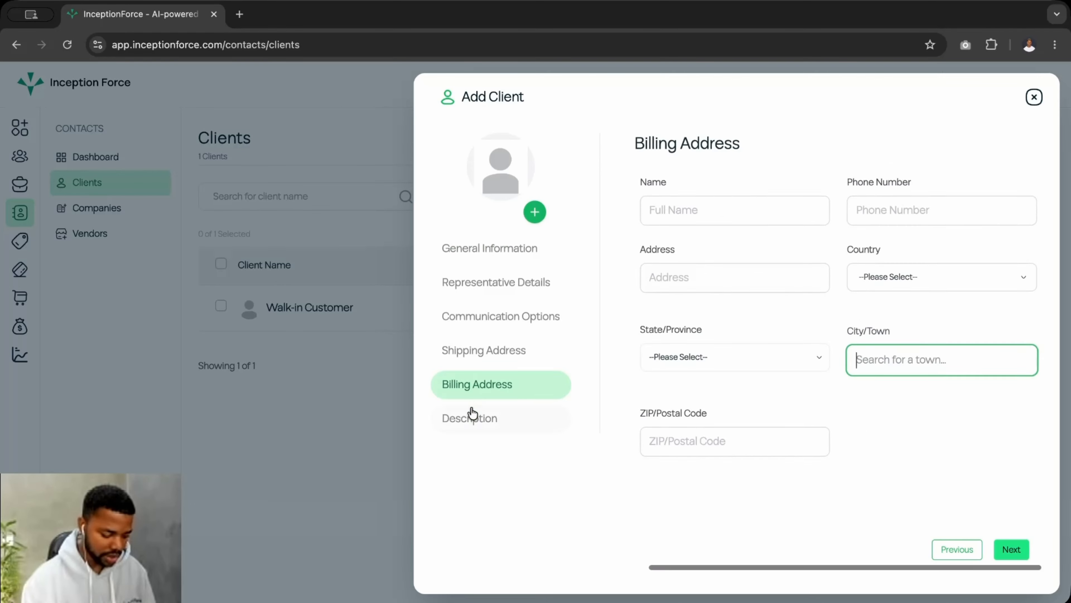
left_click(471, 413)
left_click(711, 249)
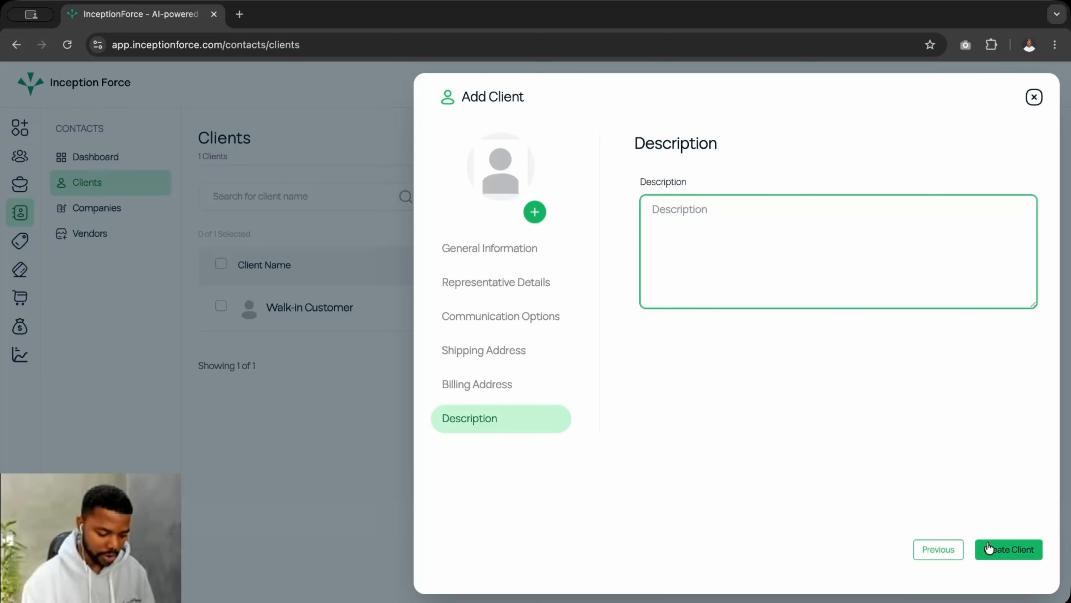
left_click(1009, 553)
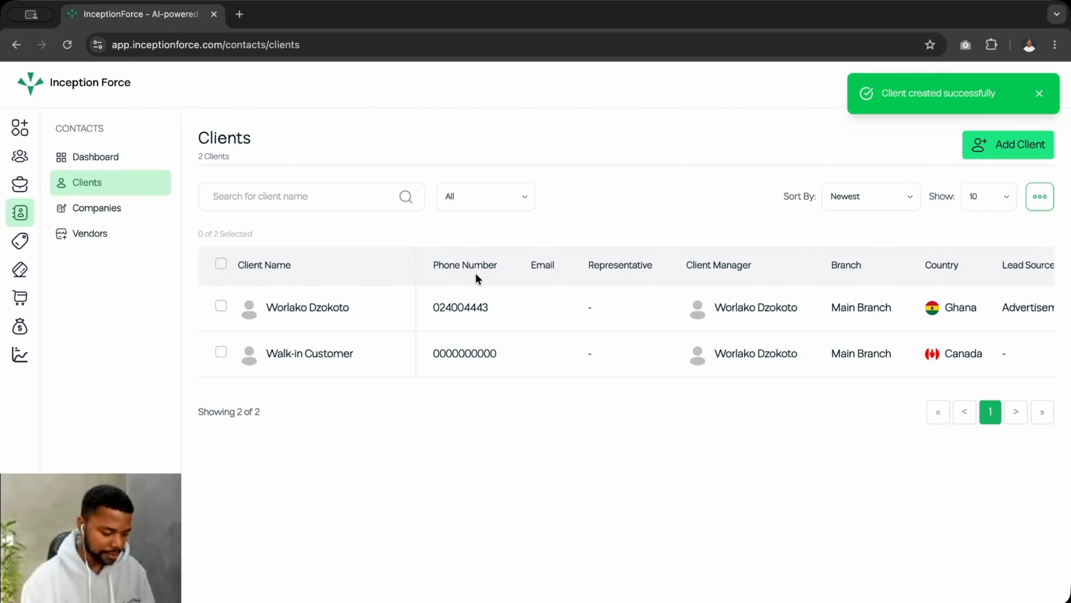
left_click(320, 308)
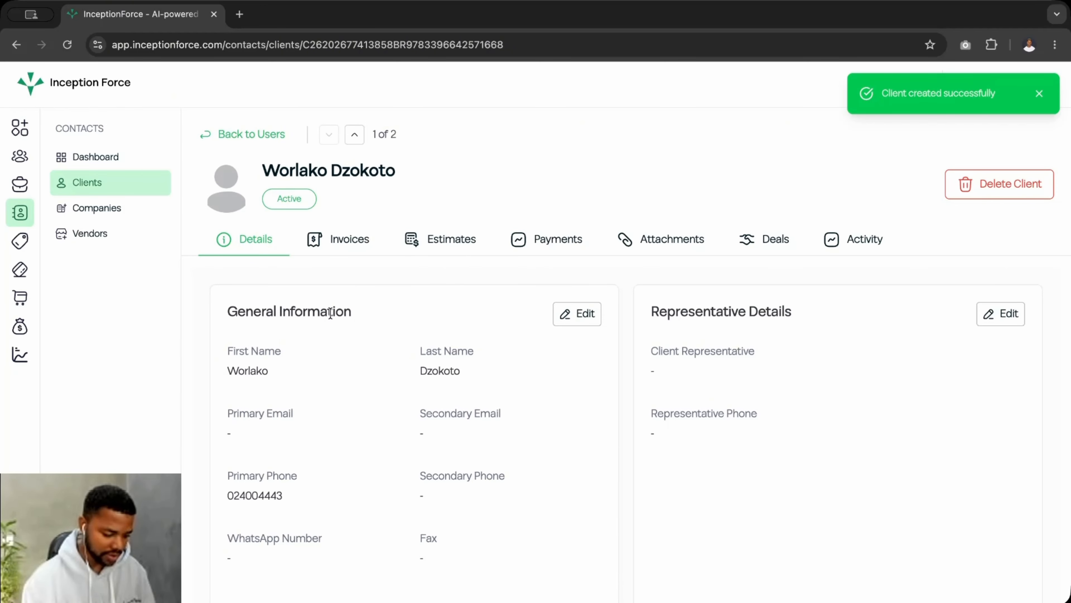
left_click(358, 241)
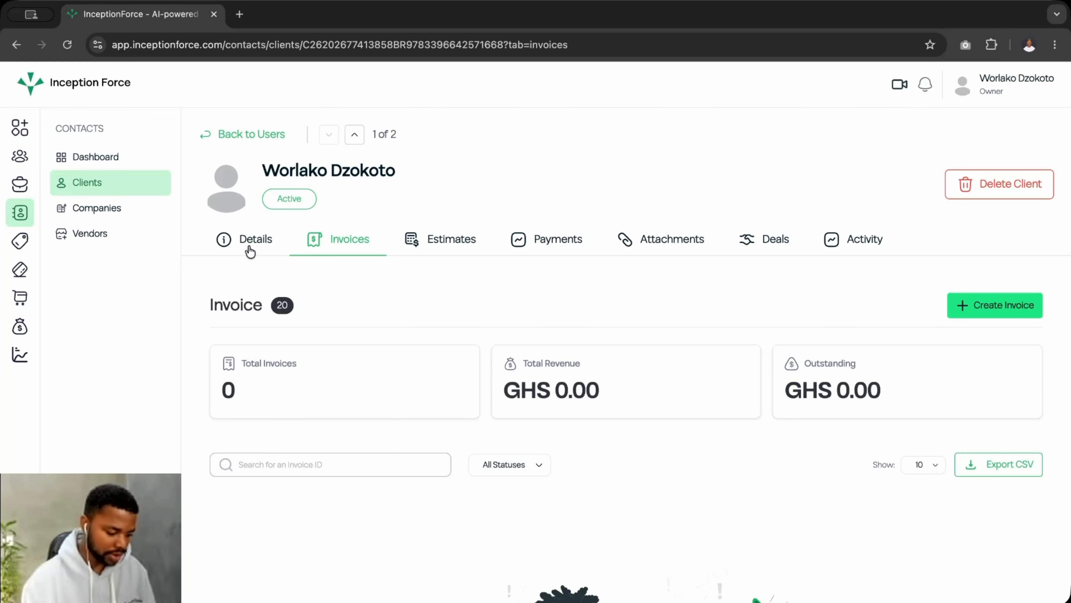
left_click(257, 245)
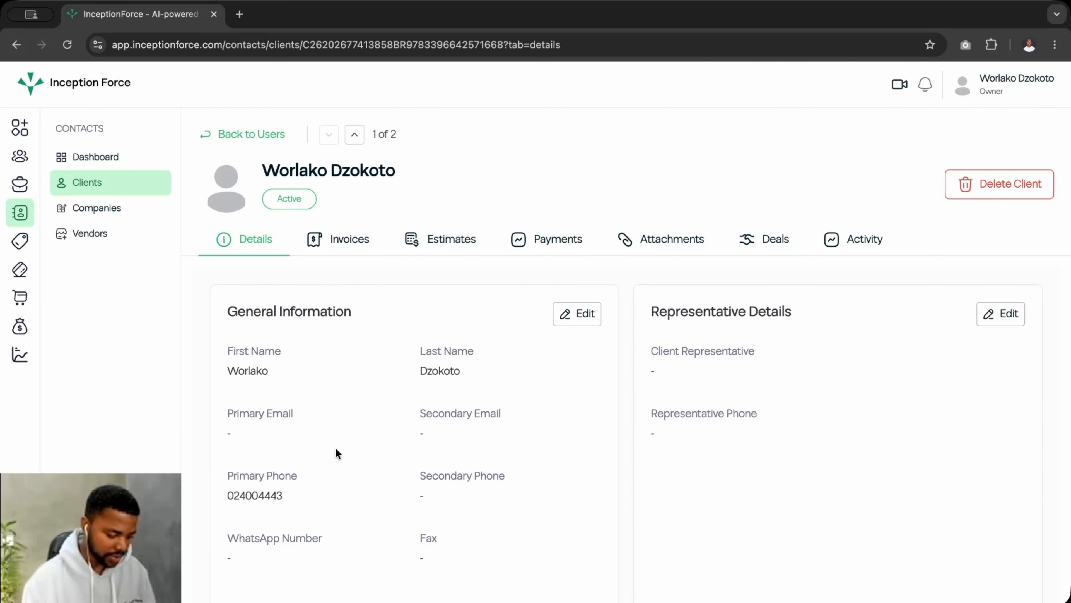
scroll(336, 460, "down", 2)
scroll(336, 461, "down", 1)
scroll(336, 460, "up", 3)
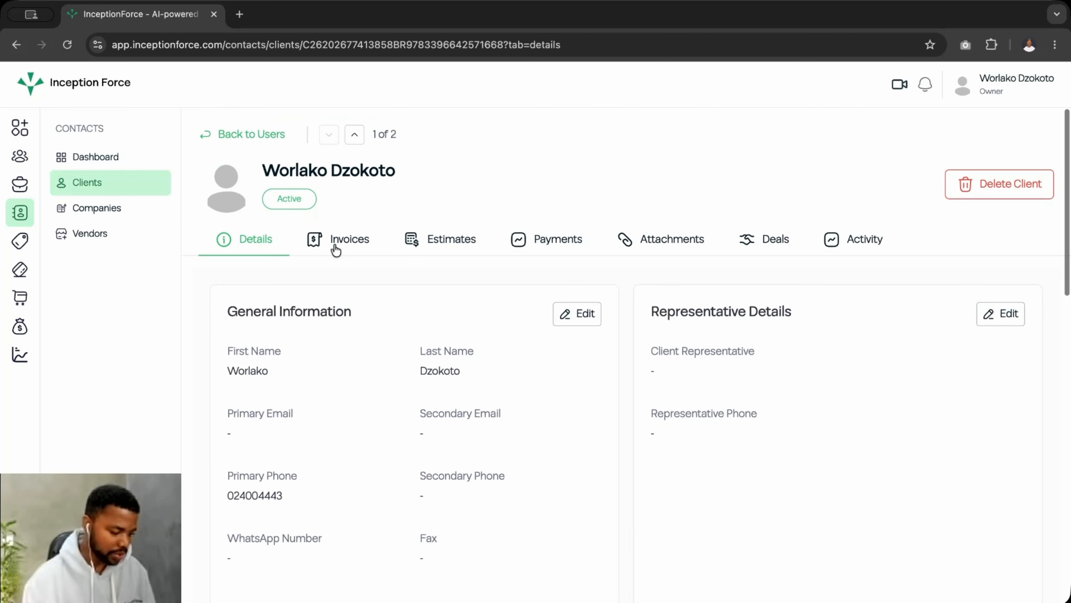
left_click(241, 134)
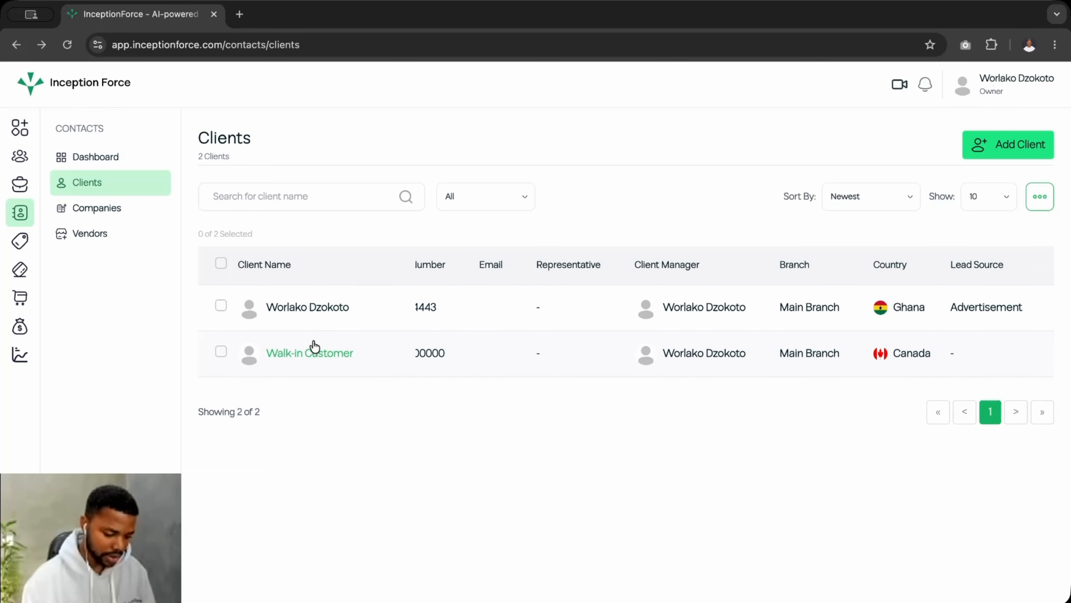
scroll(491, 337, "right", 3)
scroll(490, 337, "left", 3)
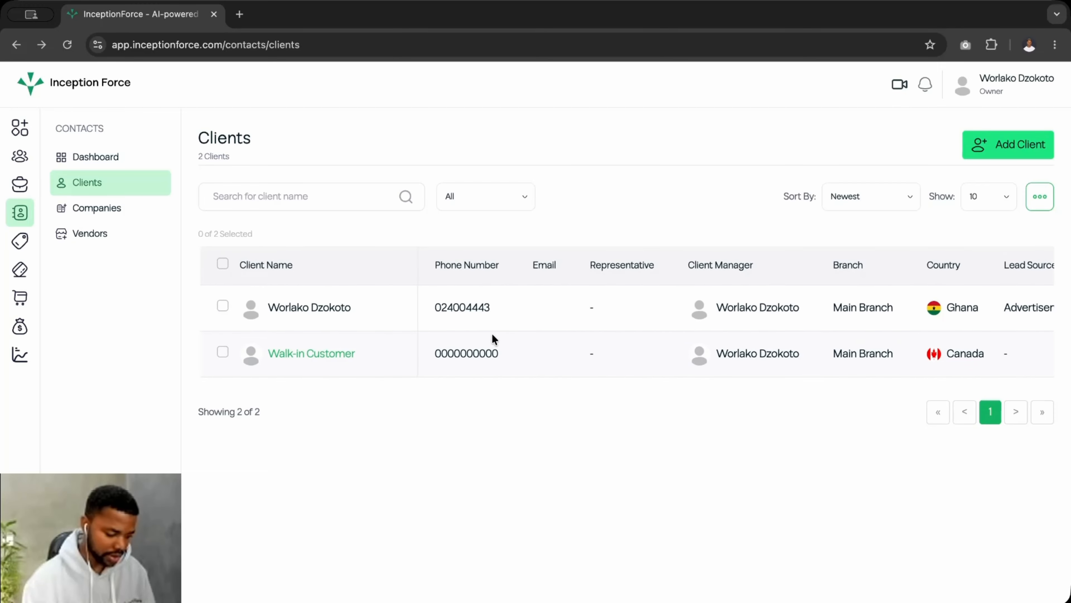
Open the new client's detail page and make its general information editable
left_click(220, 305)
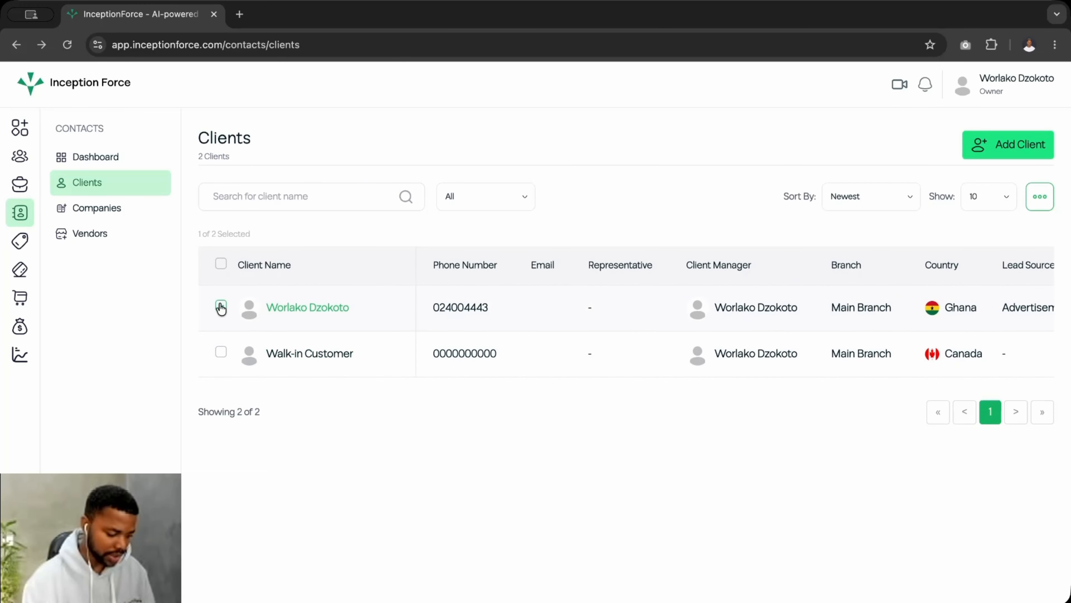
left_click(291, 308)
scroll(497, 423, "down", 5)
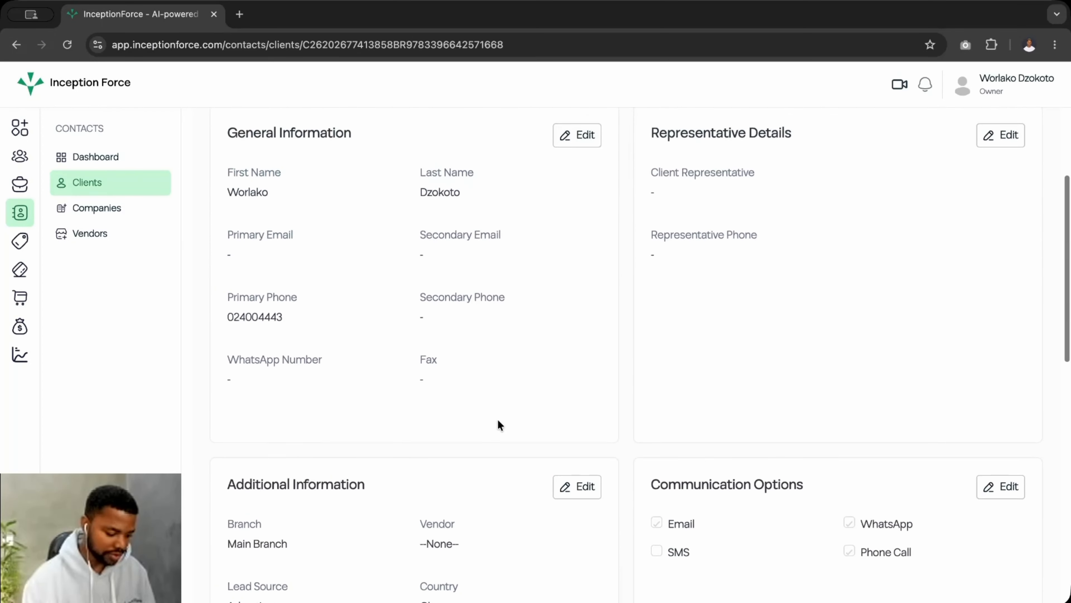
scroll(570, 481, "down", 8)
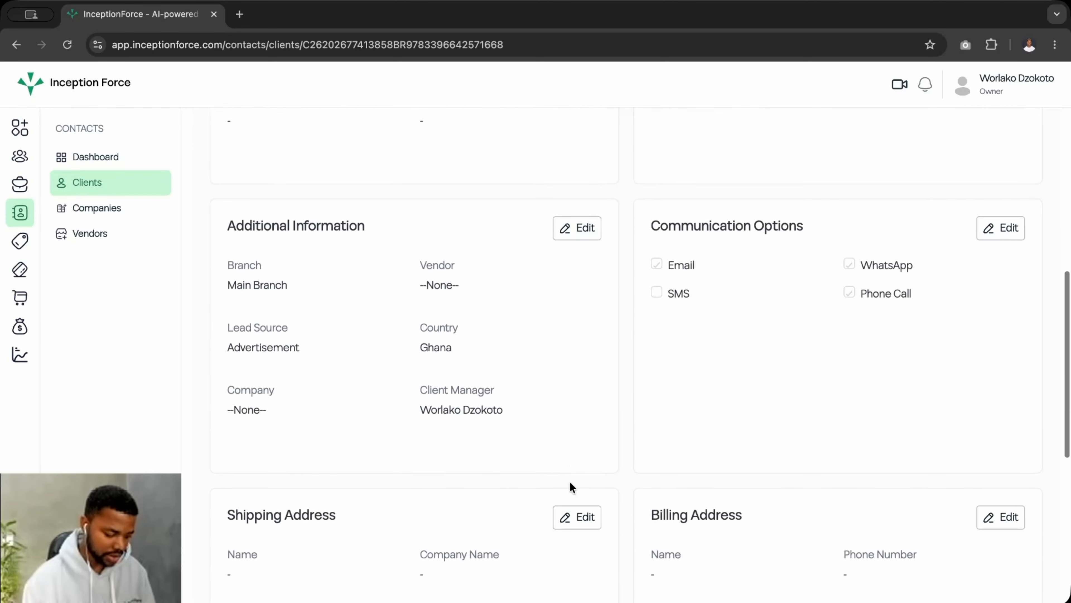
scroll(569, 482, "up", 12)
left_click(570, 296)
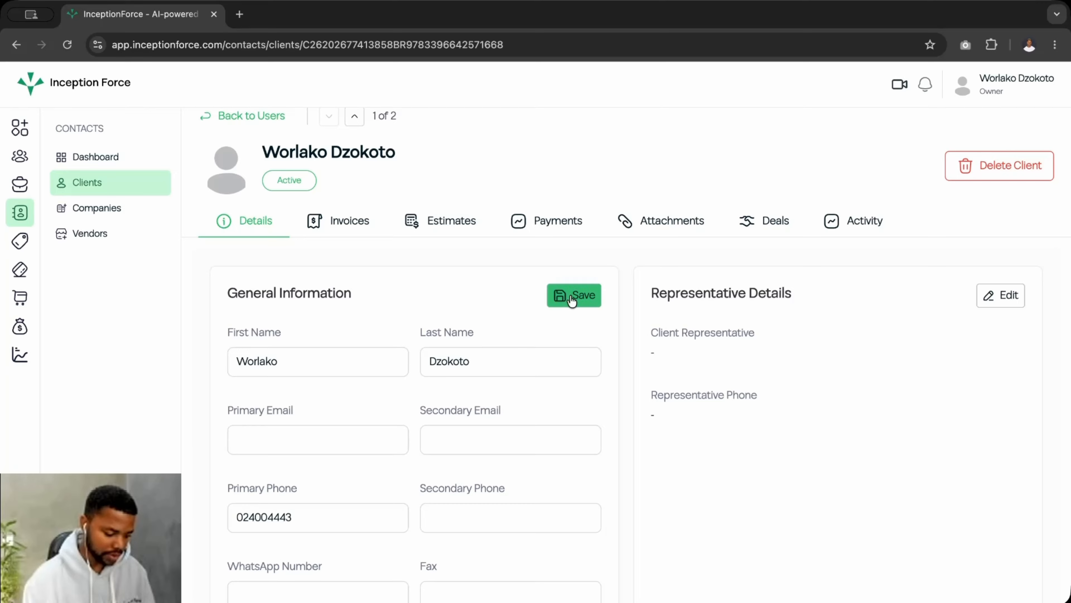
Fill the primary and secondary e-mail fields from a saved autofill suggestion
scroll(477, 440, "down", 2)
scroll(477, 440, "down", 1)
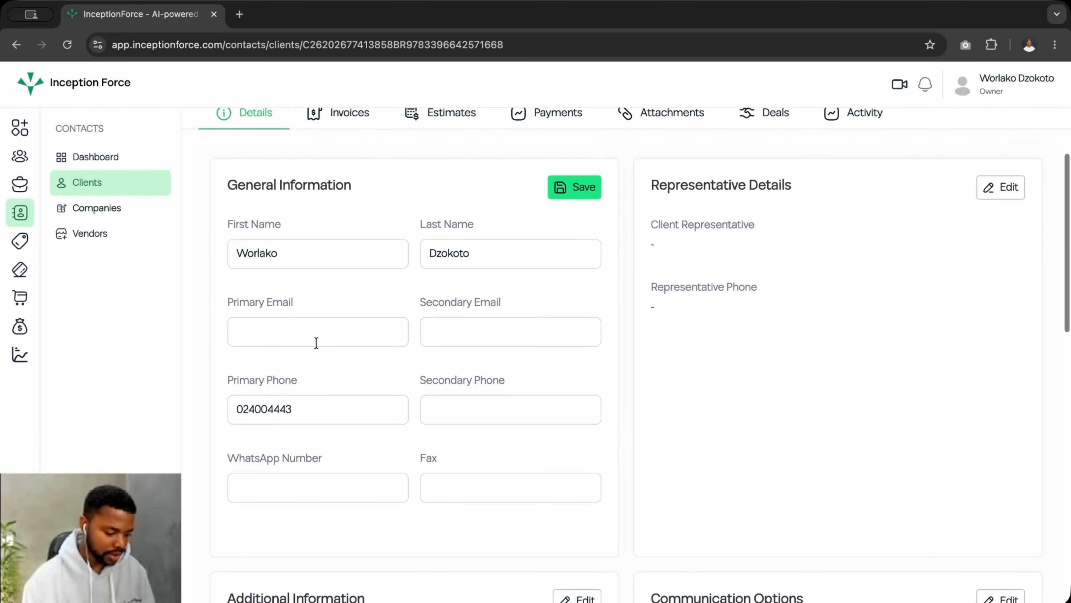
left_click(306, 332)
left_click(366, 368)
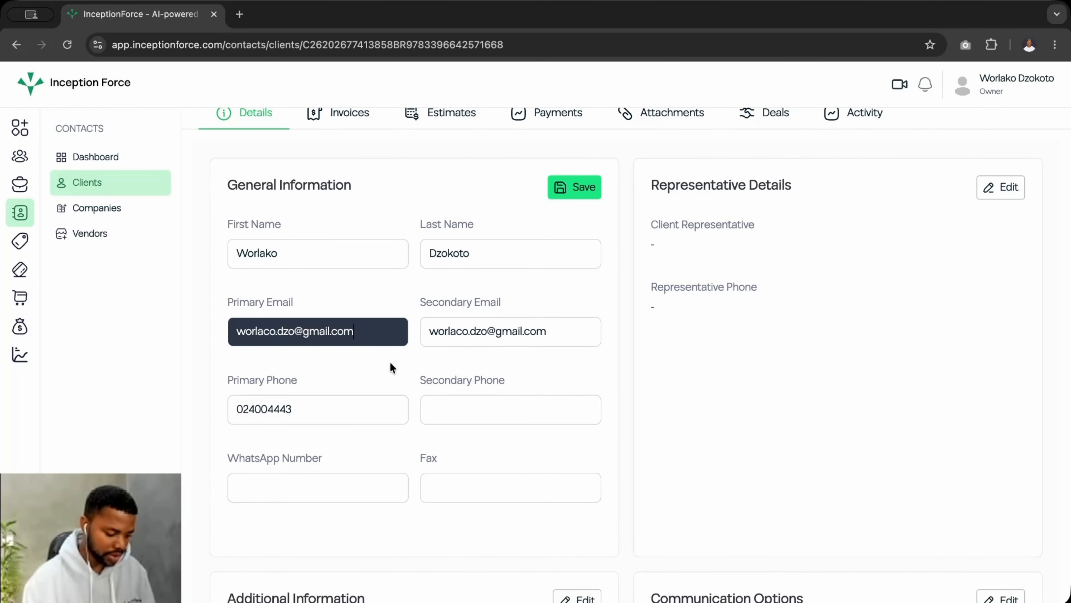
left_click(358, 334)
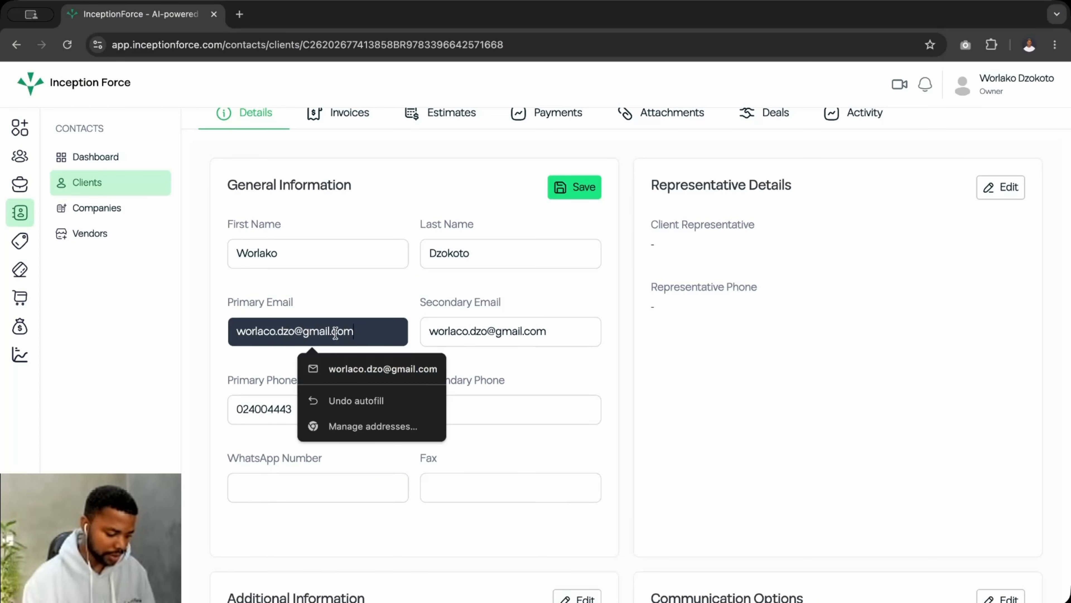
left_click(280, 330)
left_click(309, 291)
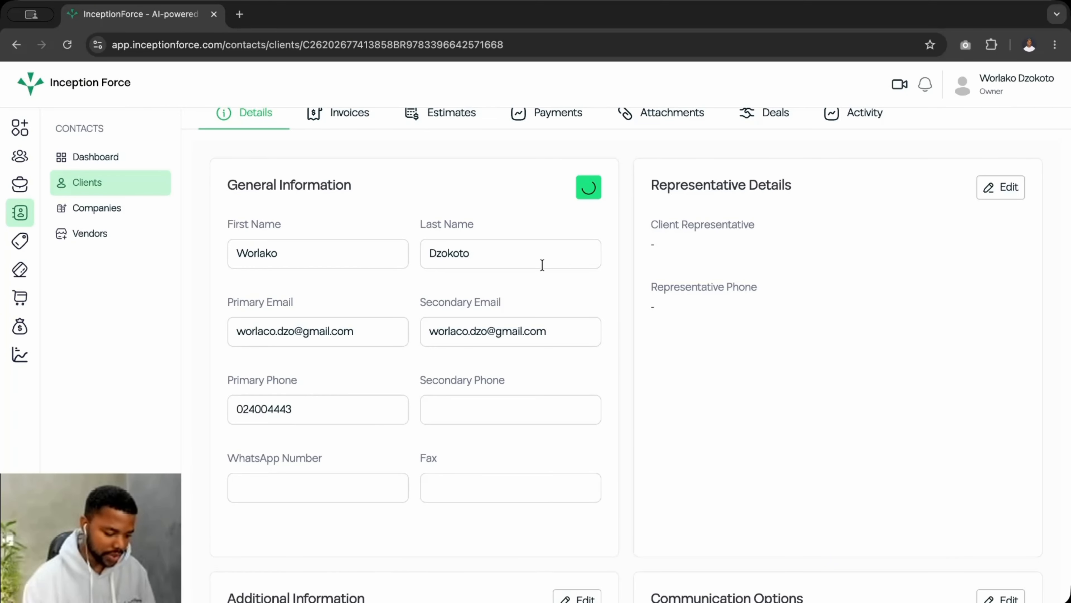
scroll(526, 340, "up", 1)
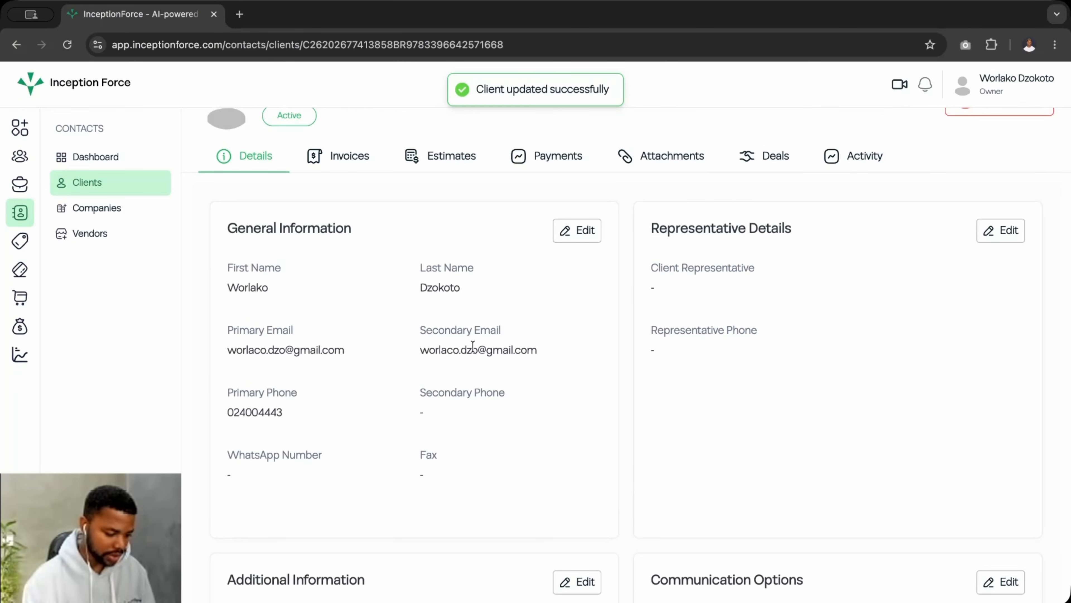
scroll(473, 346, "up", 2)
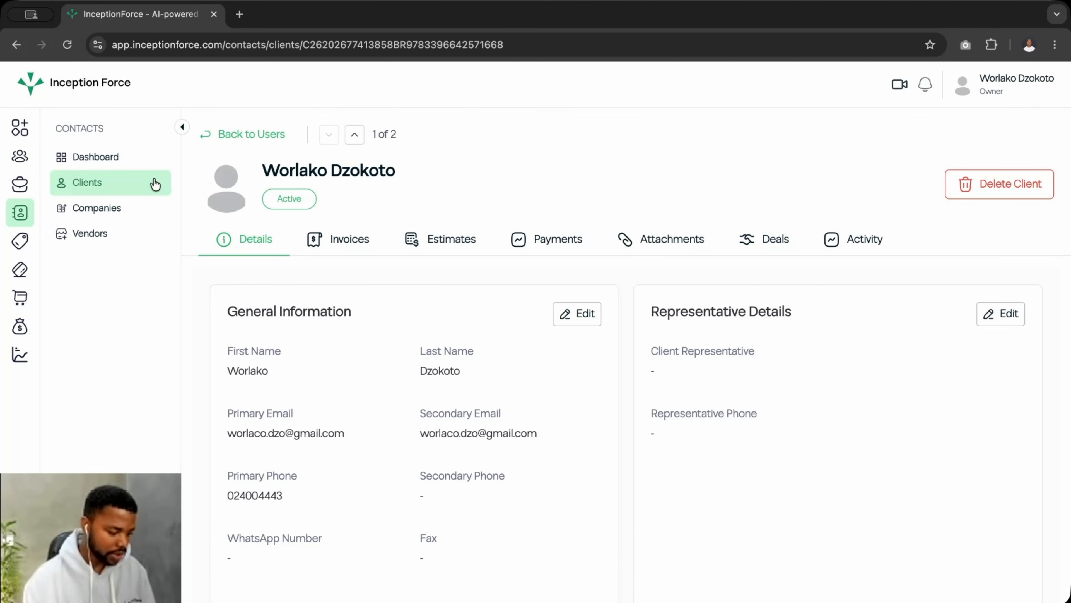
Open Edit Record for the new client from the Clients list
left_click(211, 140)
left_click(221, 307)
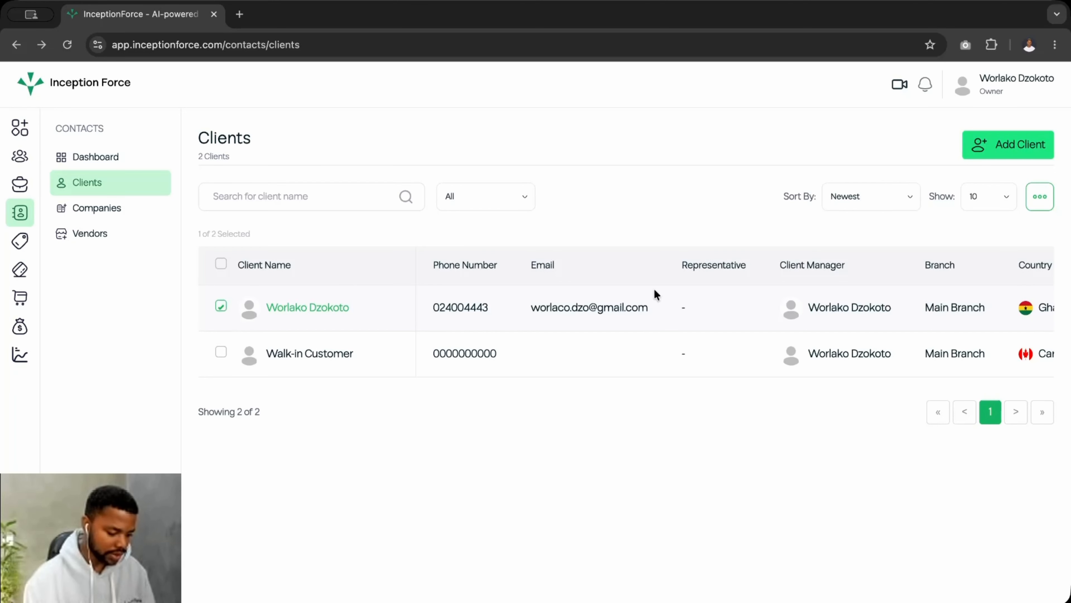
left_click(1038, 197)
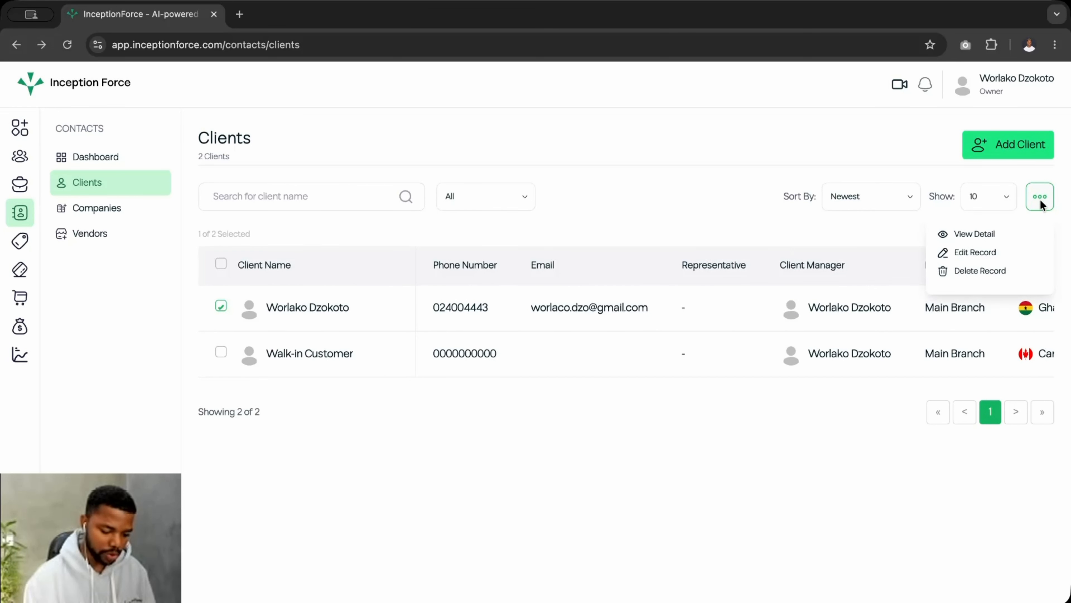
left_click(972, 253)
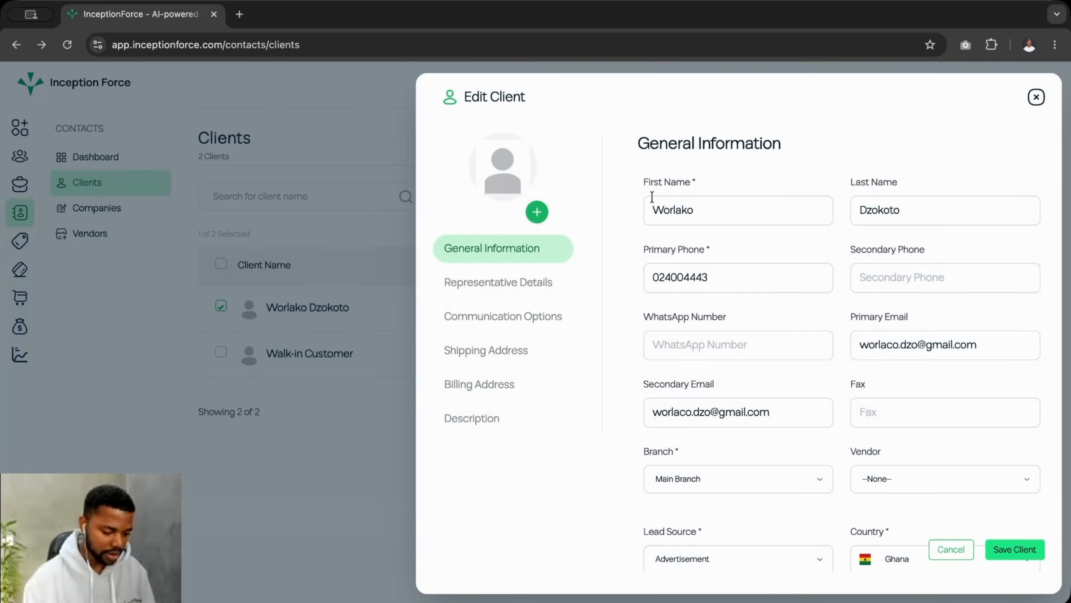
scroll(694, 270, "down", 3)
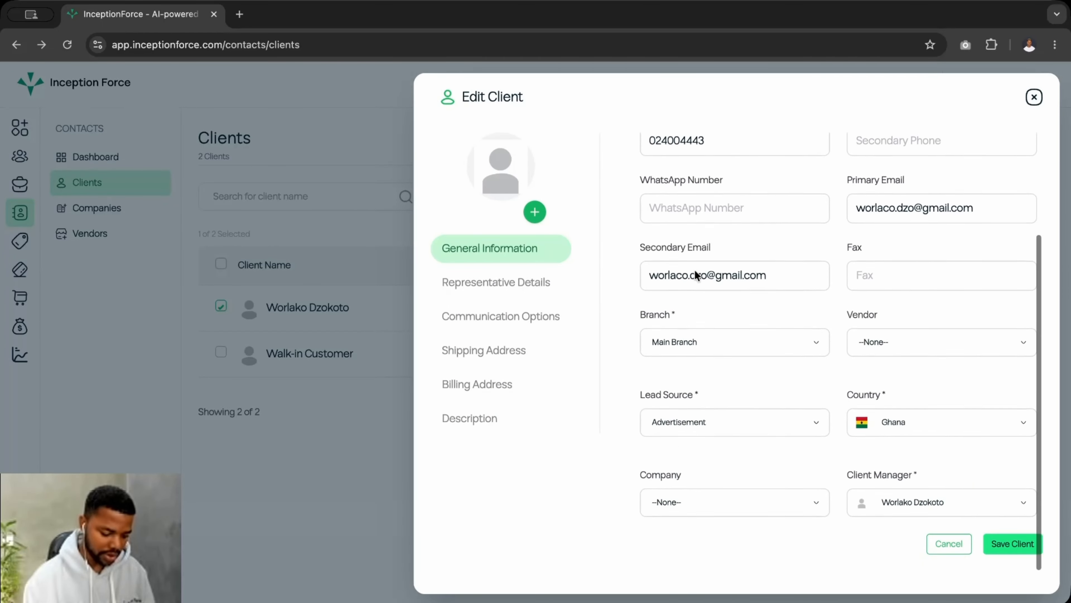
scroll(695, 275, "up", 2)
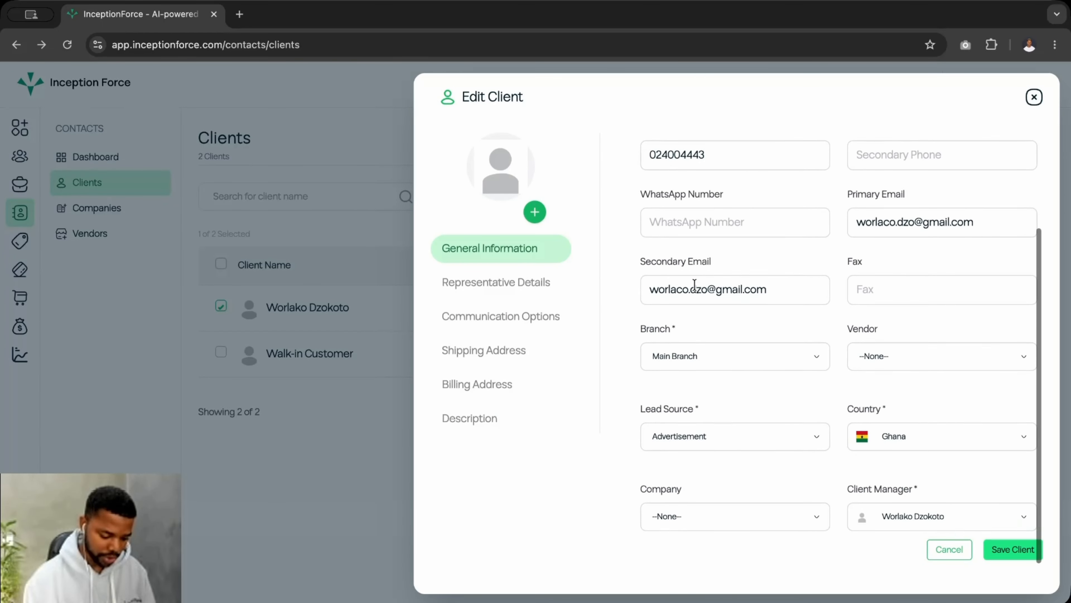
scroll(694, 285, "up", 3)
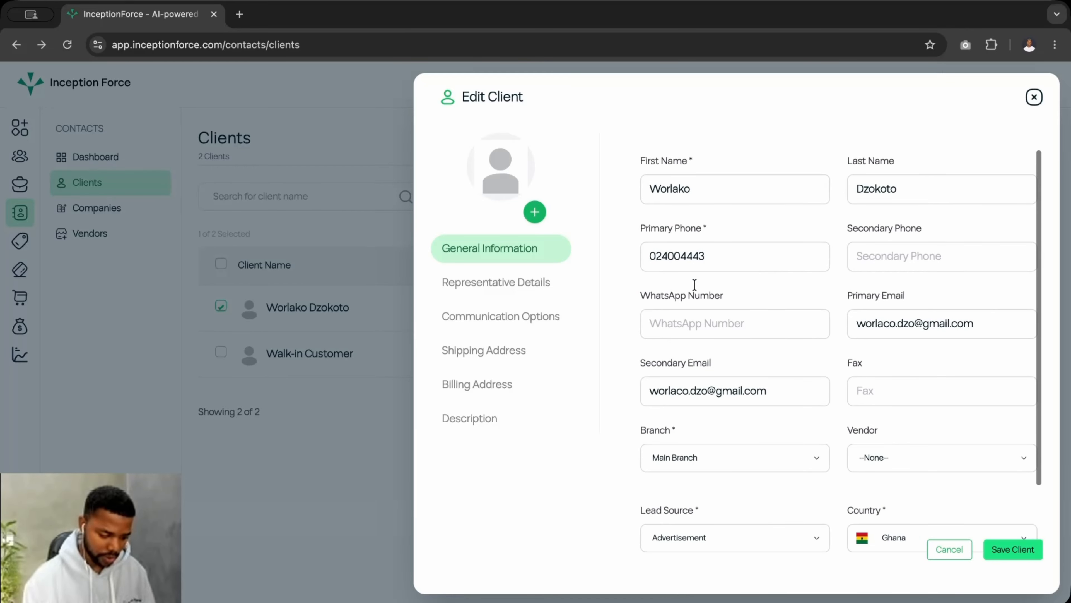
Review every section of the client edit form and save the client
left_click(717, 259)
scroll(699, 289, "up", 1)
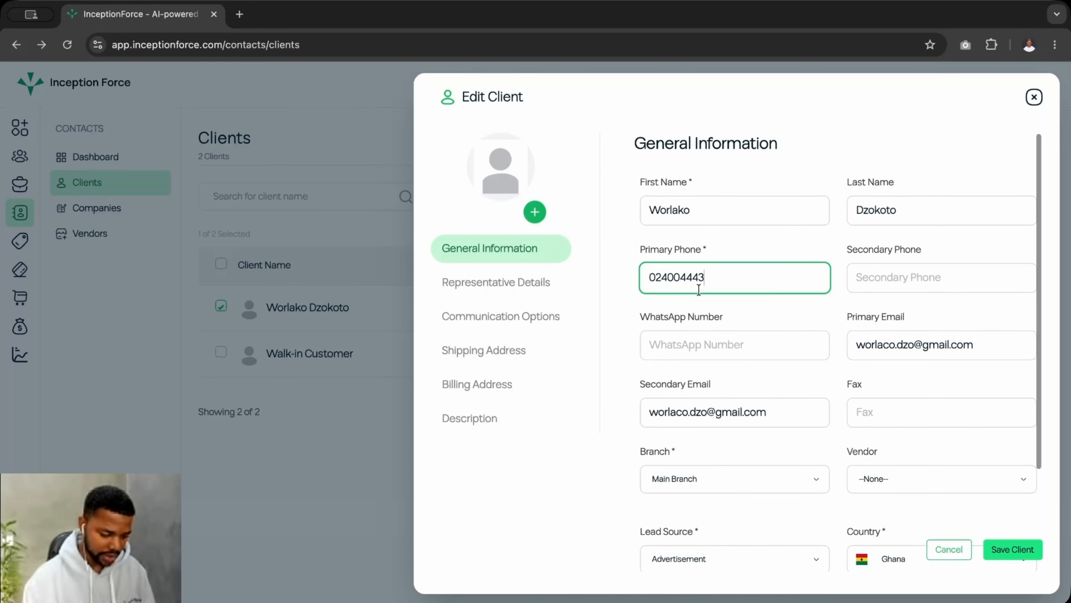
left_click(521, 291)
left_click(508, 323)
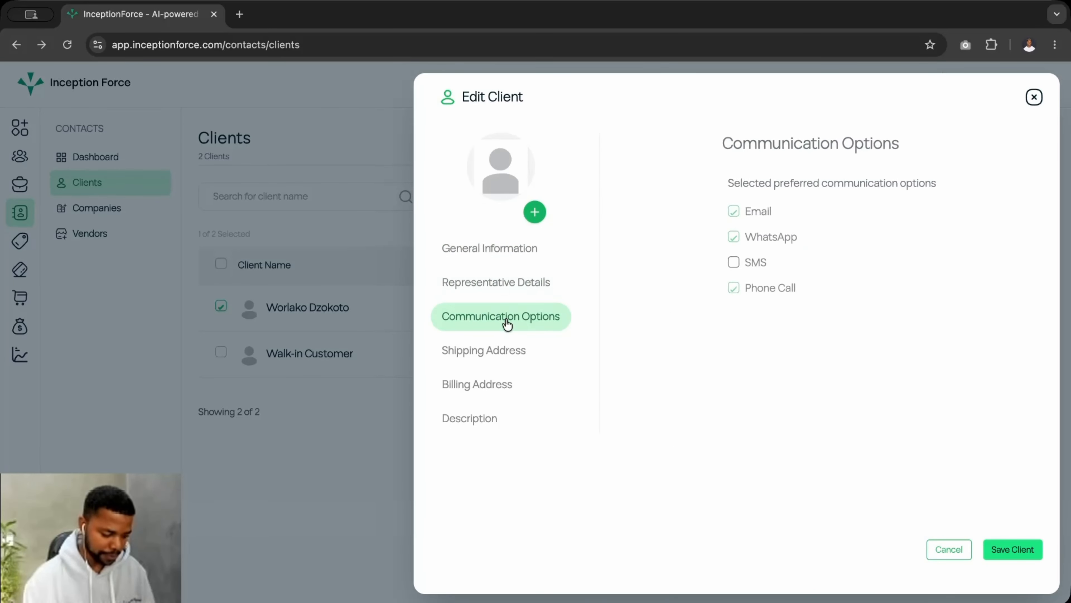
left_click(489, 355)
left_click(478, 386)
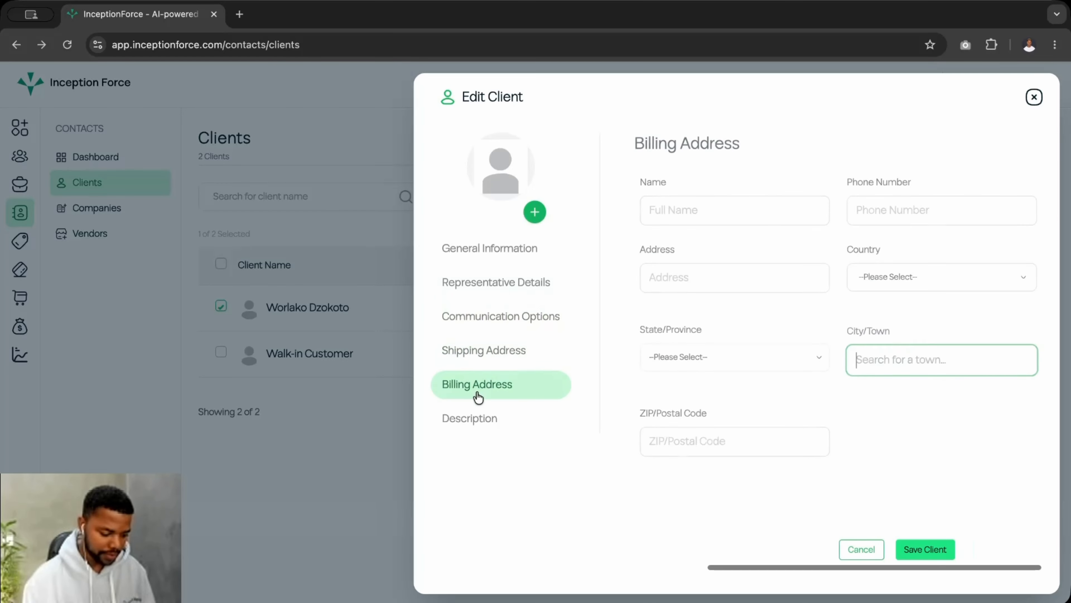
left_click(477, 419)
left_click(1003, 550)
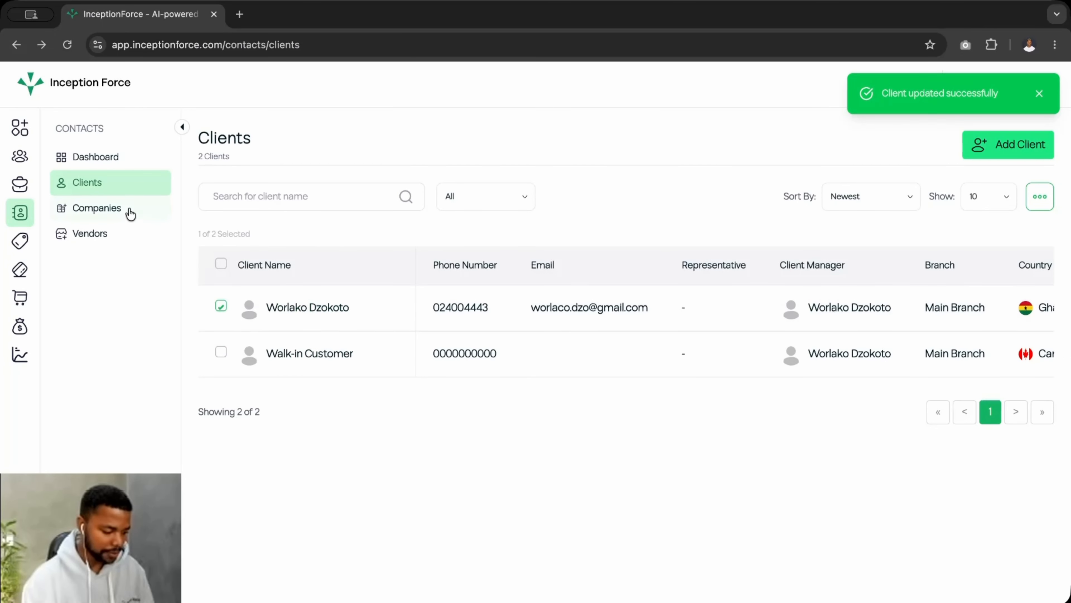
Start a new company from the empty Companies page, typing the name 'Inception'
left_click(98, 213)
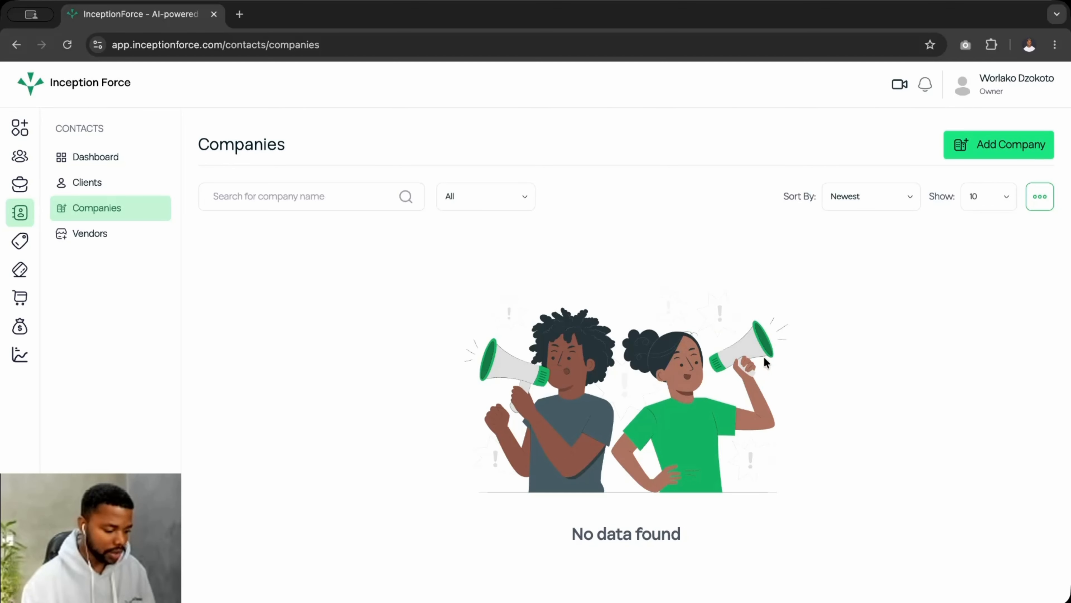
left_click(992, 154)
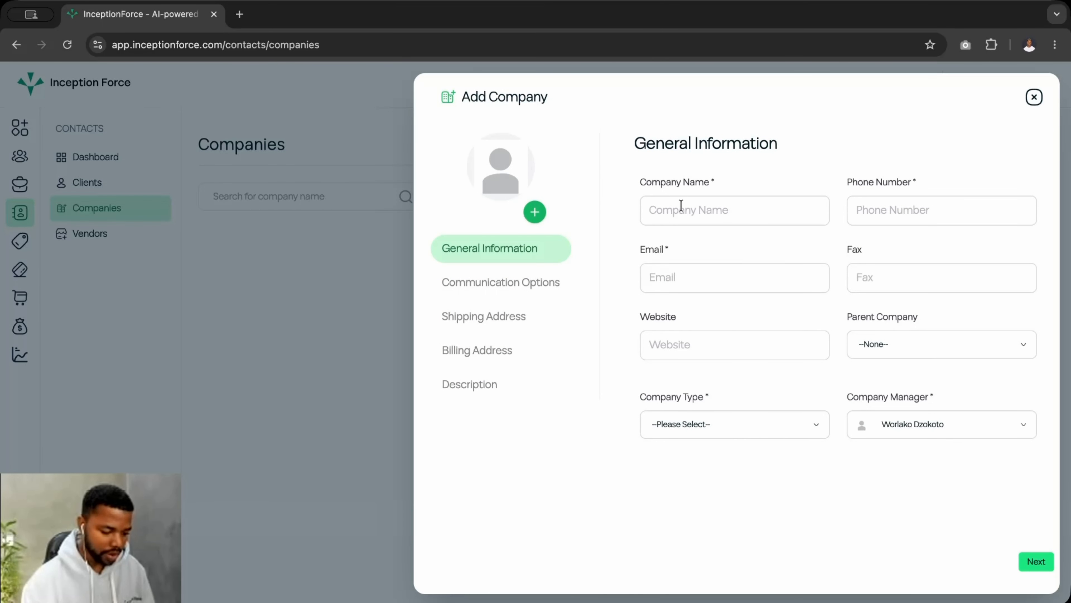
left_click(680, 207)
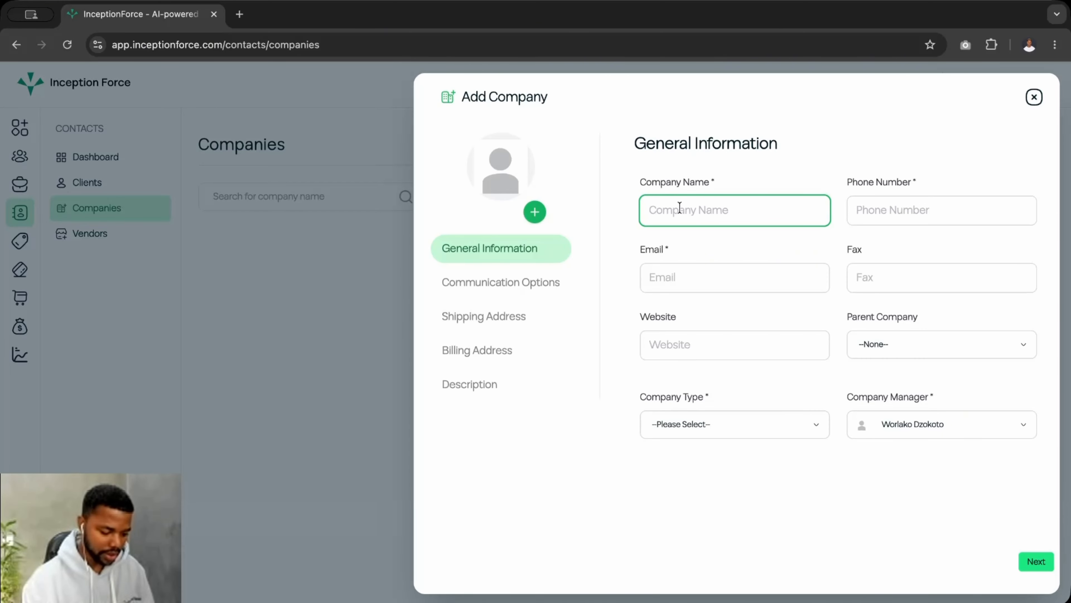
type("Incep")
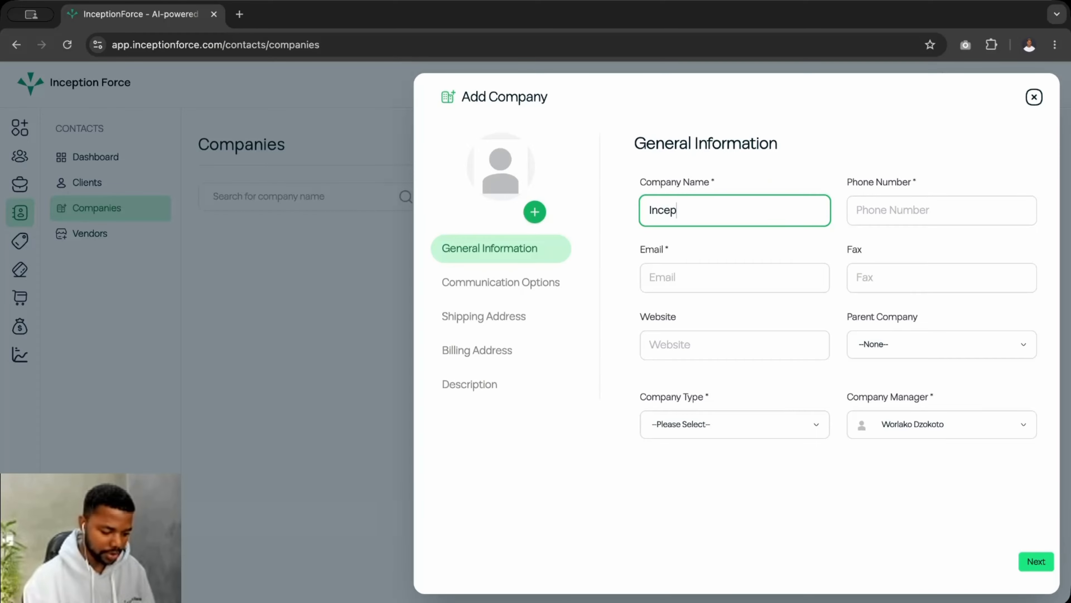
type("tionforce")
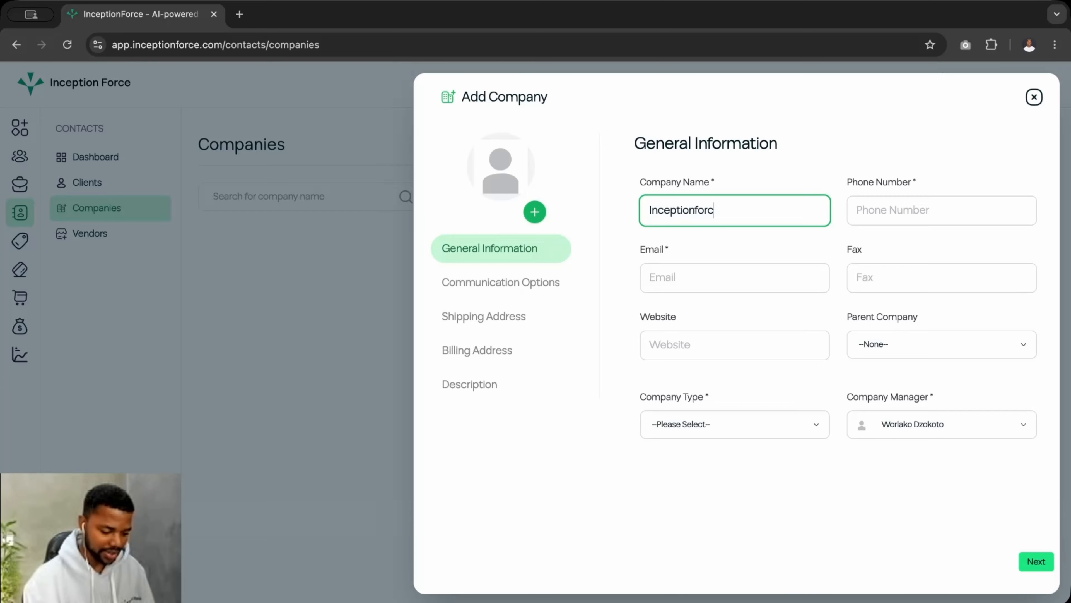
Enter the company's phone number and its e-mail address
left_click(879, 213)
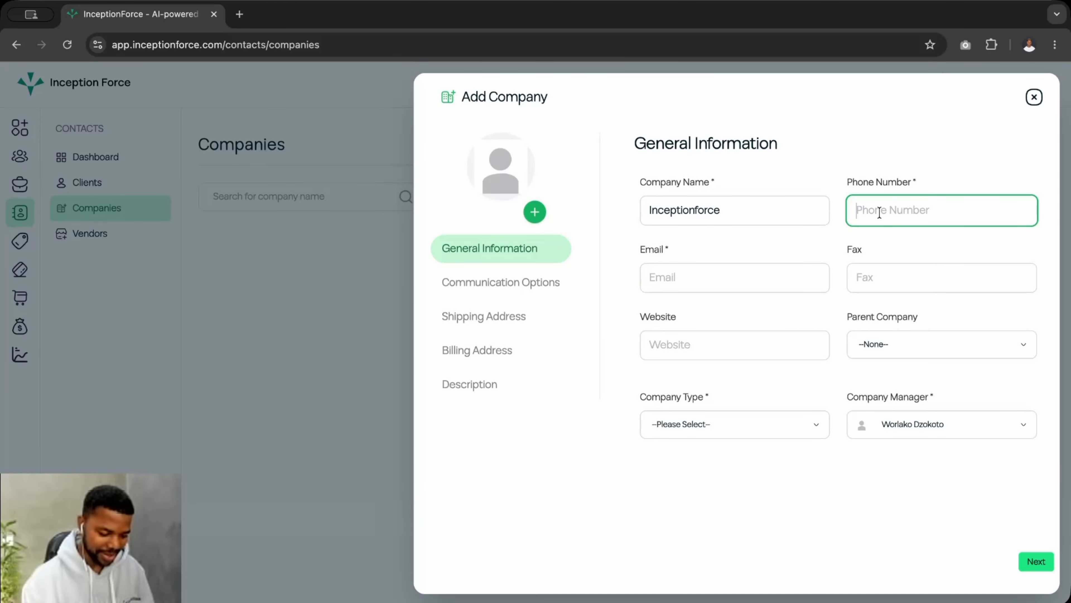
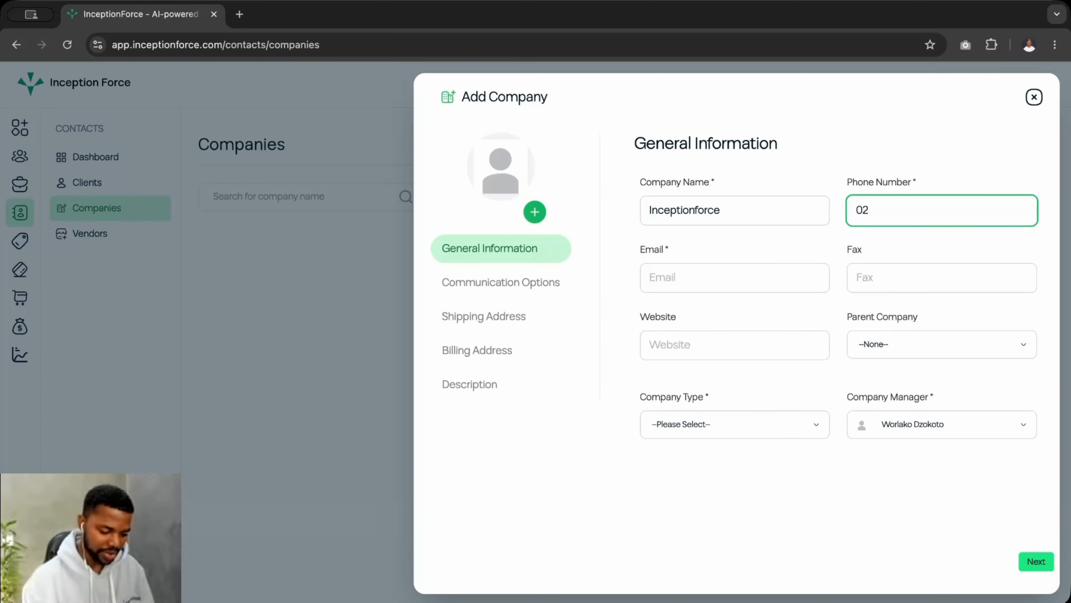
left_click(721, 279)
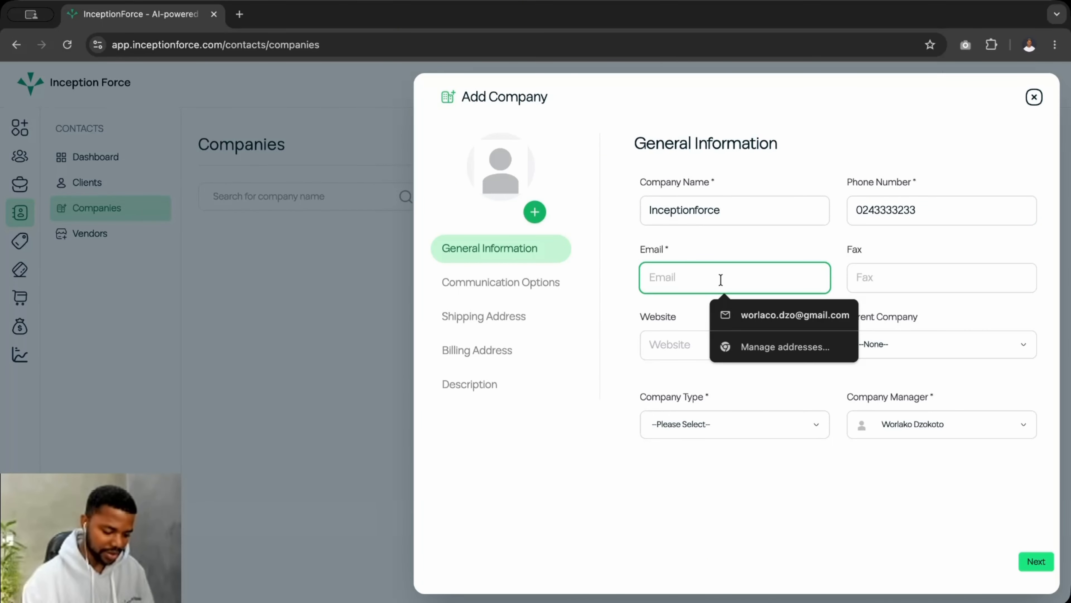
type("wor")
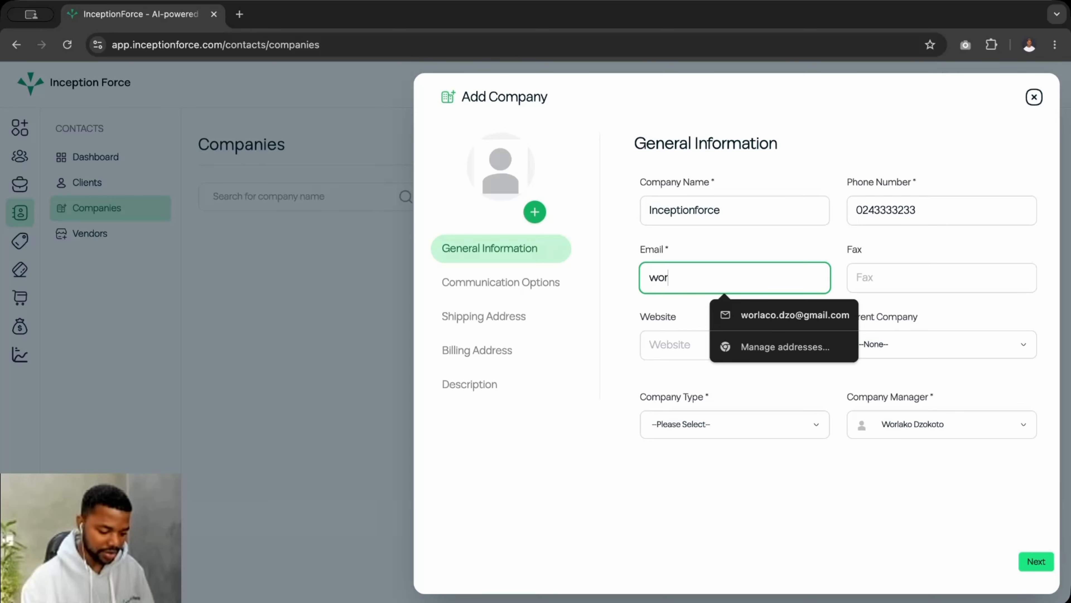
type("la")
type("c")
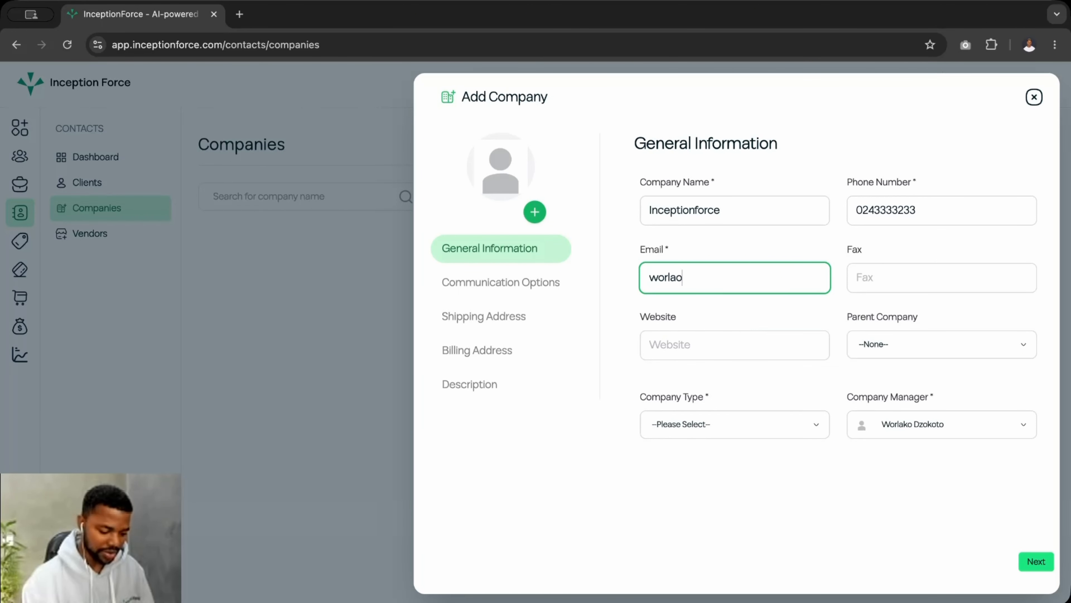
key("BackSpace")
key("BackSpace")
key("BackSpace")
key("BackSpace")
key("BackSpace")
key("BackSpace")
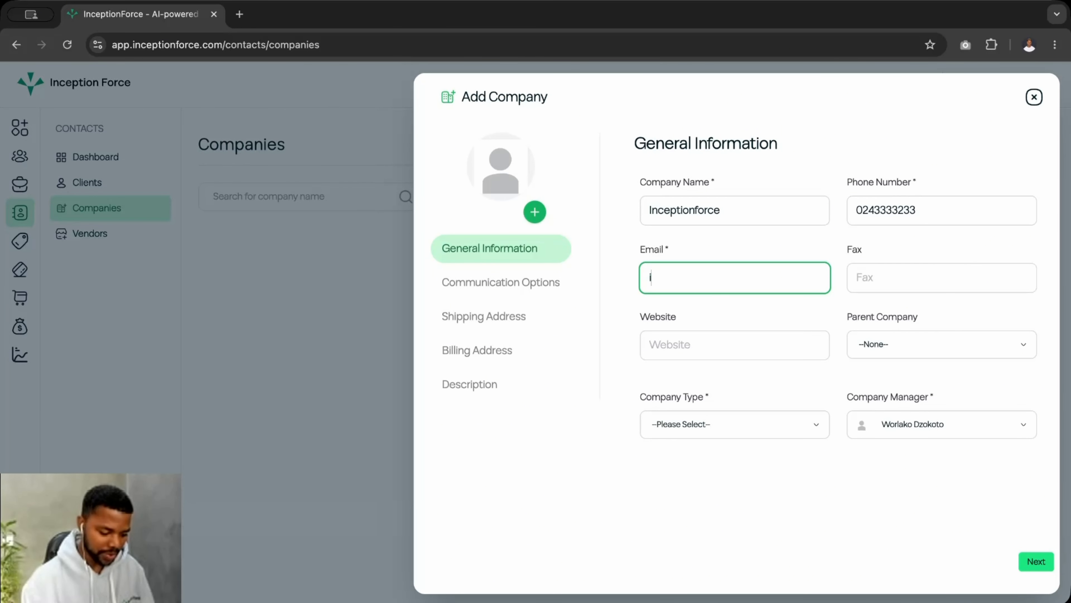
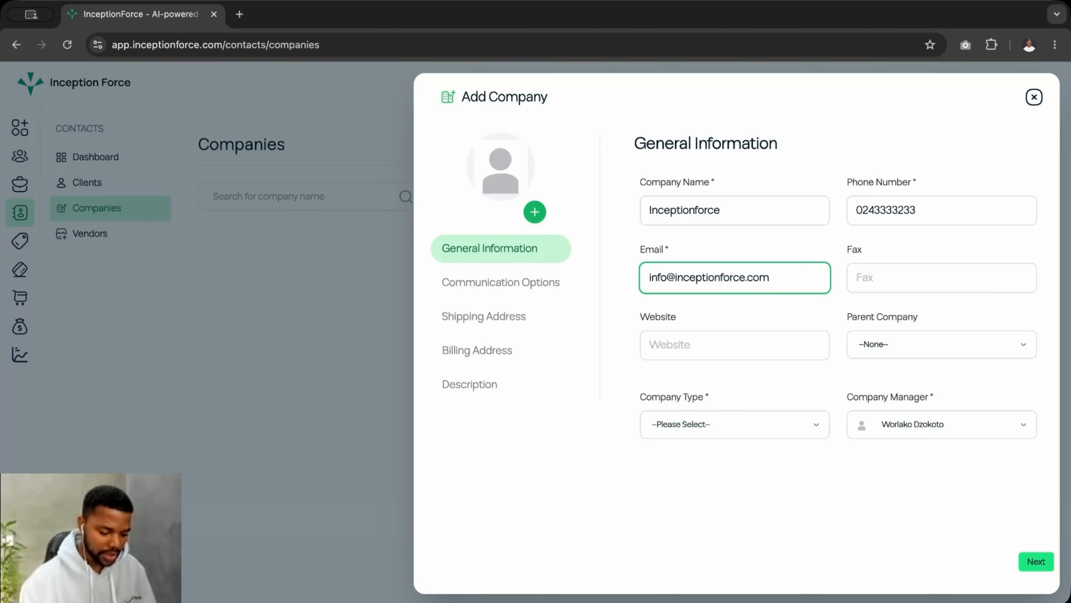
Finish the company name as 'Inceptionforce' and check the Website field
left_click(694, 345)
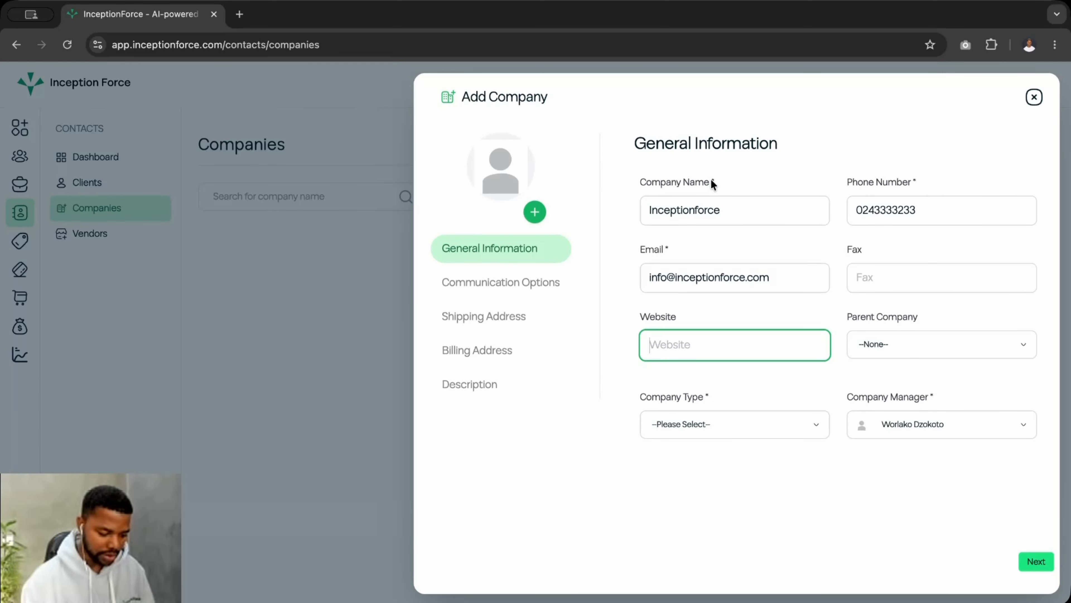
left_click(719, 183)
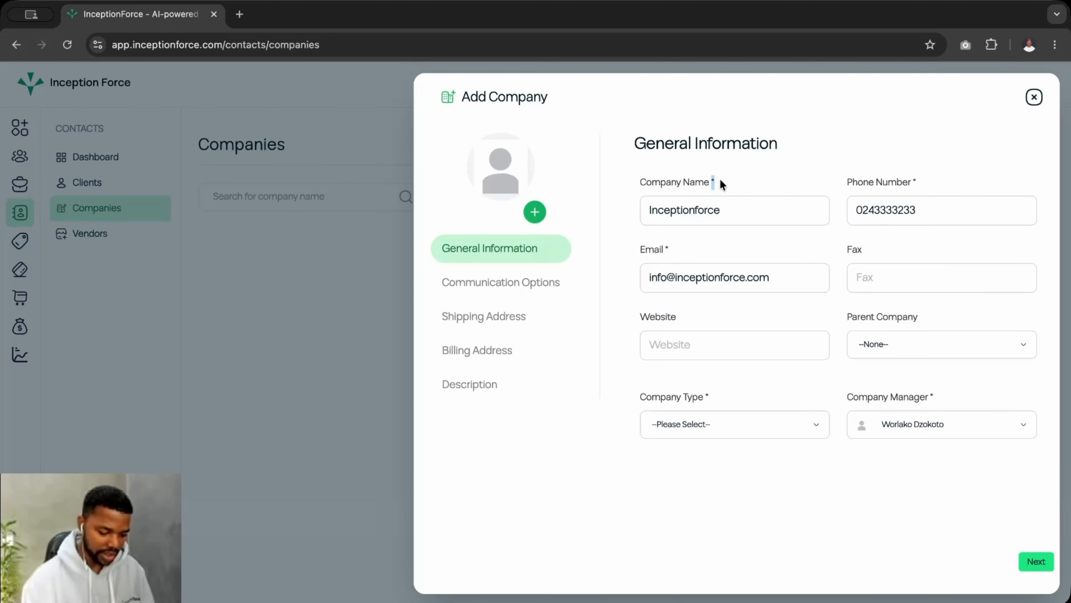
left_click(906, 197)
left_click(642, 249)
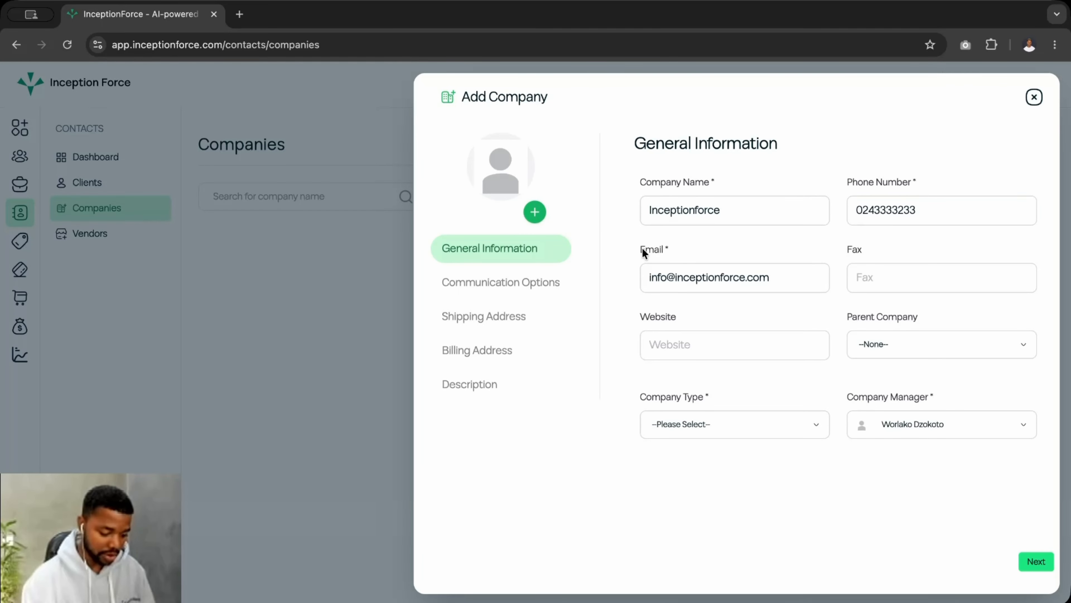
left_click(658, 339)
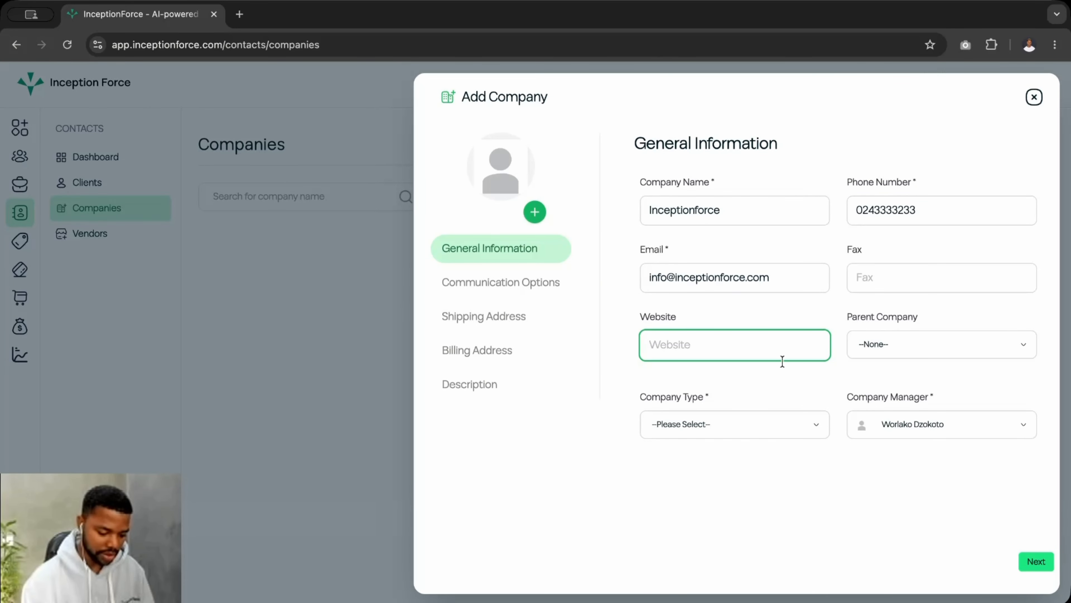
left_click(706, 395)
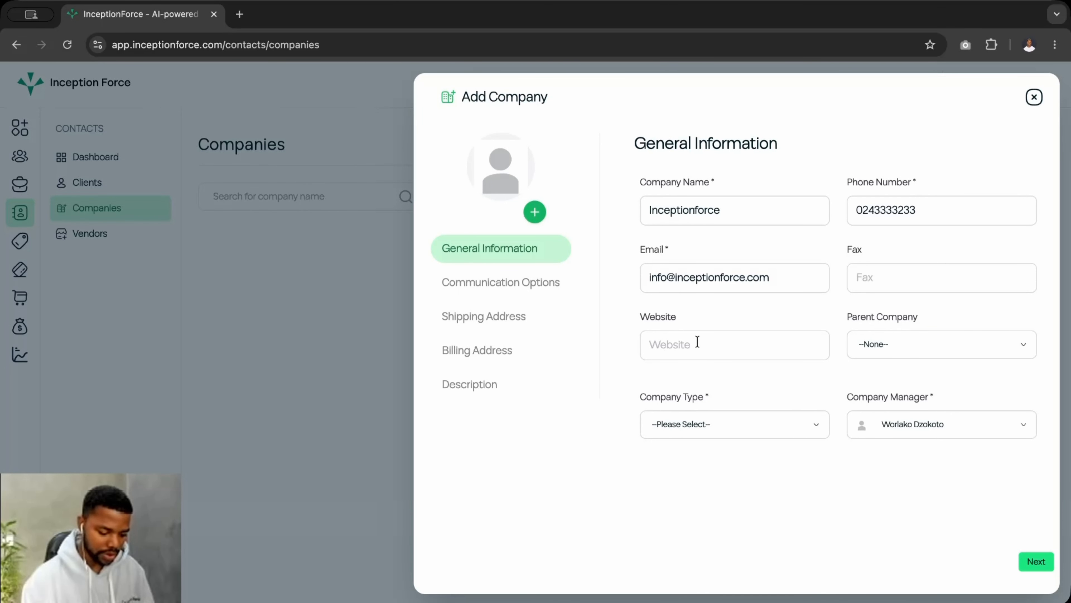
left_click(706, 351)
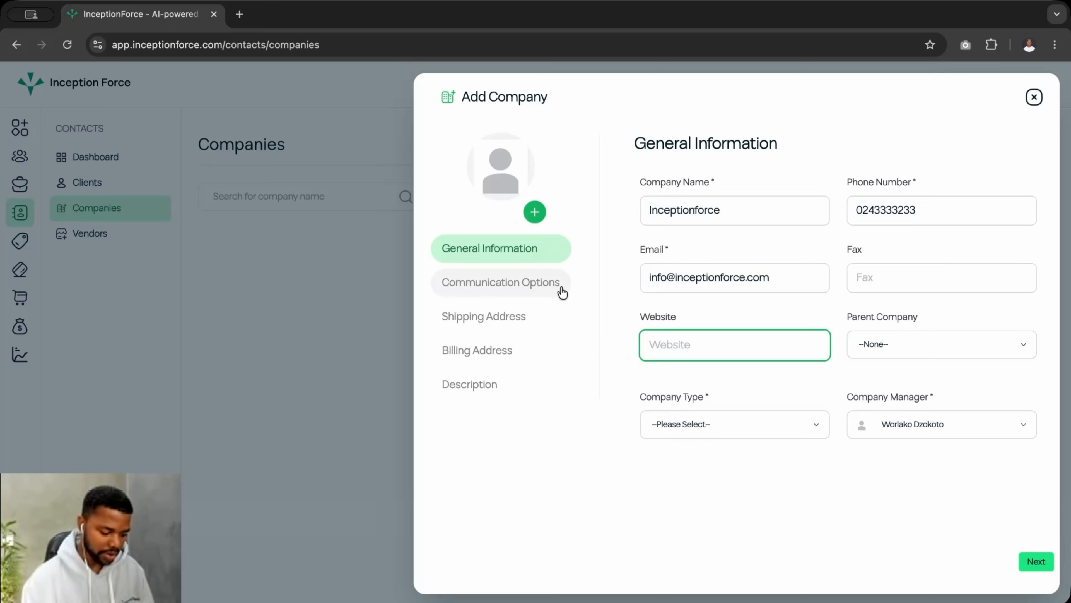
left_click(539, 291)
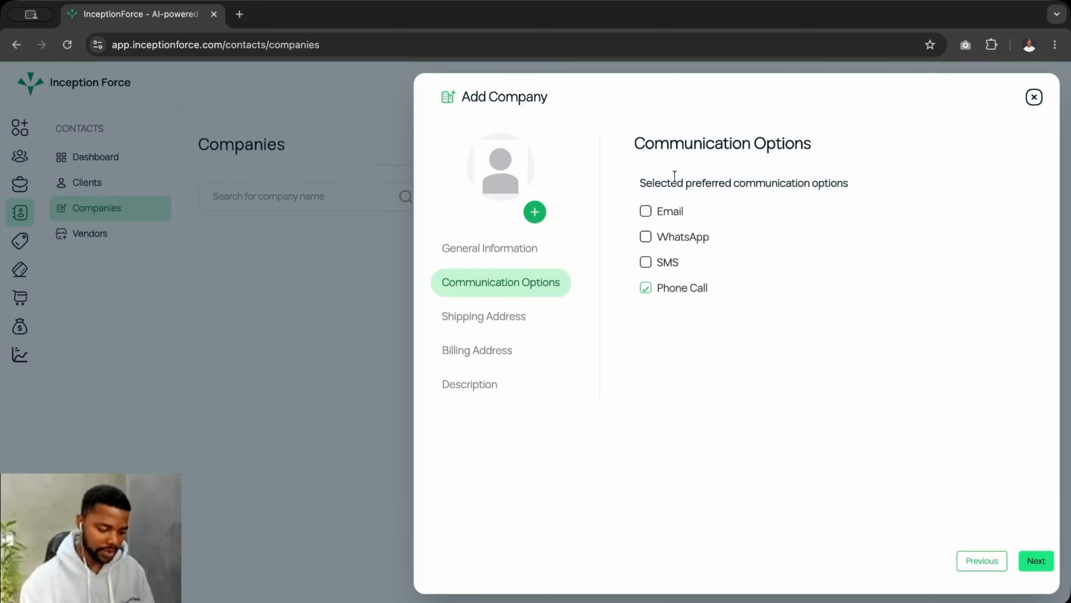
Add Email and WhatsApp as contact methods and skip the empty address steps
left_click(646, 213)
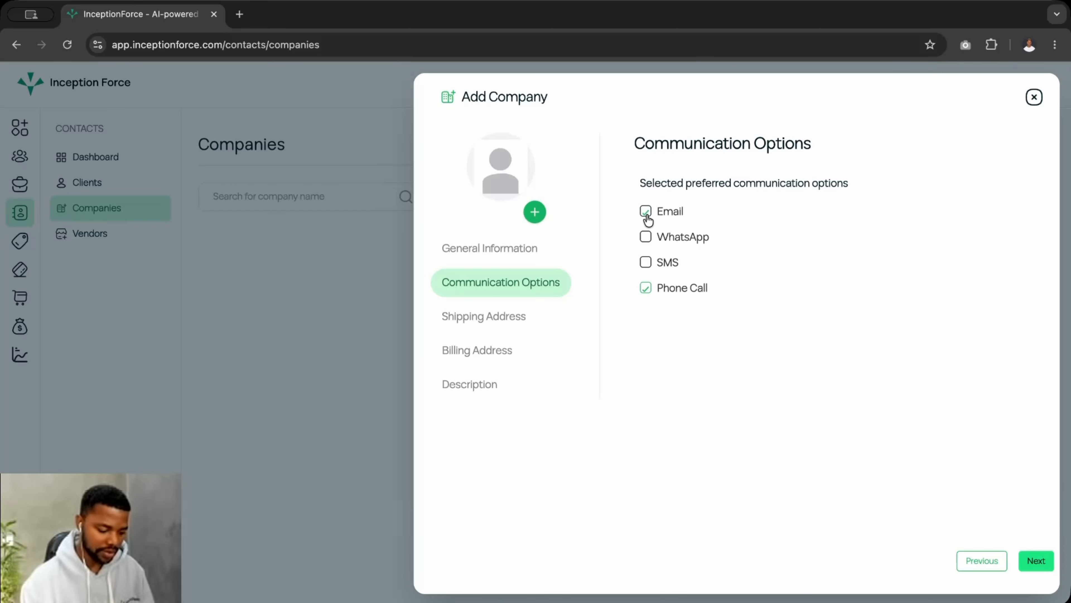
left_click(649, 240)
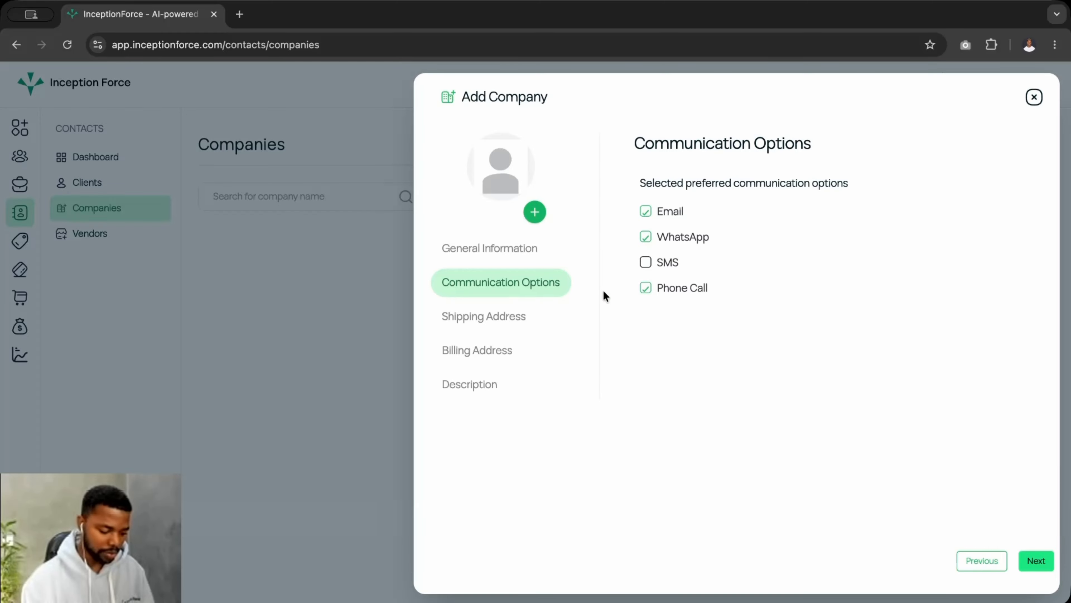
left_click(511, 313)
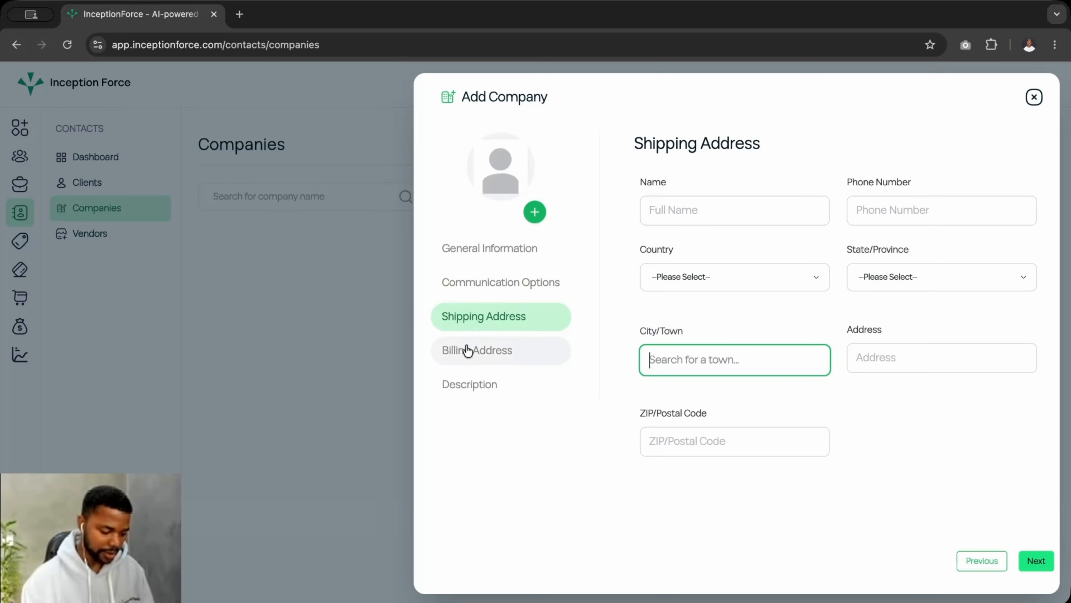
left_click(476, 350)
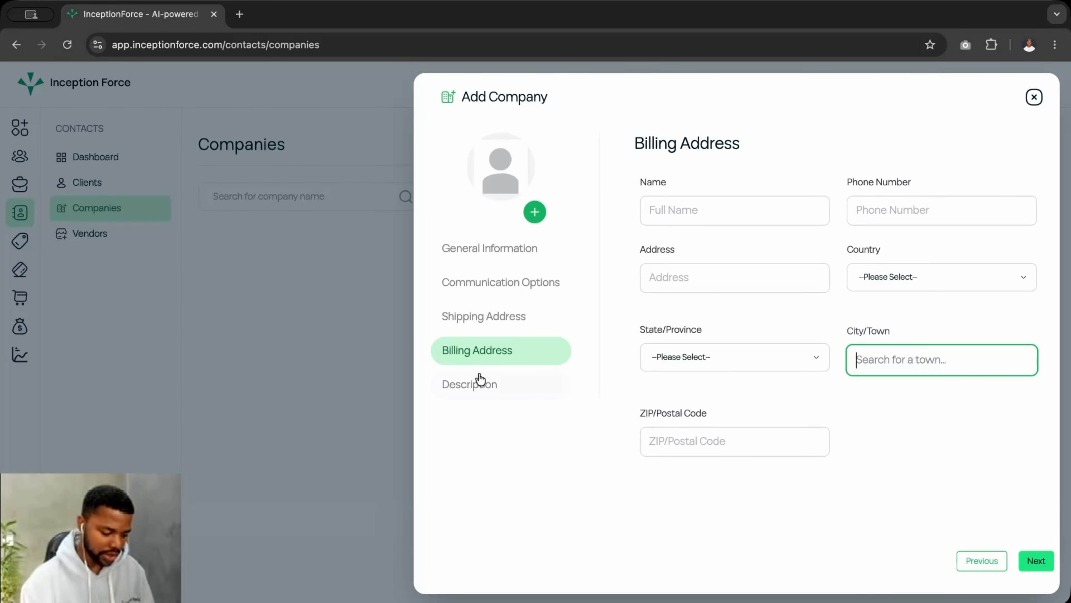
left_click(479, 384)
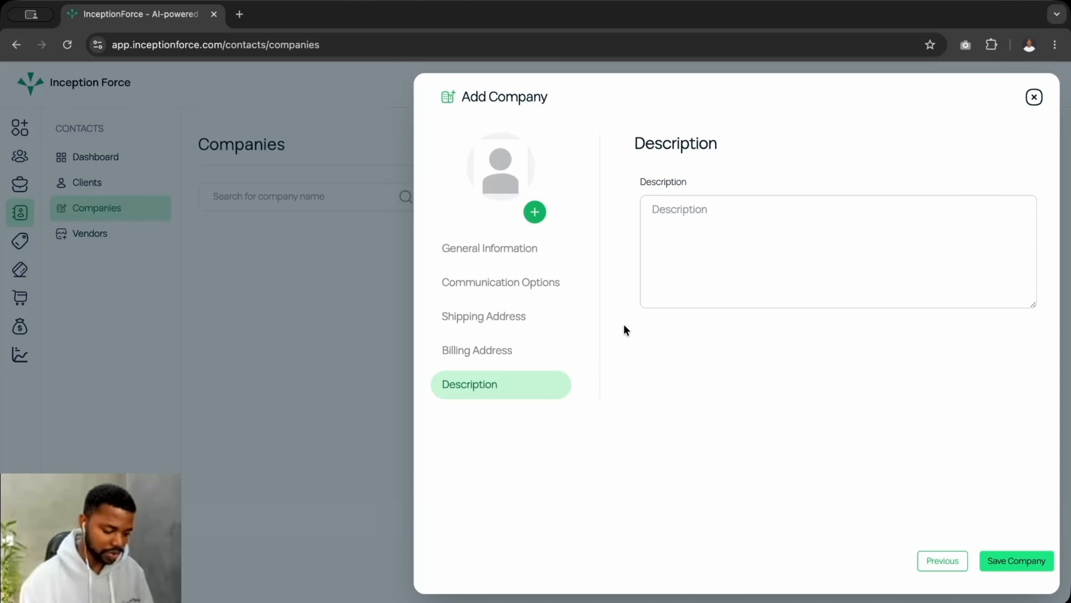
Upload Brand Mark_Inception Force-1.jpg from Downloads > visual assets > 2. BRAND MARK > JPG as the company logo
left_click(535, 213)
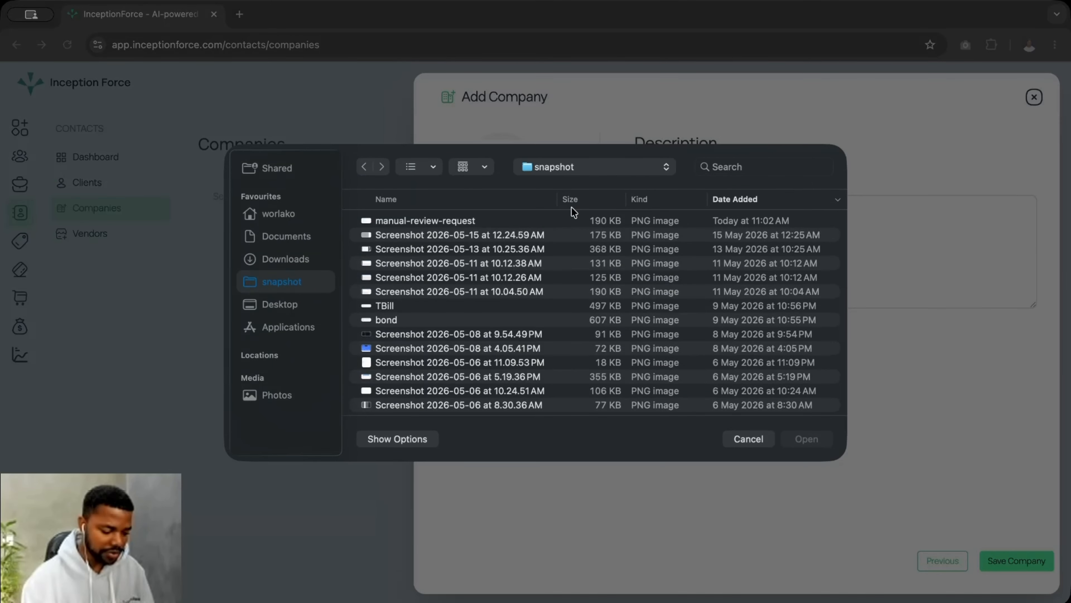
left_click(287, 258)
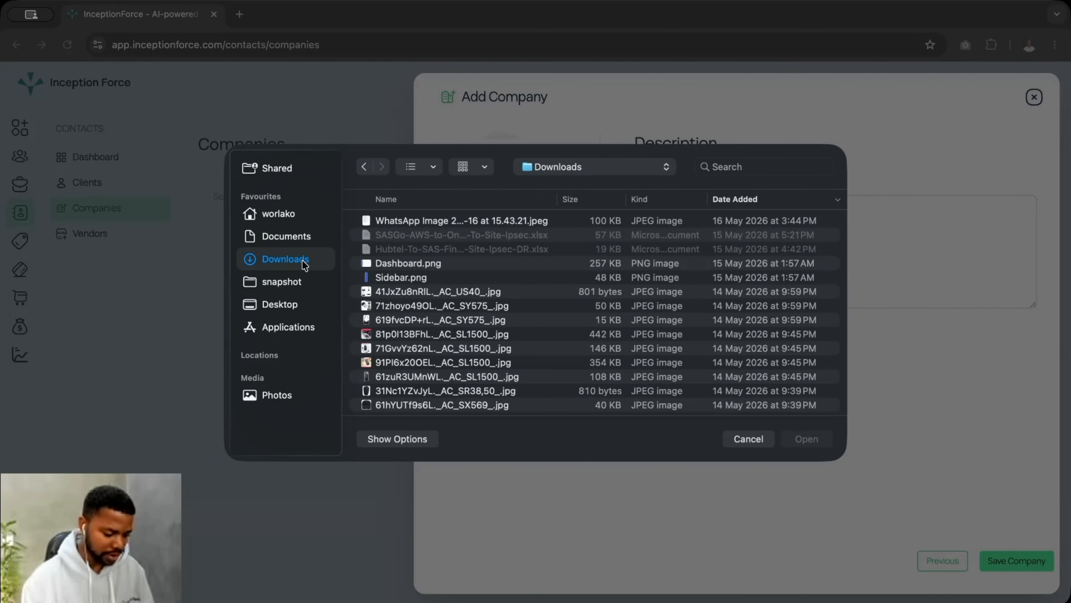
scroll(435, 355, "down", 10)
scroll(433, 364, "down", 10)
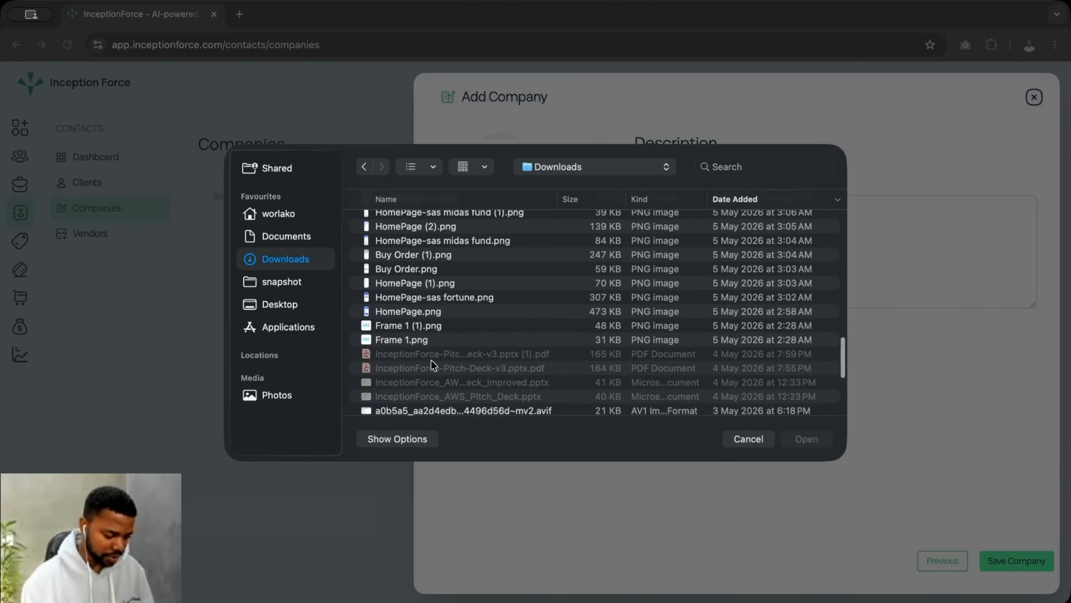
left_click(410, 401)
double_click(410, 402)
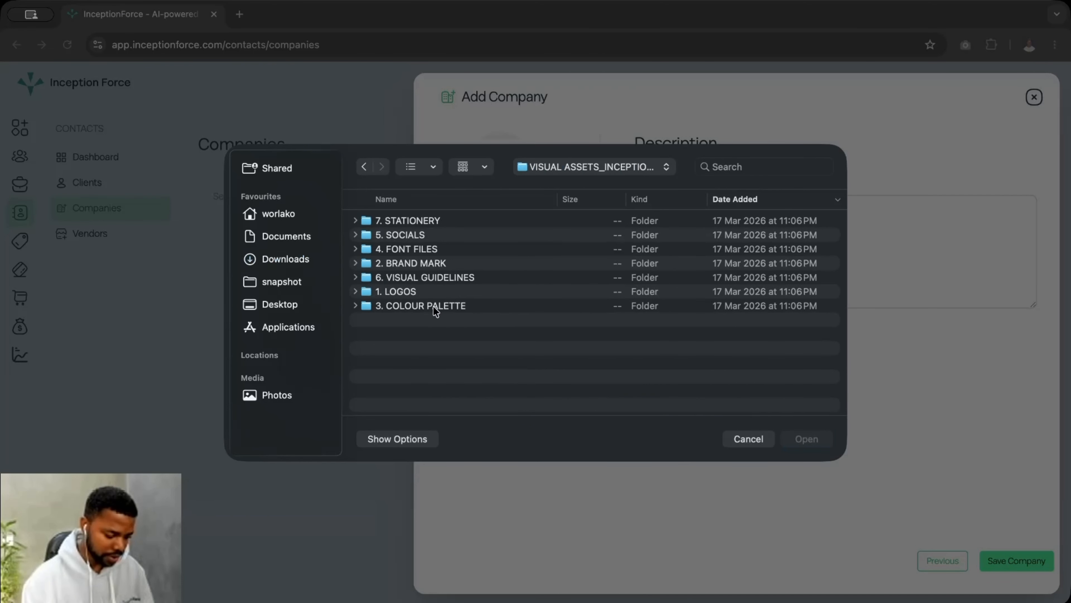
double_click(403, 263)
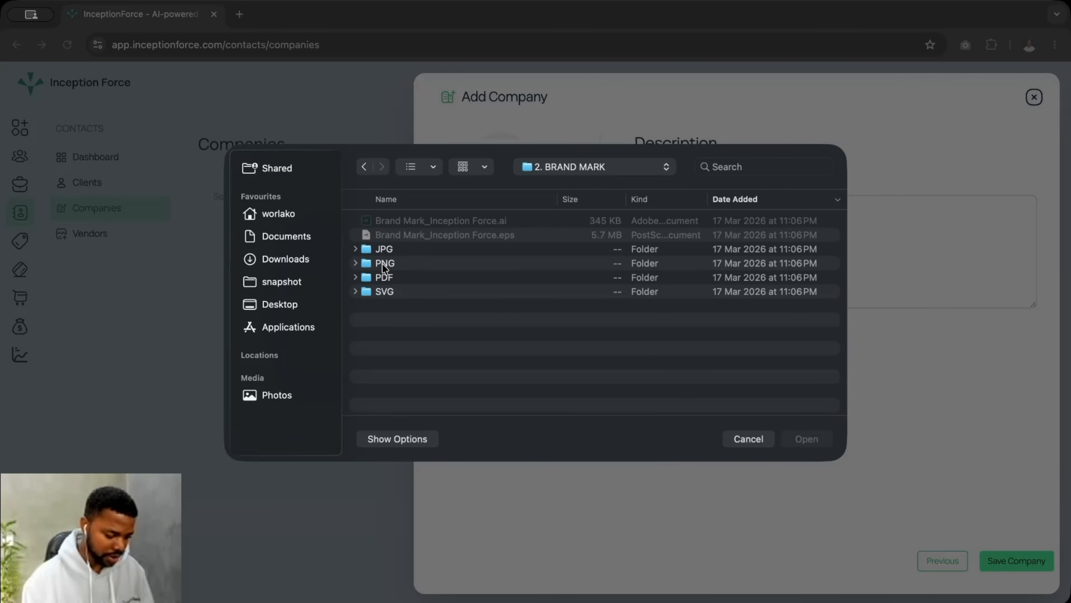
double_click(383, 263)
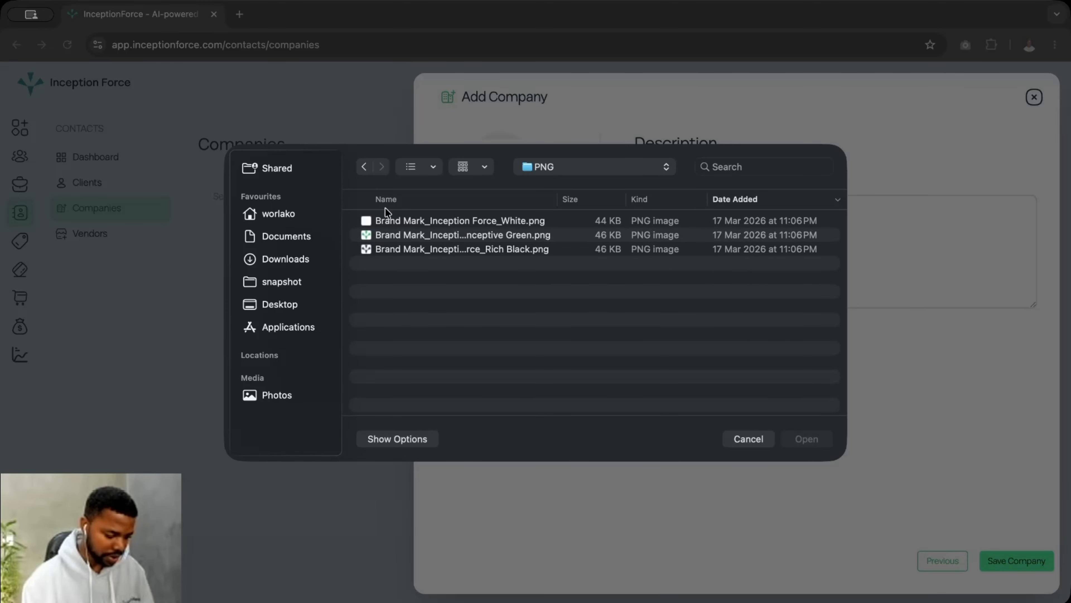
left_click(363, 166)
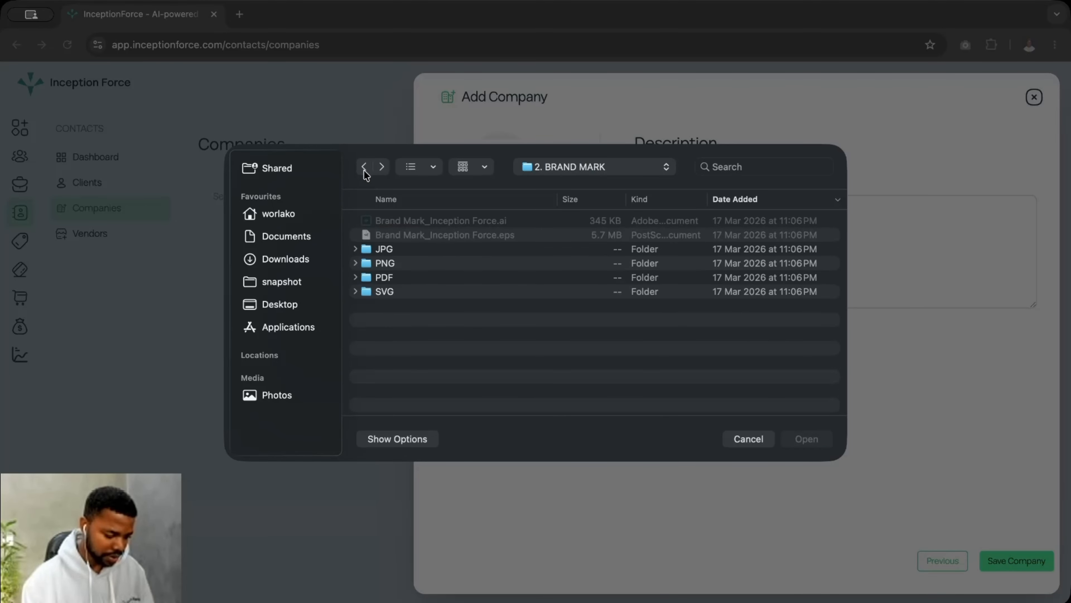
double_click(379, 250)
left_click(390, 279)
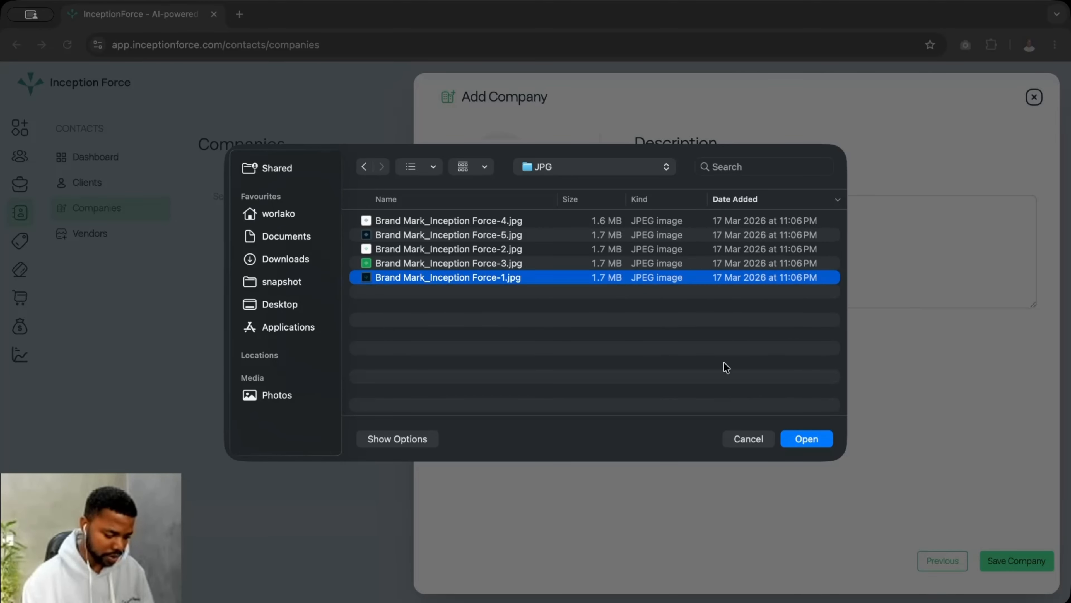
left_click(799, 435)
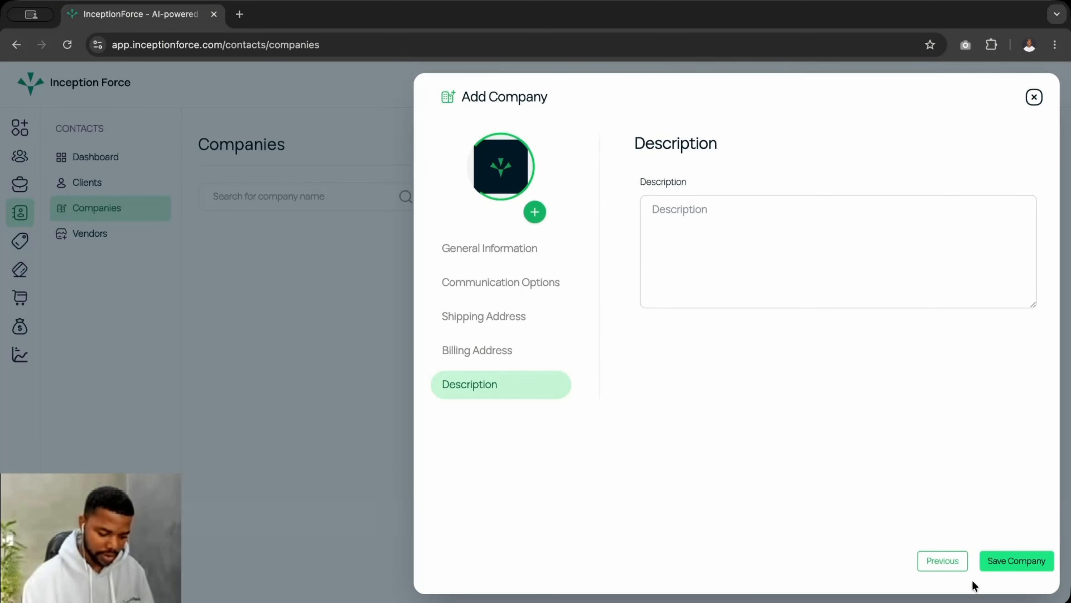
After the first save attempt, set the Company Type to Distributor in General Information
left_click(1018, 564)
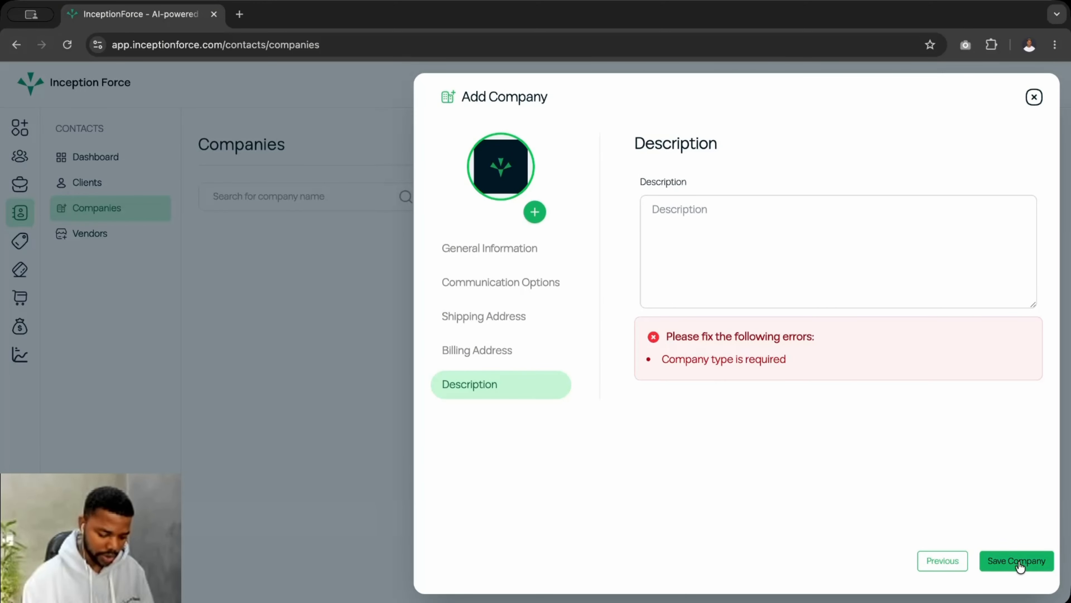
left_click(484, 250)
left_click(698, 424)
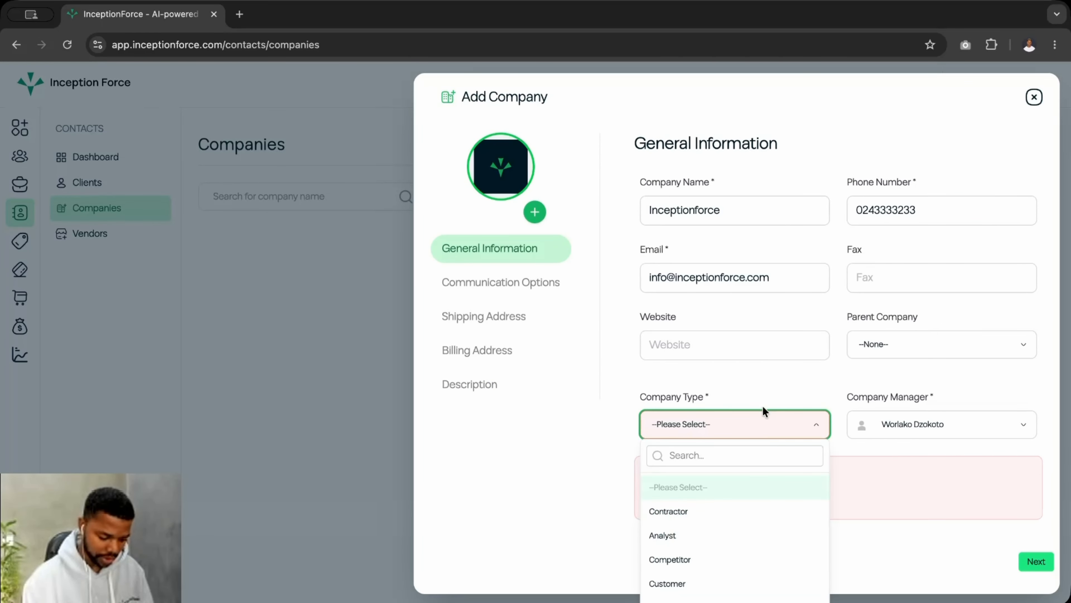
scroll(735, 536, "down", 2)
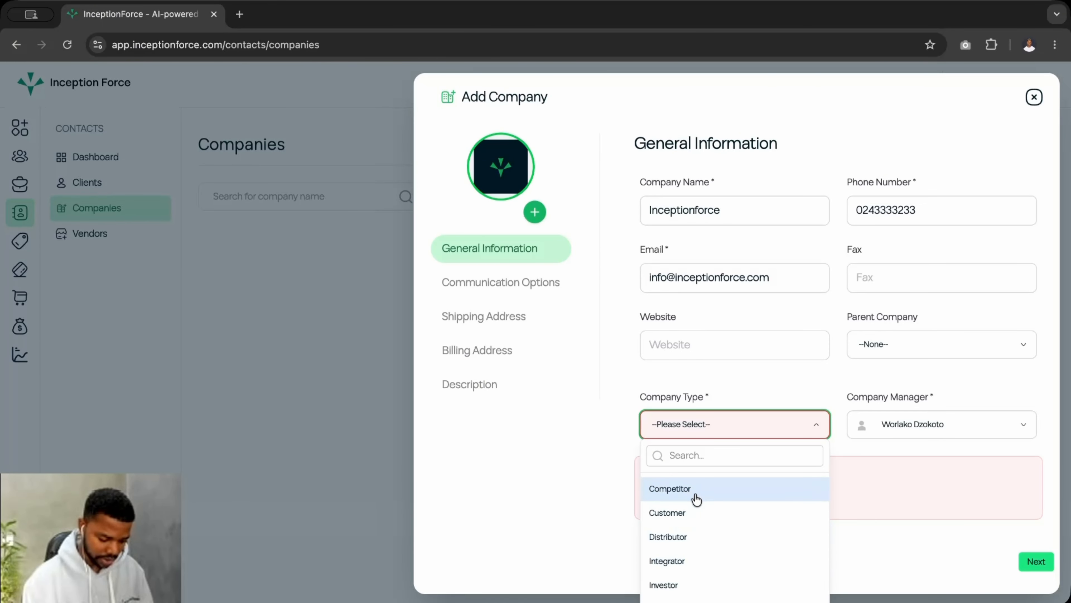
left_click(677, 538)
Step through communication, shipping, billing and description pages and save the Inceptionforce company
left_click(1039, 566)
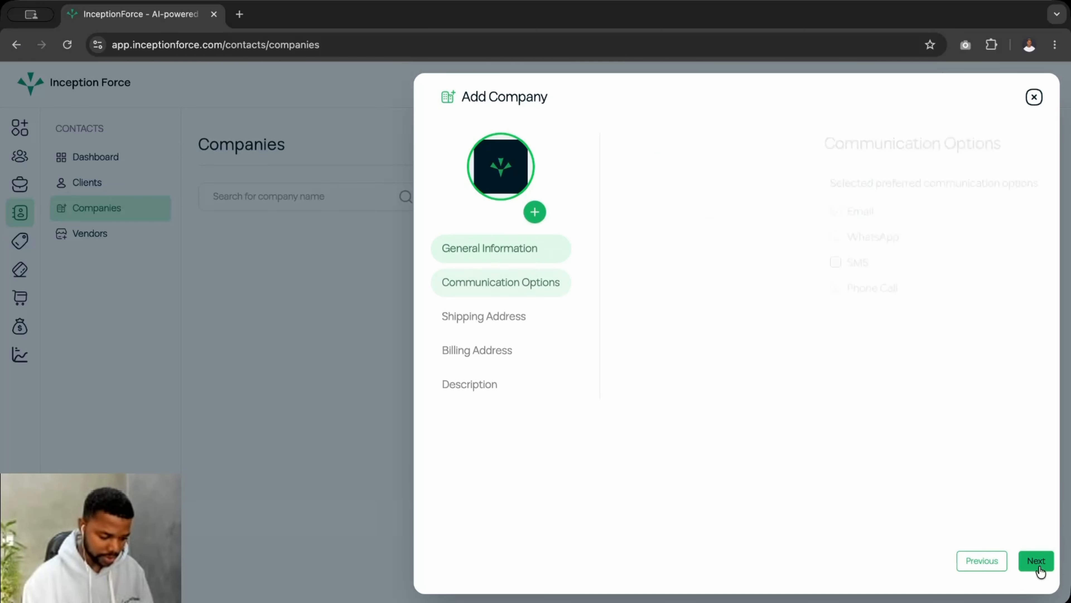
left_click(1038, 567)
left_click(1039, 569)
left_click(1039, 568)
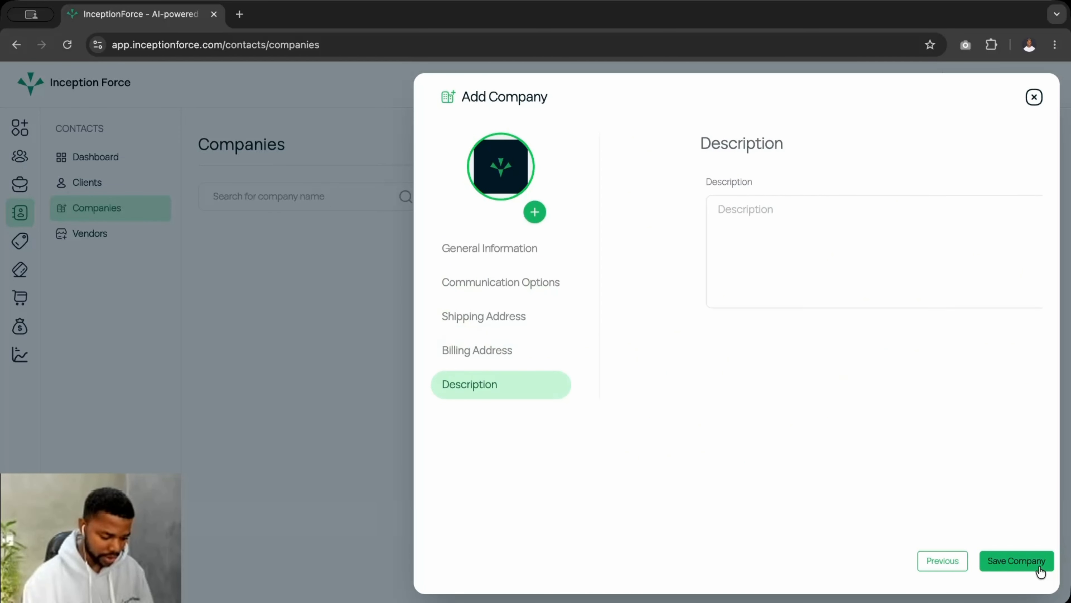
left_click(1035, 566)
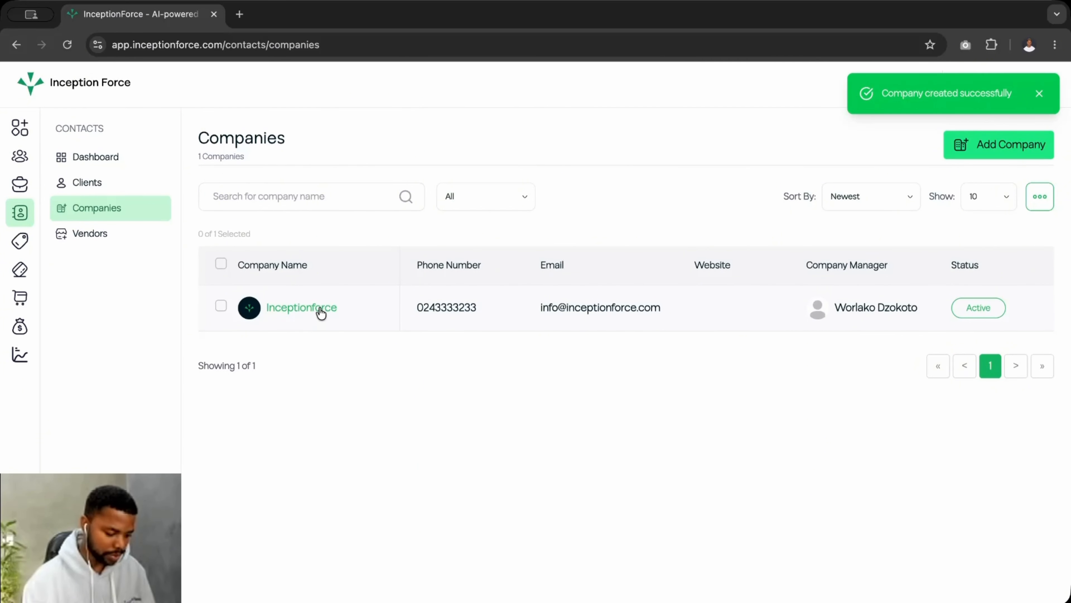
View the Inceptionforce company's details and return to the Companies list
left_click(299, 307)
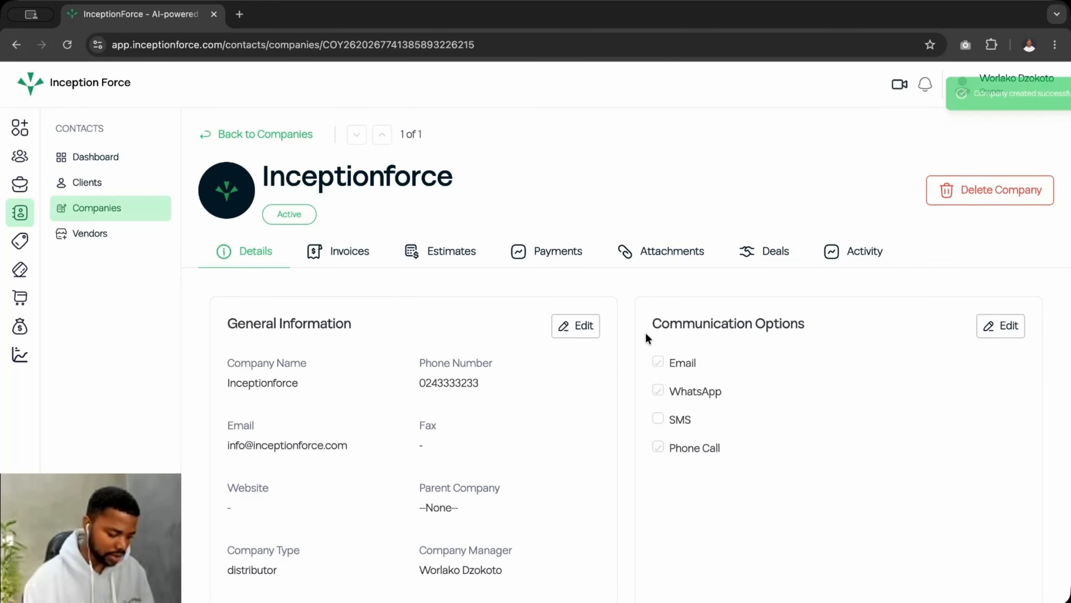
scroll(327, 418, "down", 10)
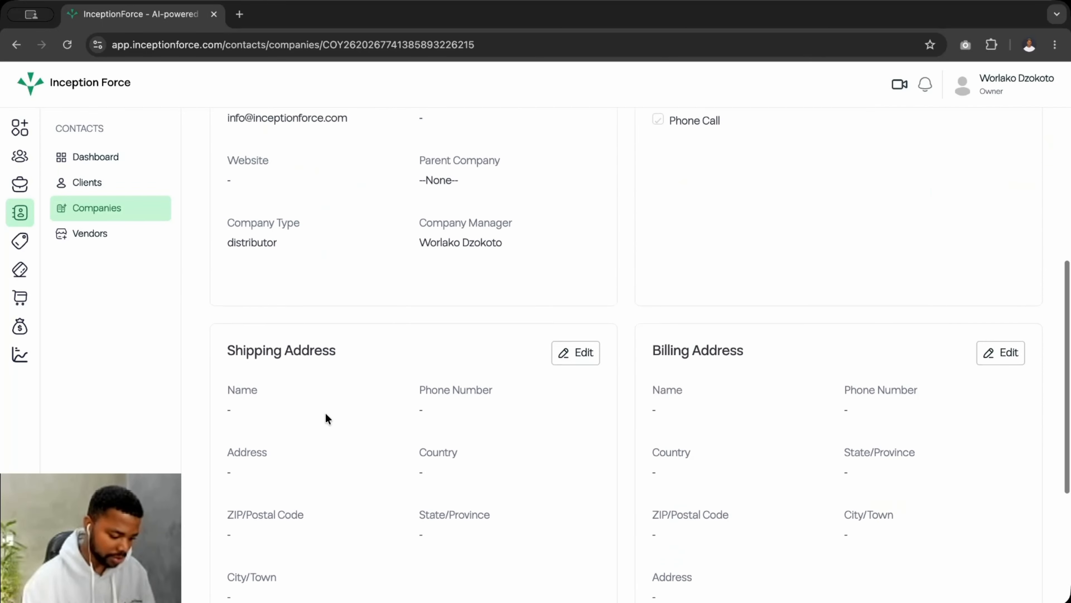
scroll(327, 418, "up", 10)
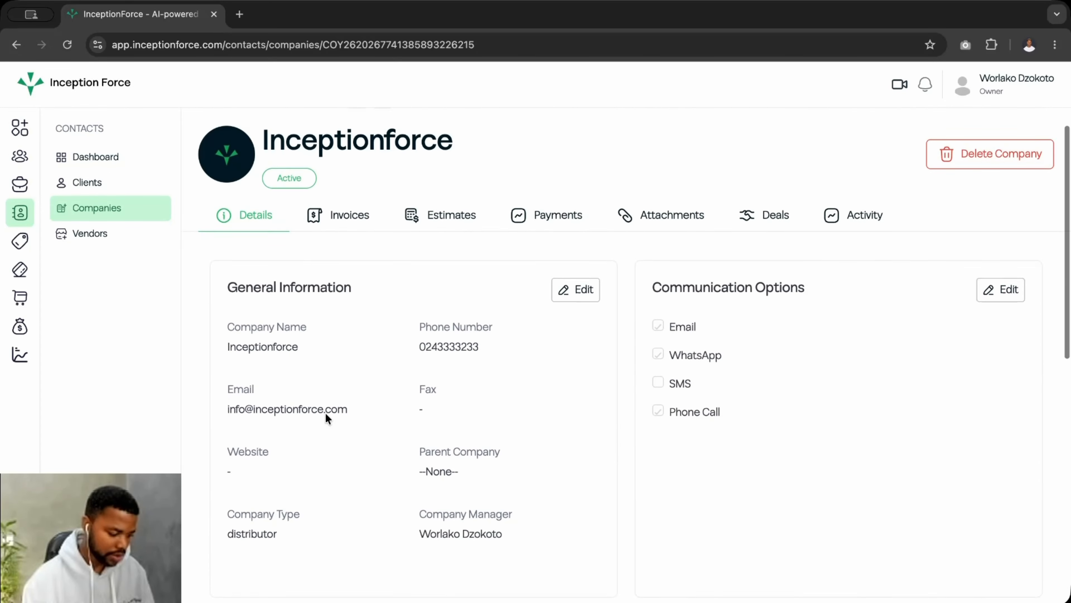
left_click(246, 133)
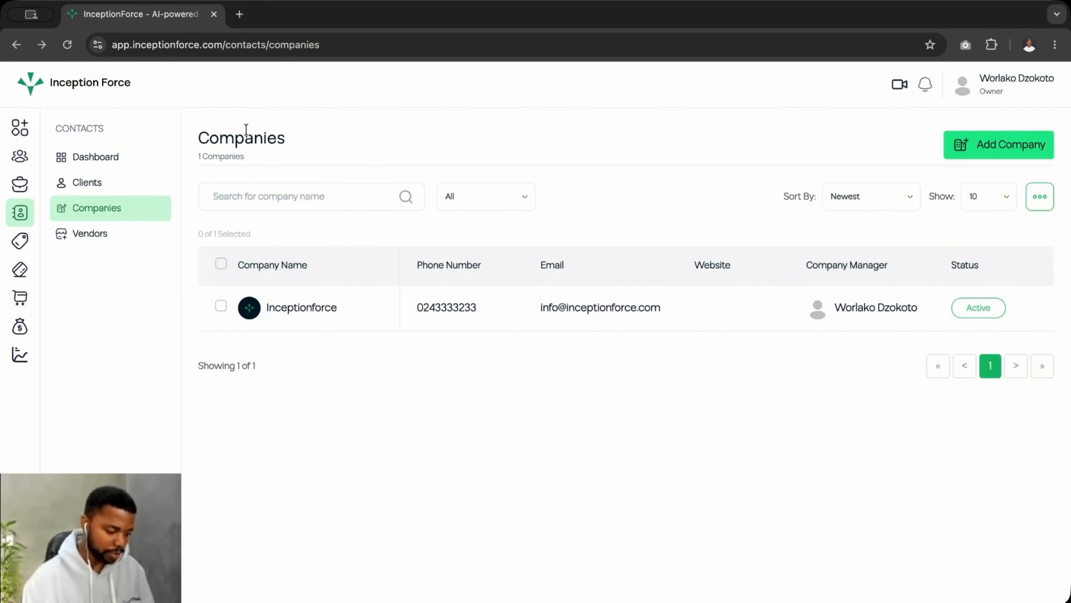
Select the Inceptionforce row and open it with the actions menu's Edit Record
left_click(220, 306)
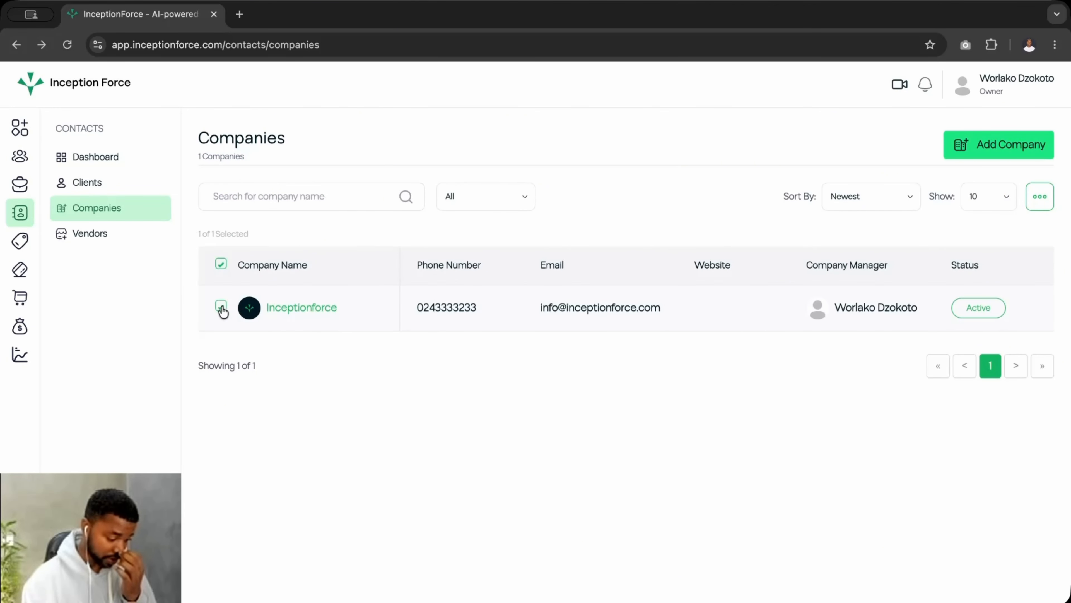
left_click(1040, 196)
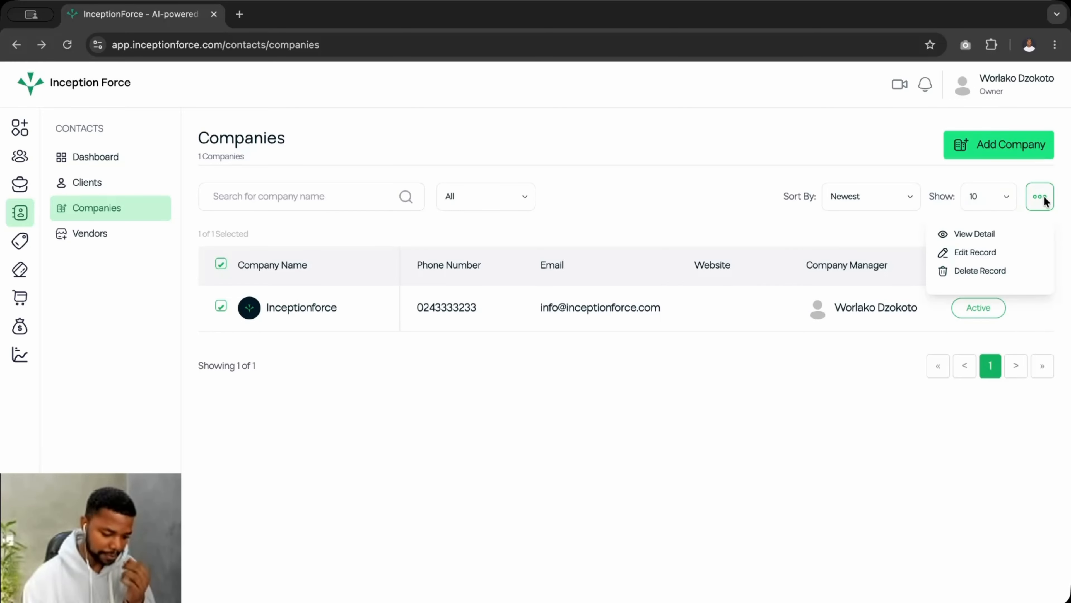
left_click(973, 232)
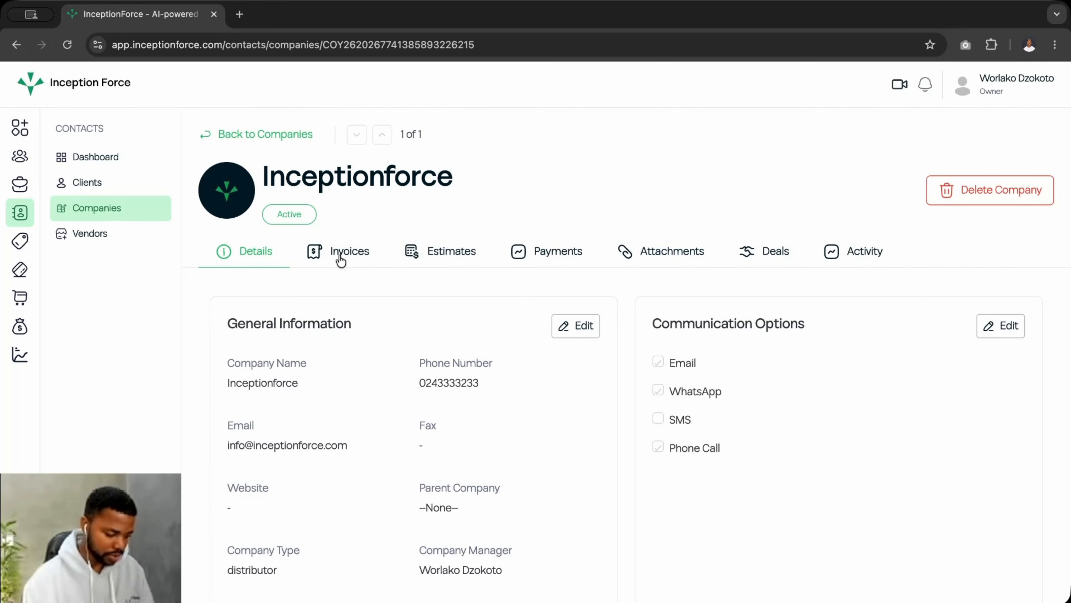
left_click(247, 134)
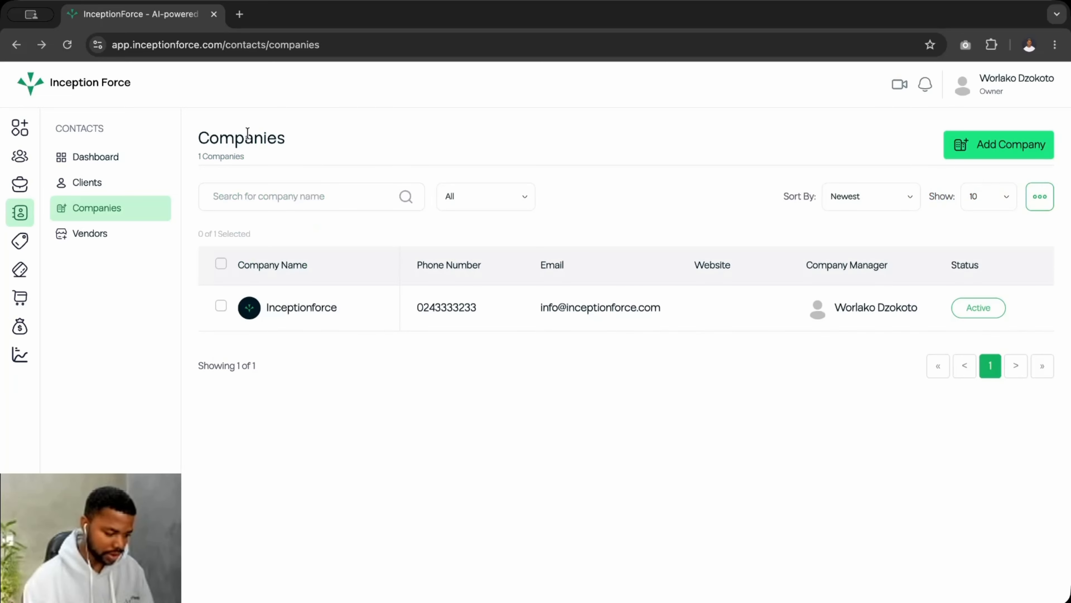
left_click(221, 306)
left_click(1040, 197)
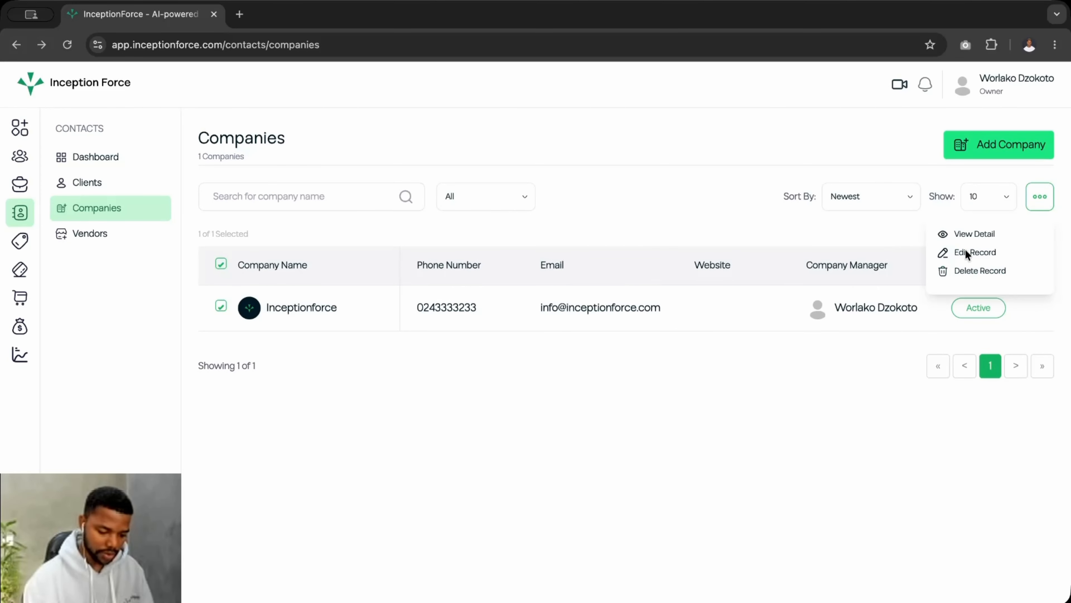
left_click(954, 250)
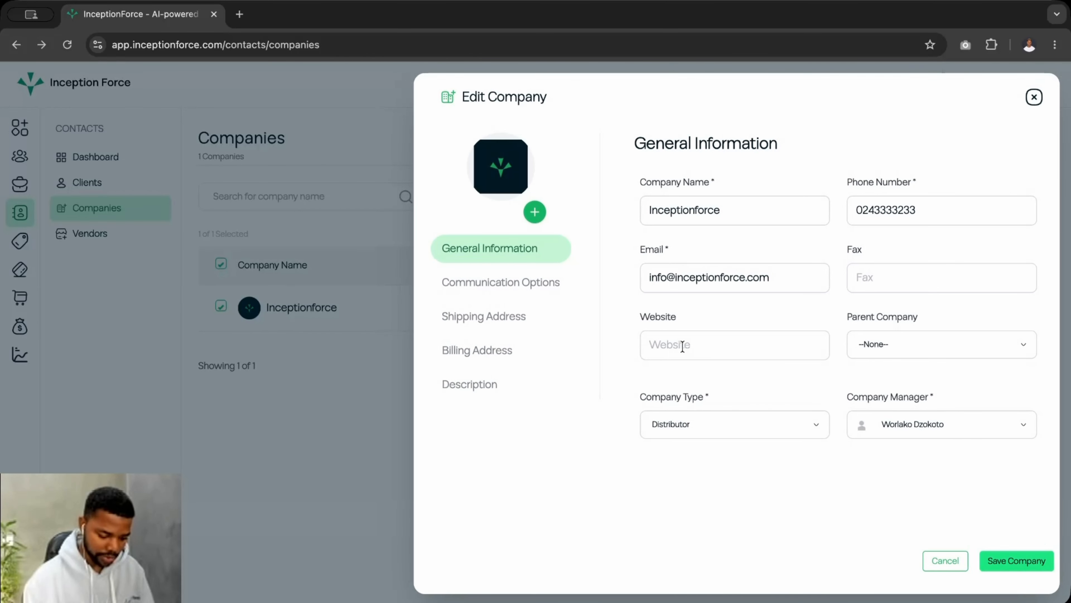
Close the Edit Company panel without saving and go to the Vendors page
left_click(1025, 99)
left_click(93, 237)
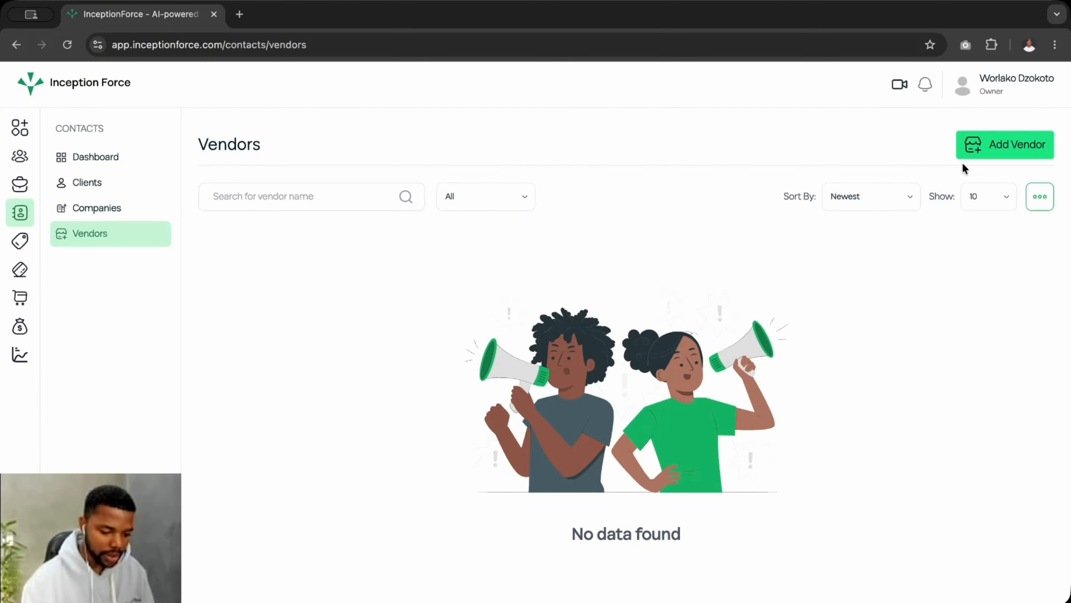
Start a new vendor with Vendor Type Individual and Vendor Category Driver
left_click(993, 147)
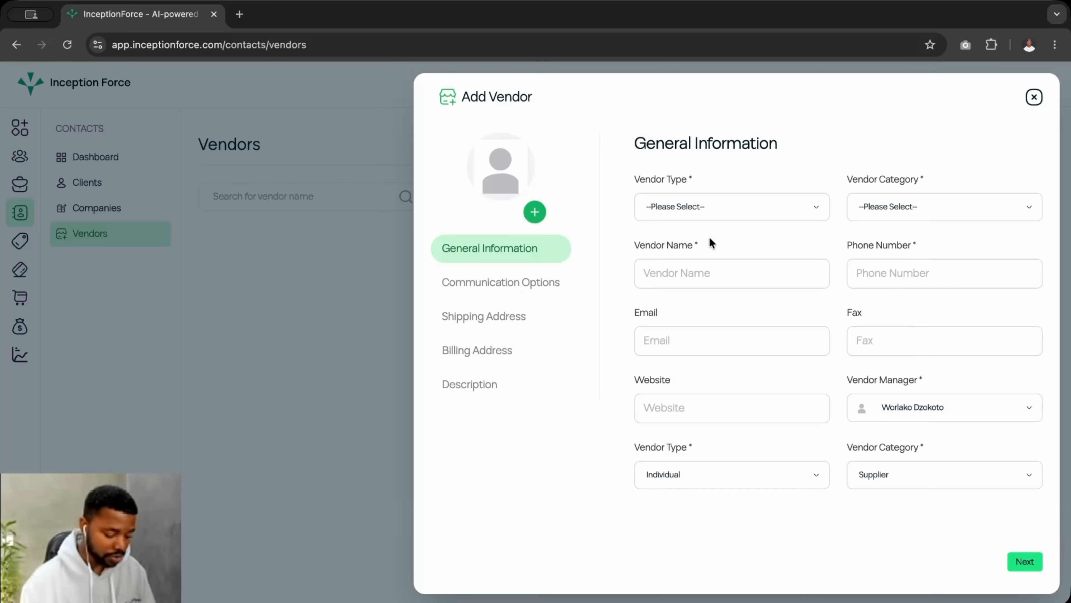
left_click(703, 206)
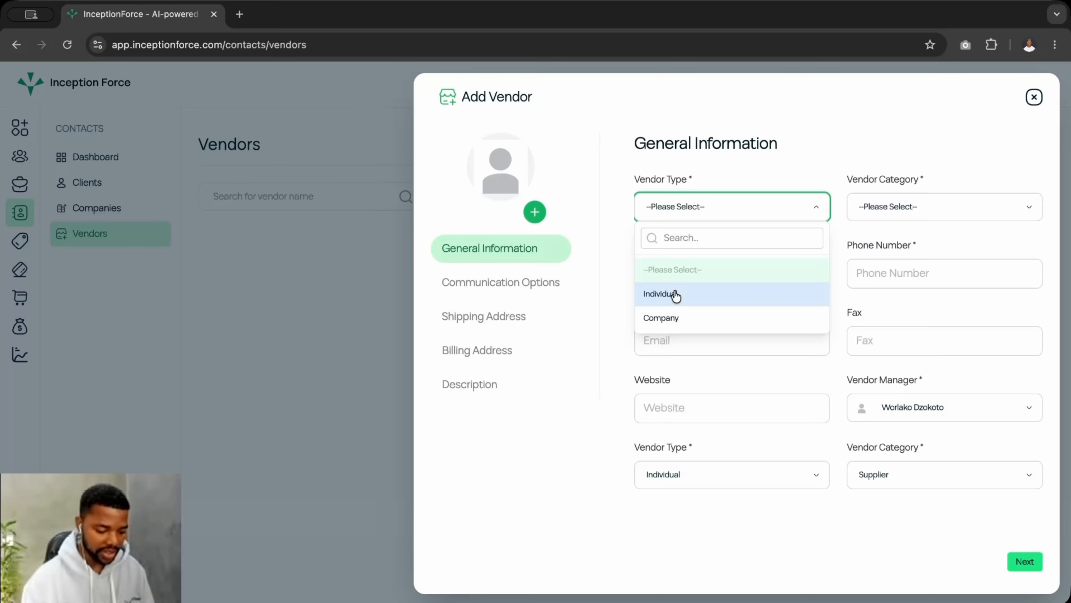
left_click(675, 294)
left_click(683, 205)
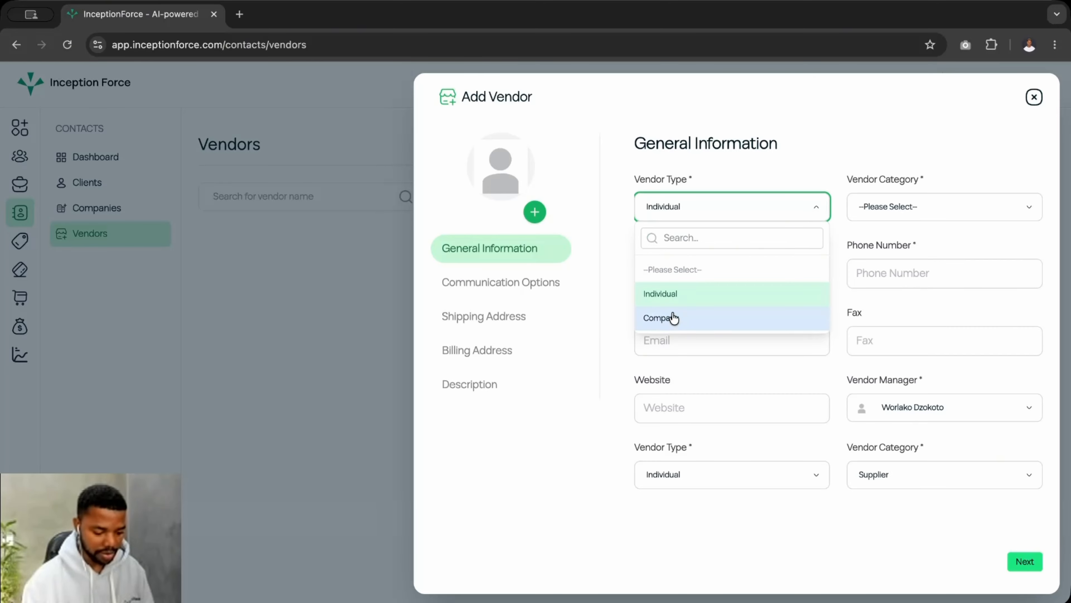
left_click(680, 294)
left_click(872, 200)
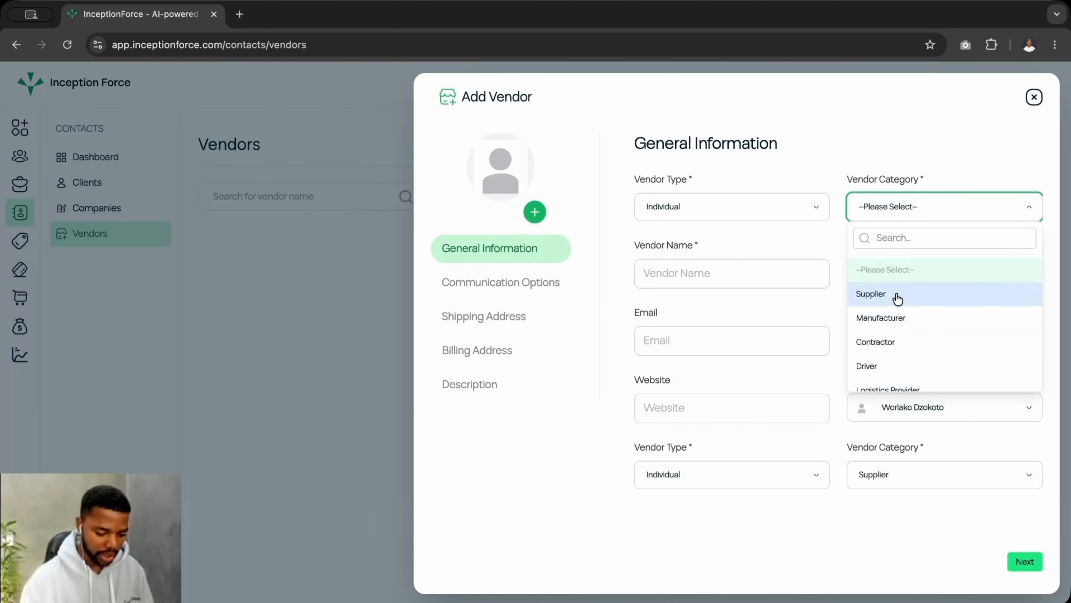
left_click(877, 364)
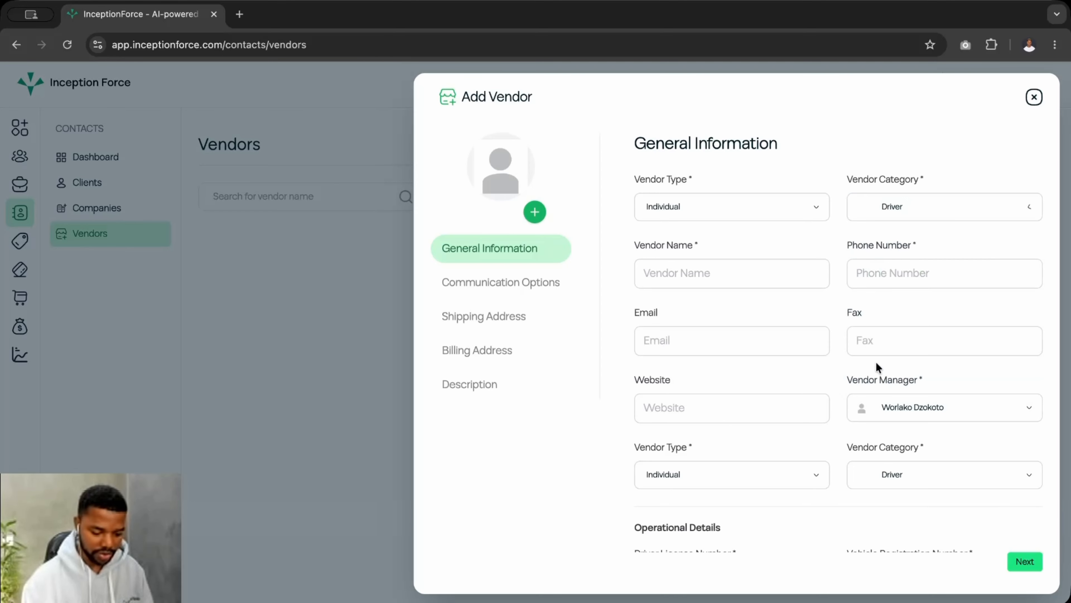
scroll(711, 326, "down", 3)
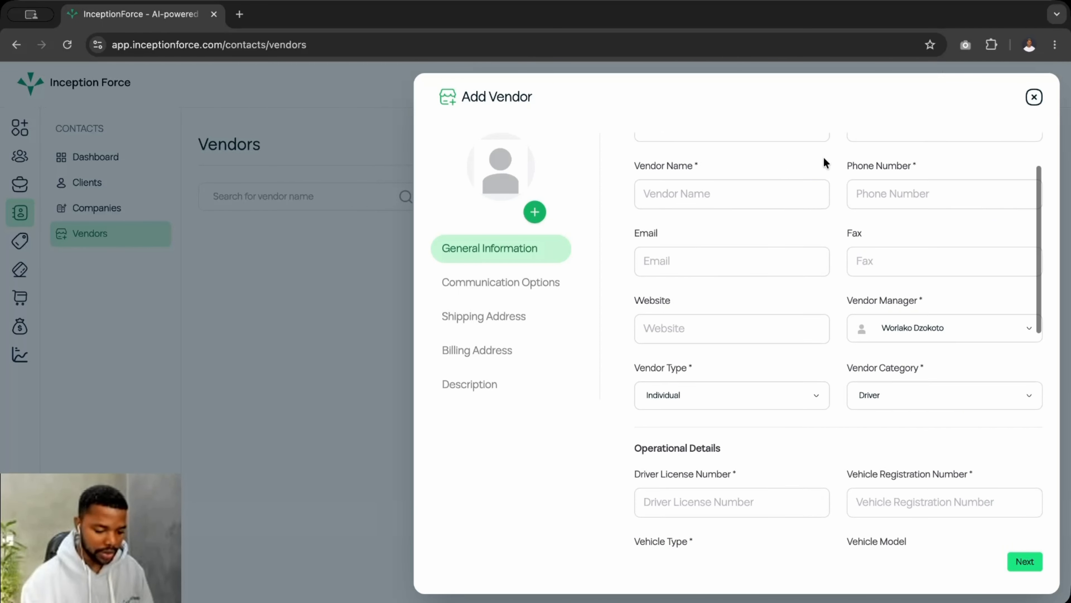
scroll(820, 169, "up", 3)
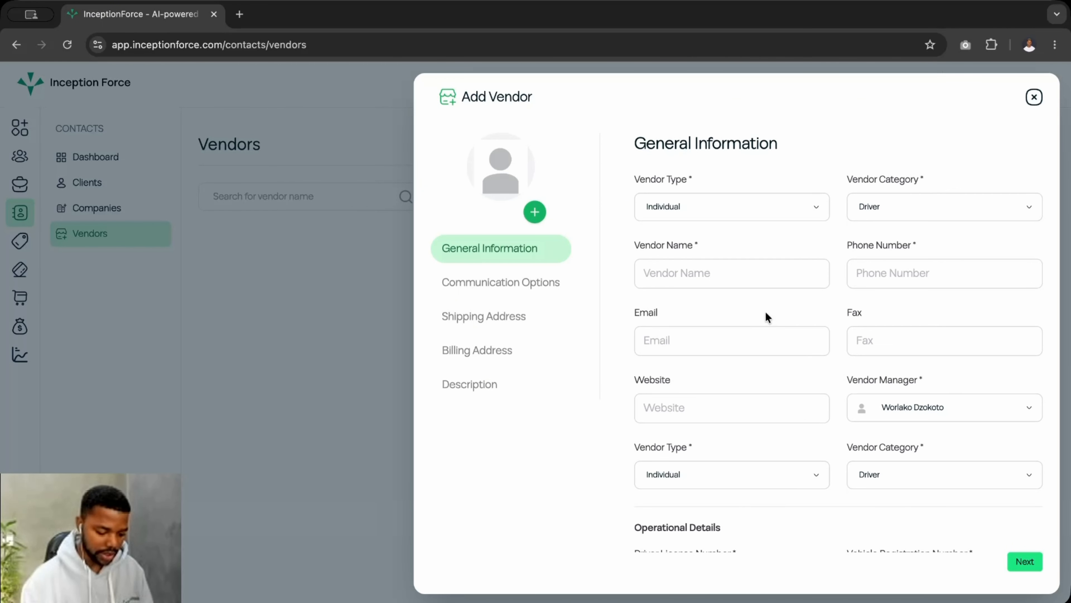
scroll(765, 312, "down", 2)
scroll(644, 448, "down", 2)
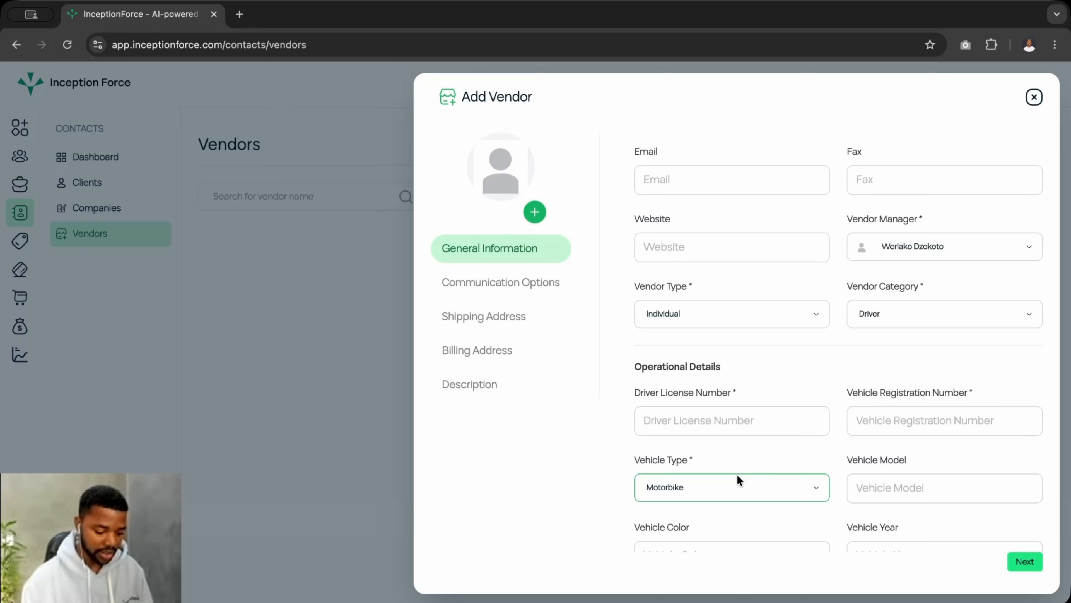
scroll(737, 474, "up", 4)
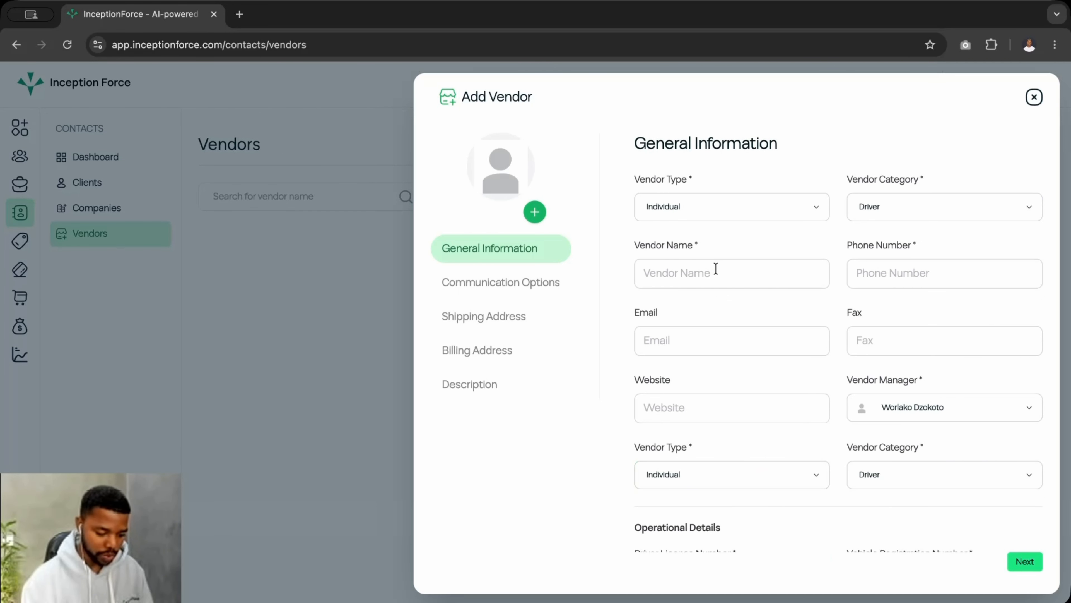
Enter the vendor's name, correcting a mistyped first attempt
left_click(659, 272)
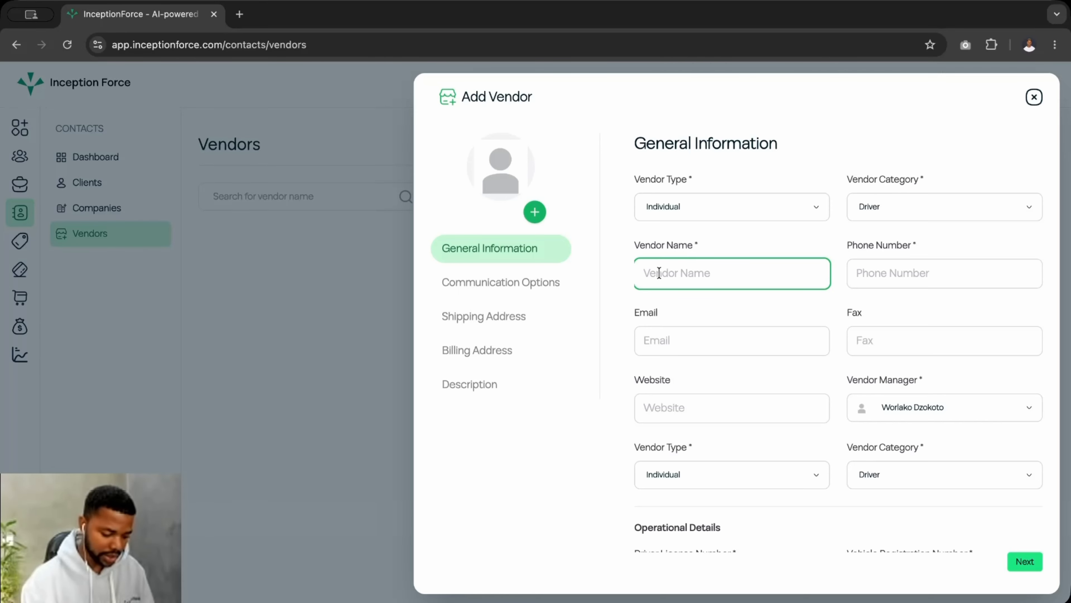
type("Wor")
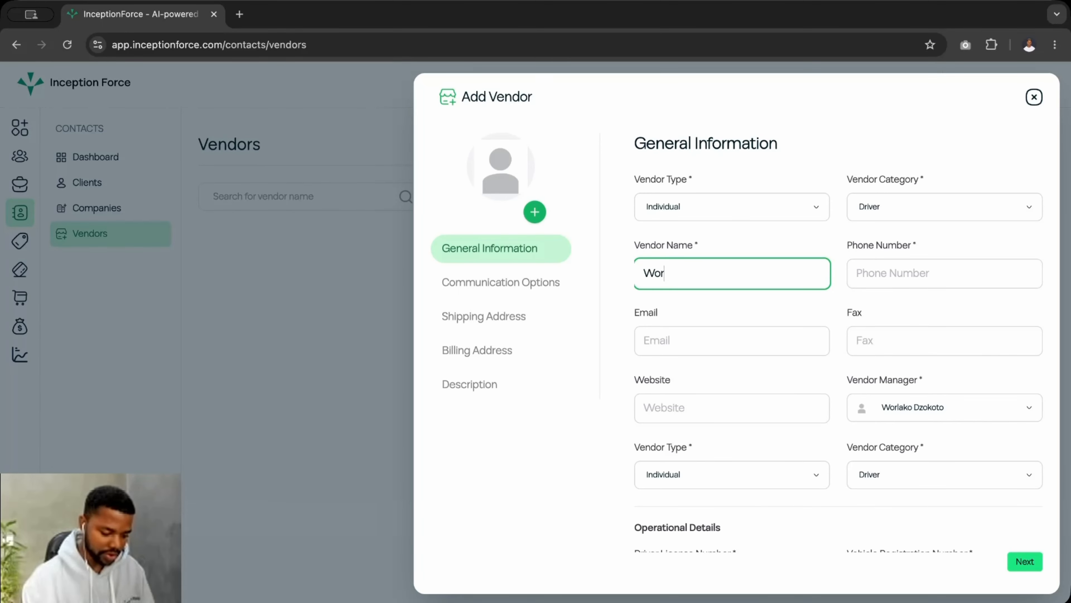
key("BackSpace")
key("BackSpace")
key("BackSpace")
type("Seth")
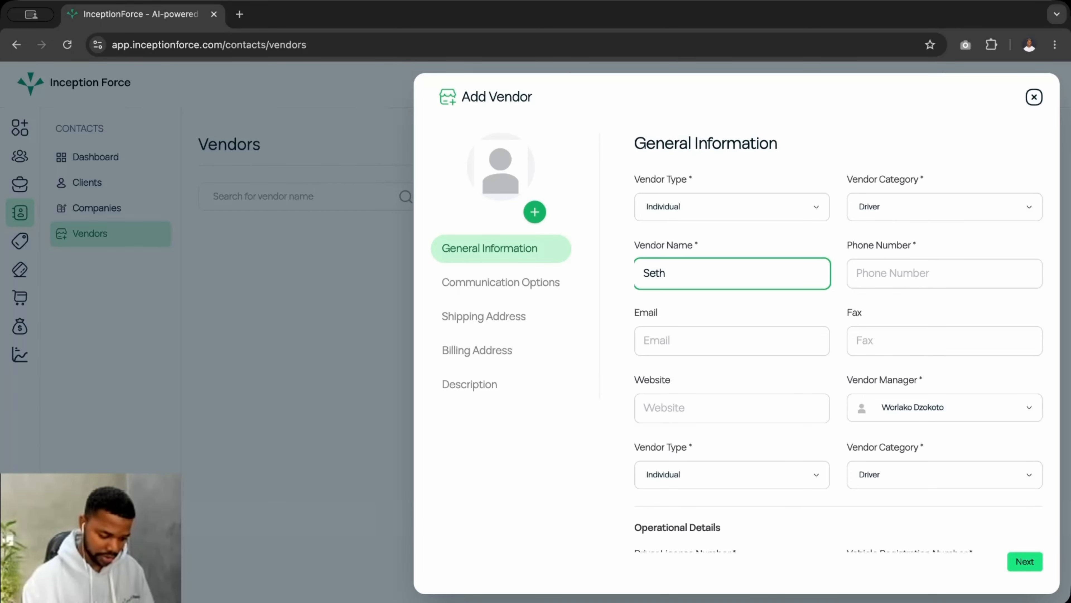
Enter the vendor's phone number and scroll down to the Operational Details section
left_click(867, 274)
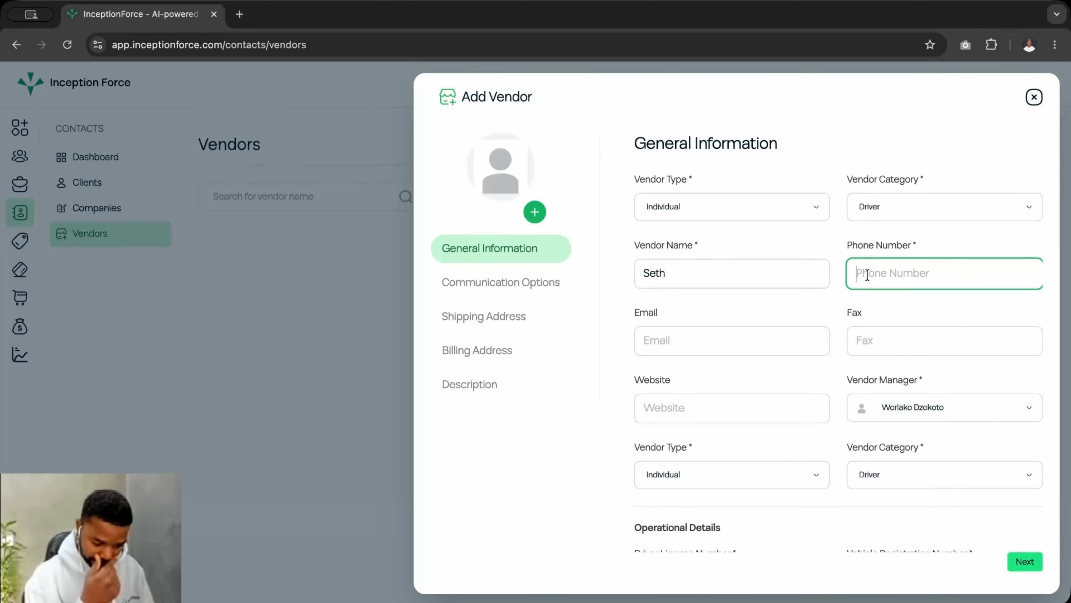
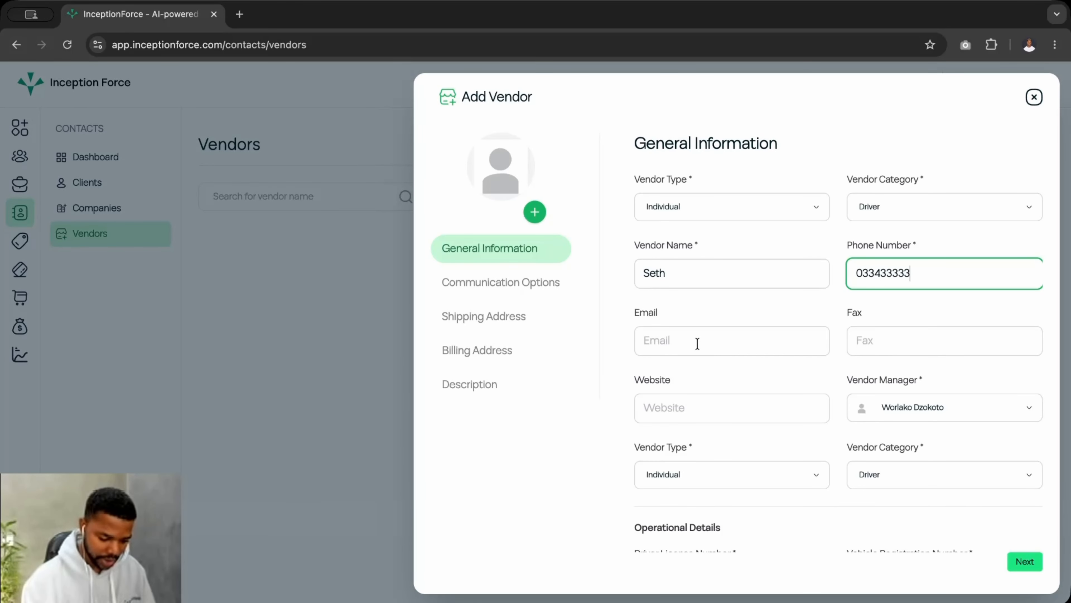
scroll(696, 346, "down", 2)
left_click(691, 350)
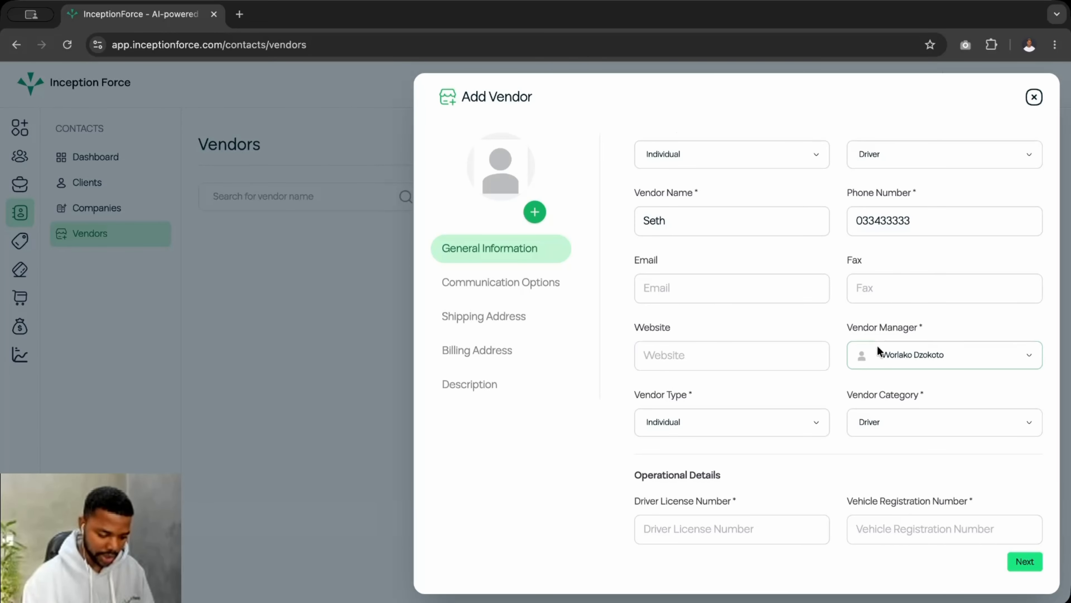
scroll(671, 419, "up", 2)
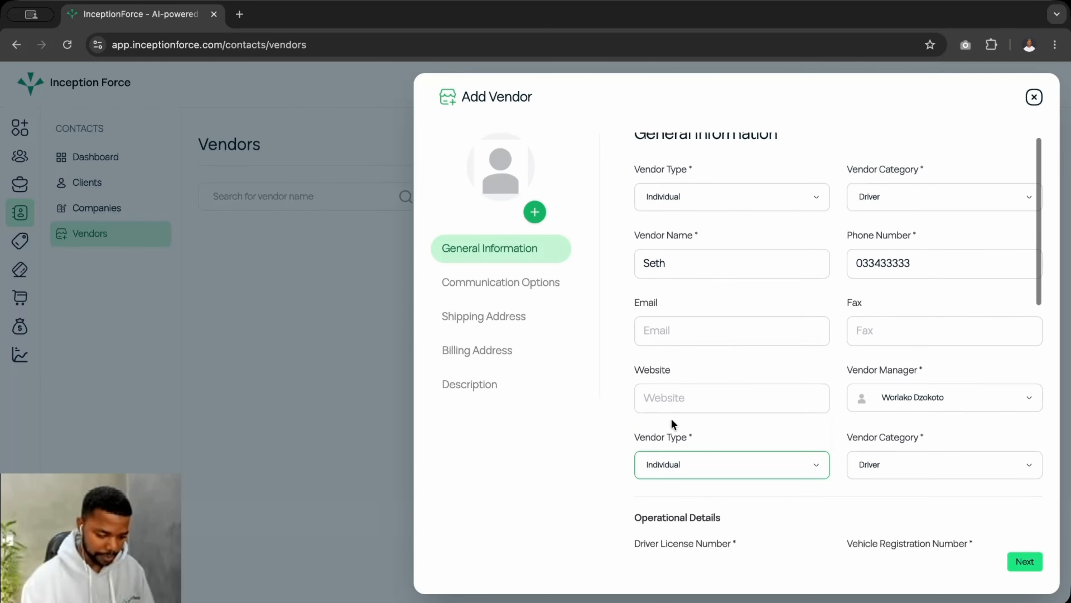
scroll(671, 419, "down", 3)
scroll(671, 419, "down", 5)
scroll(671, 419, "up", 3)
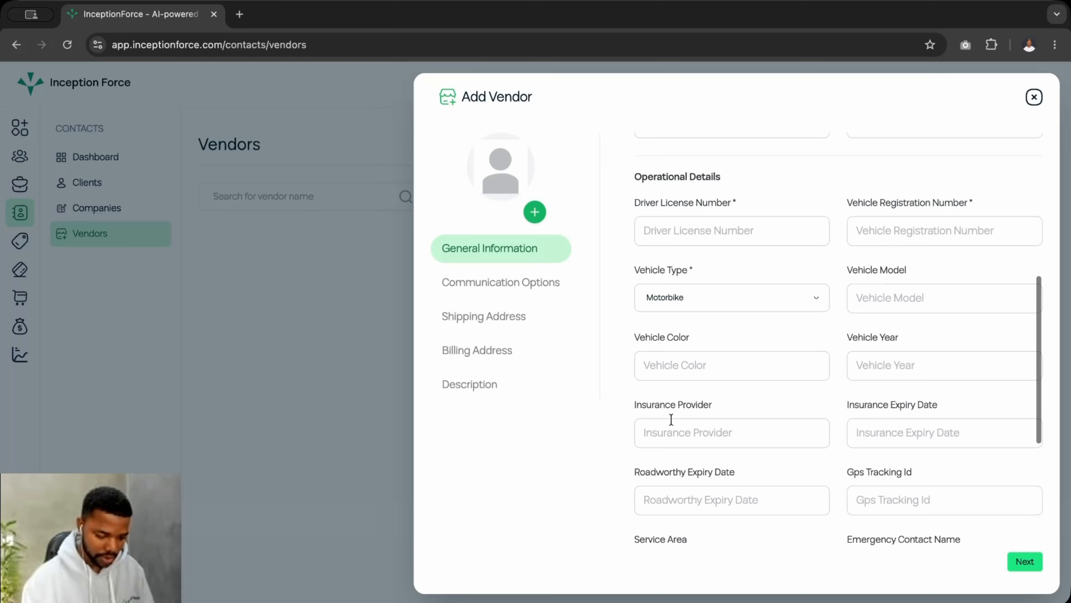
scroll(671, 419, "down", 2)
scroll(671, 419, "down", 1)
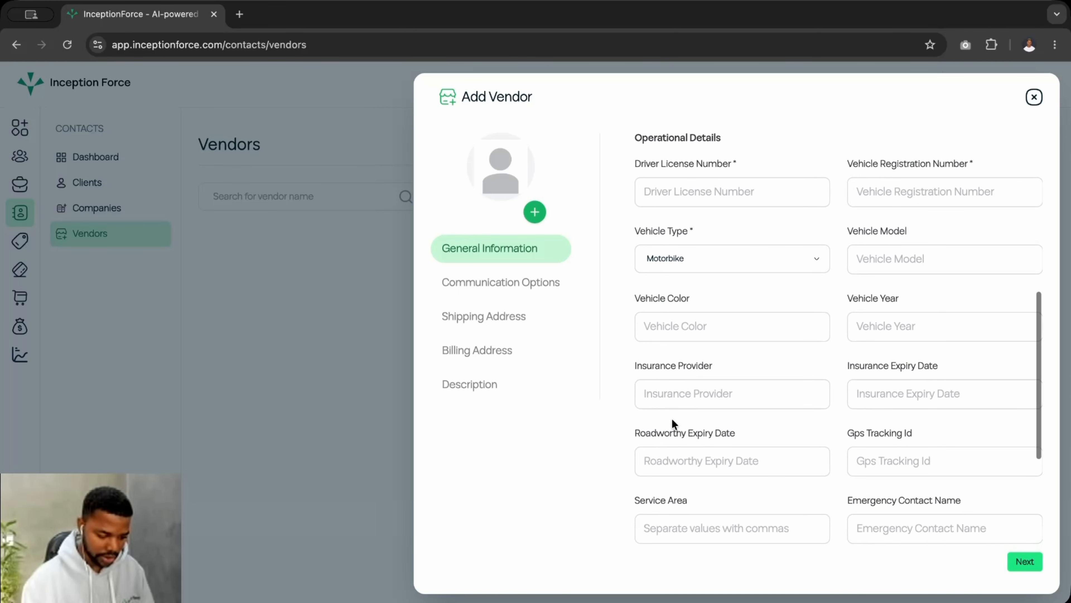
Fill in the driver licence number and the vehicle registration number
left_click(655, 185)
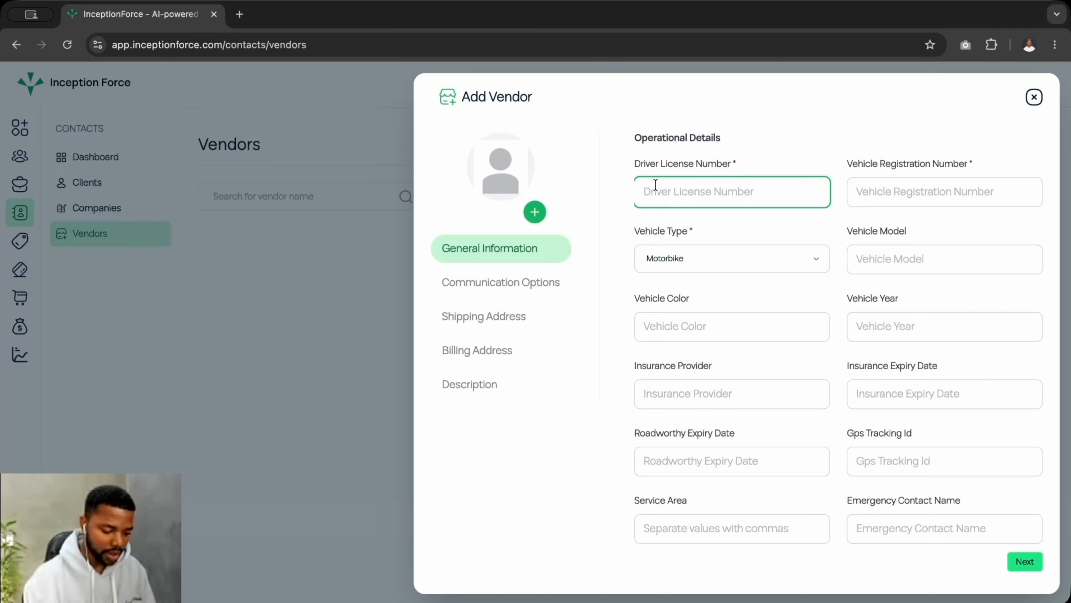
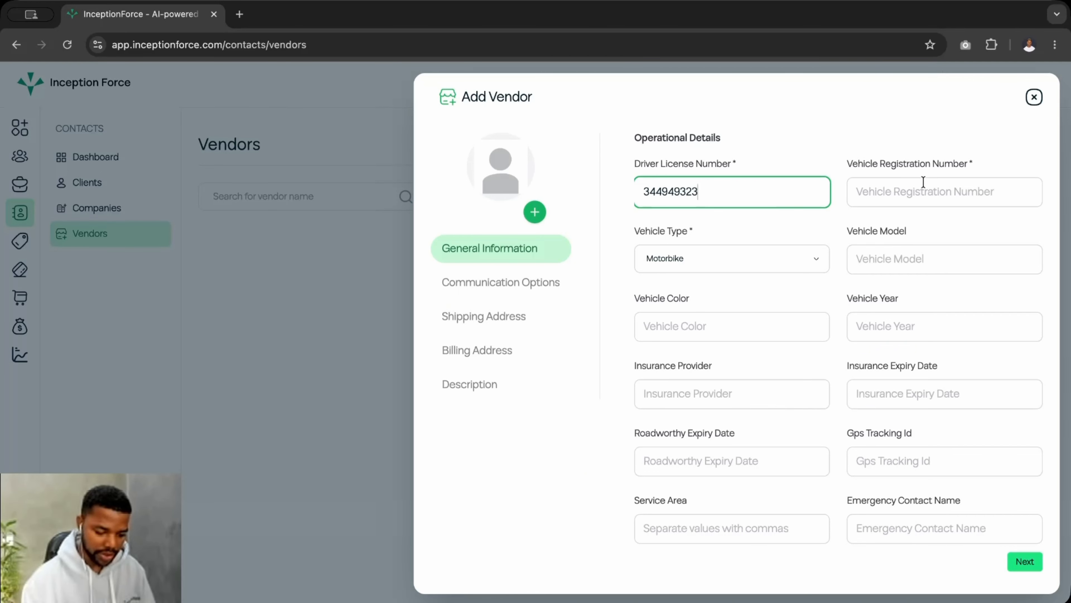
left_click(906, 191)
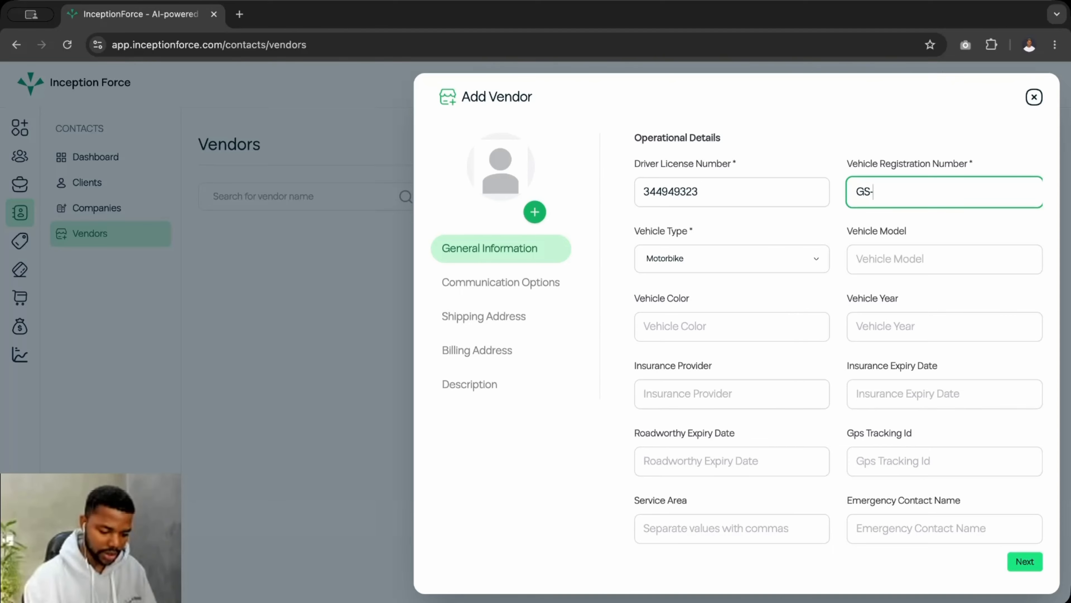
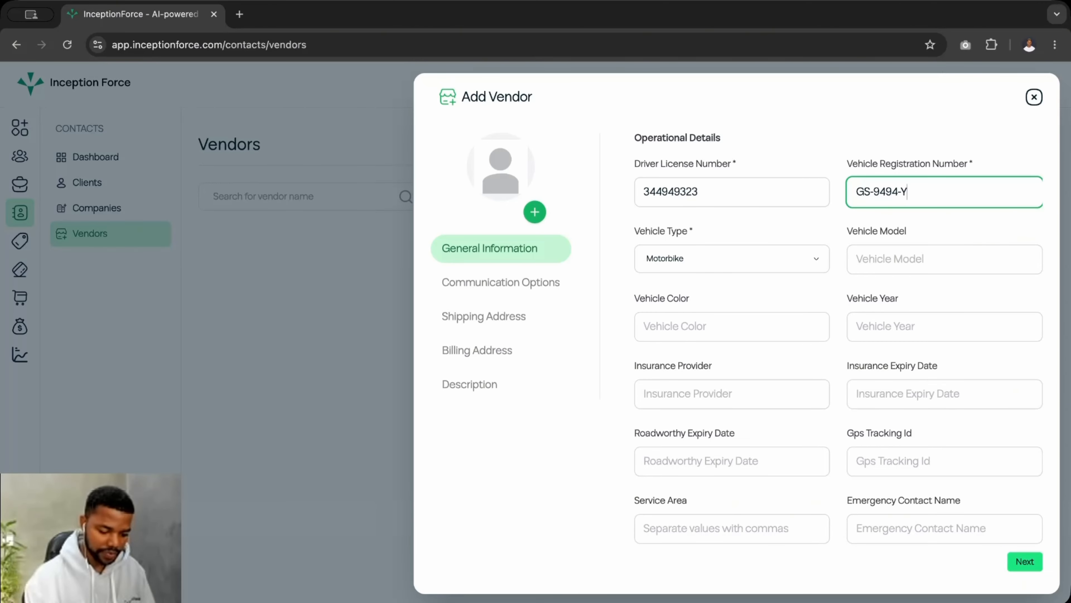
Set the vehicle type to Truck and go over the model, colour and year fields
left_click(643, 258)
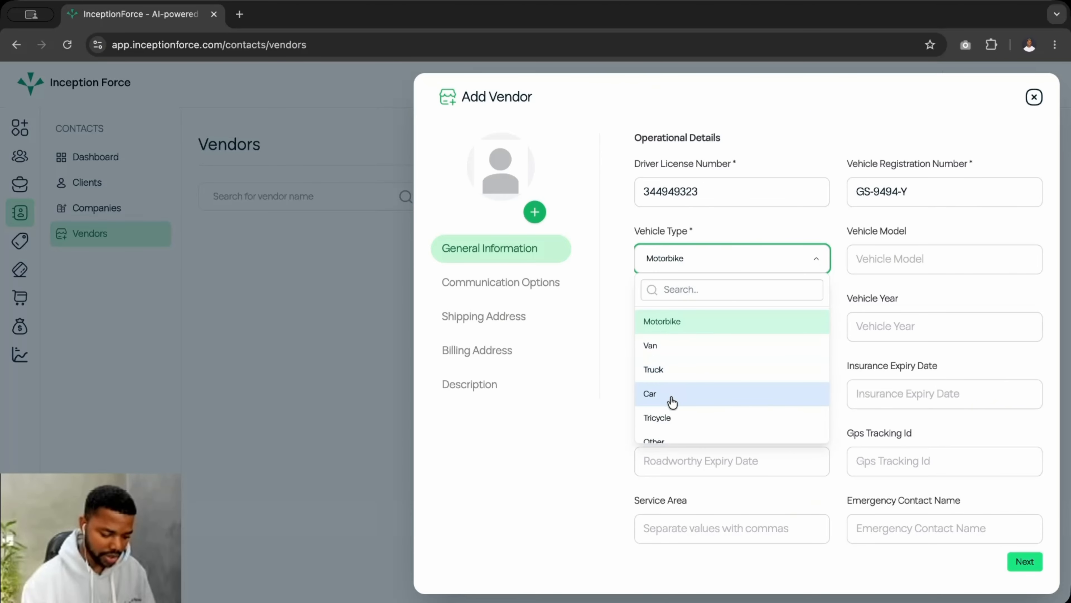
left_click(696, 371)
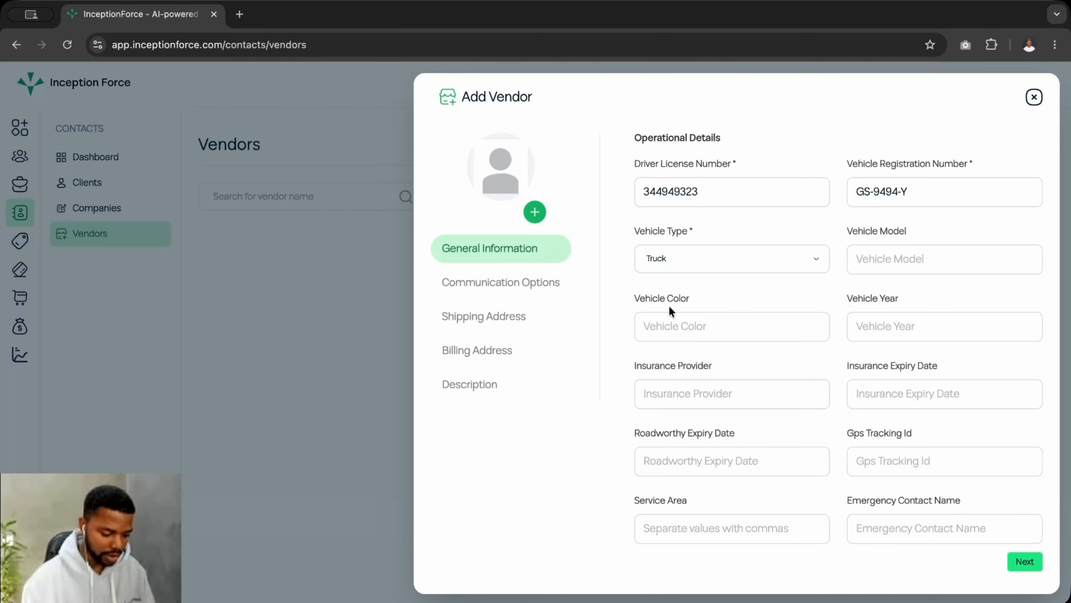
scroll(669, 306, "down", 2)
left_click(877, 220)
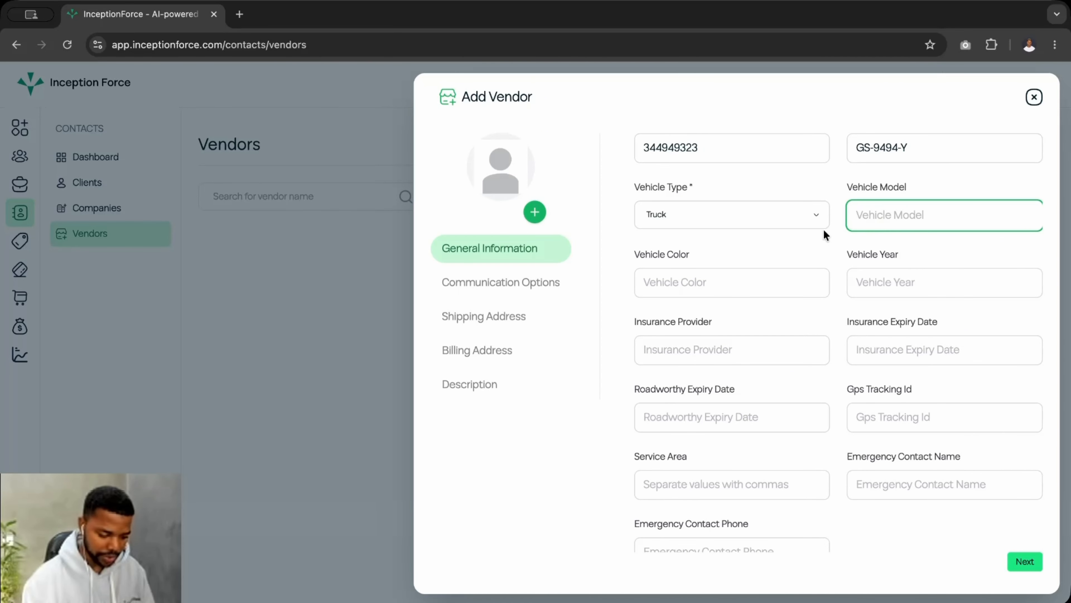
left_click(750, 283)
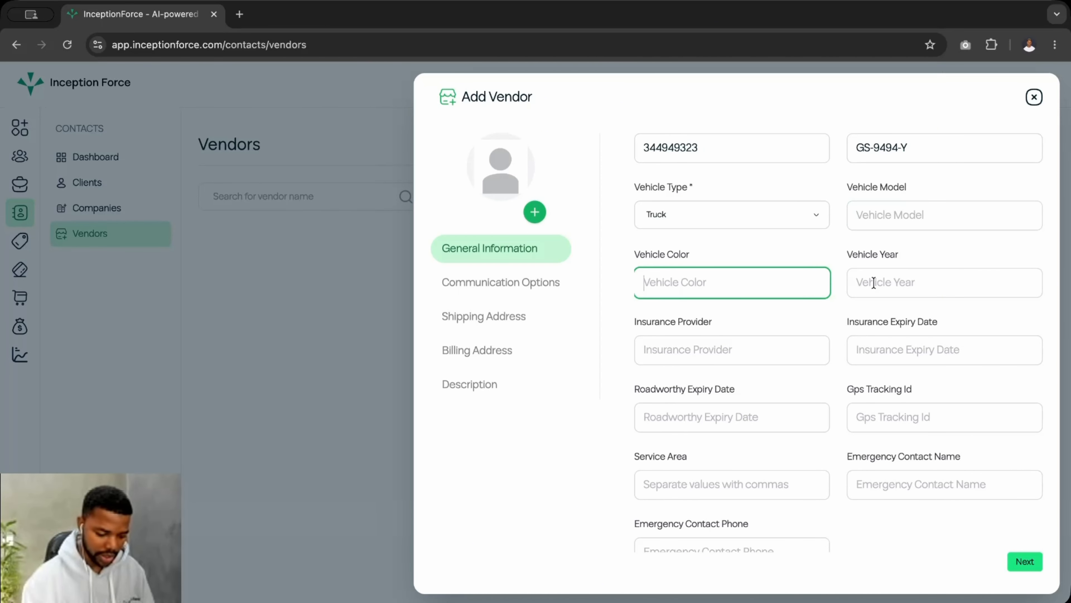
left_click(881, 282)
Review the operational details, leaving the vehicle year empty, and move to Communication Options
scroll(731, 336, "down", 3)
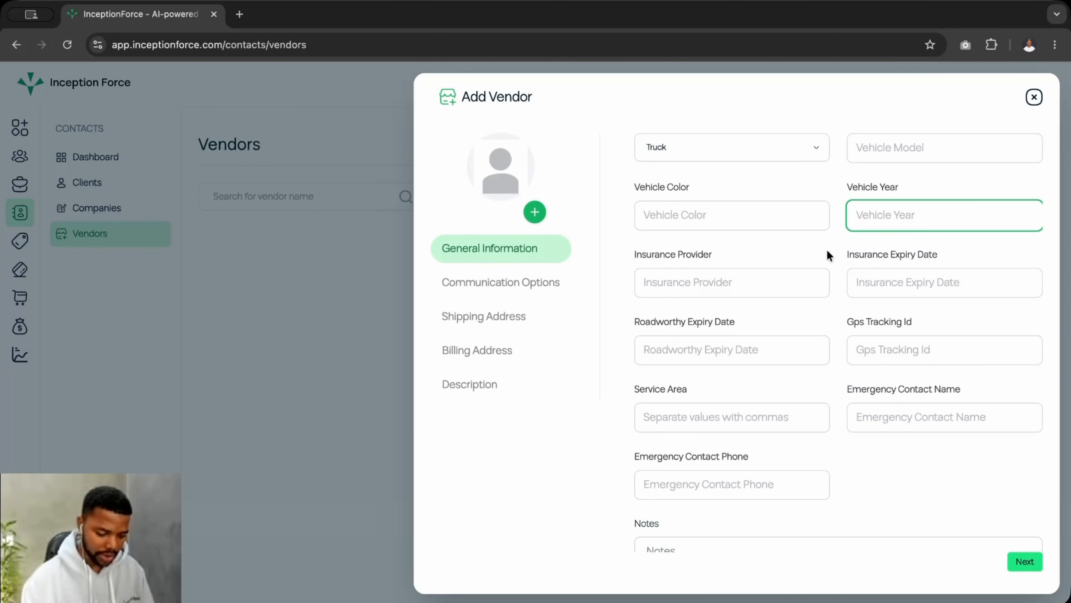
scroll(825, 270, "up", 2)
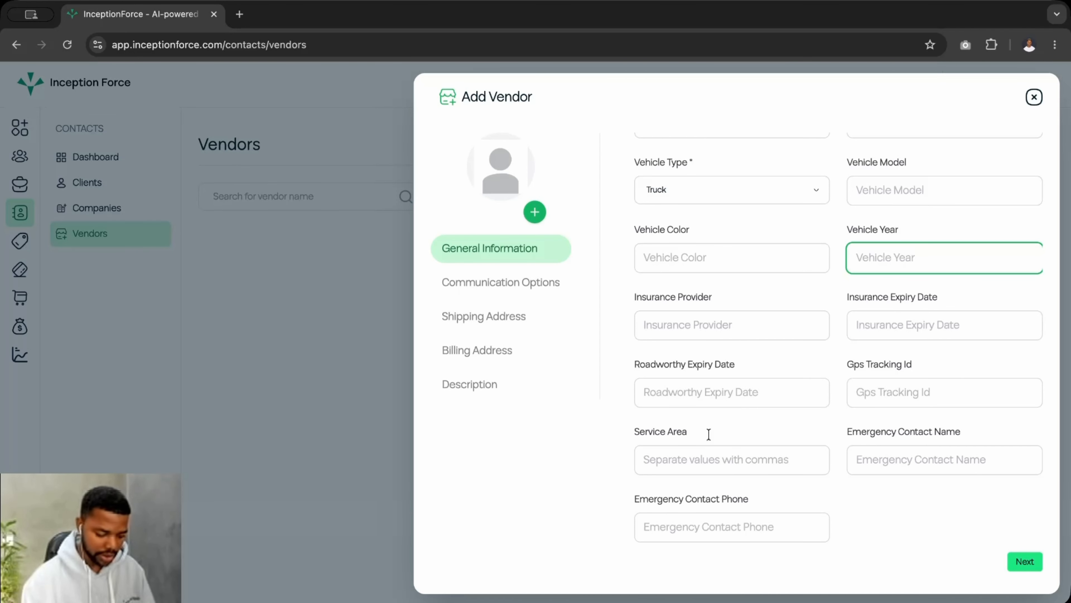
scroll(793, 424, "down", 3)
scroll(788, 426, "down", 2)
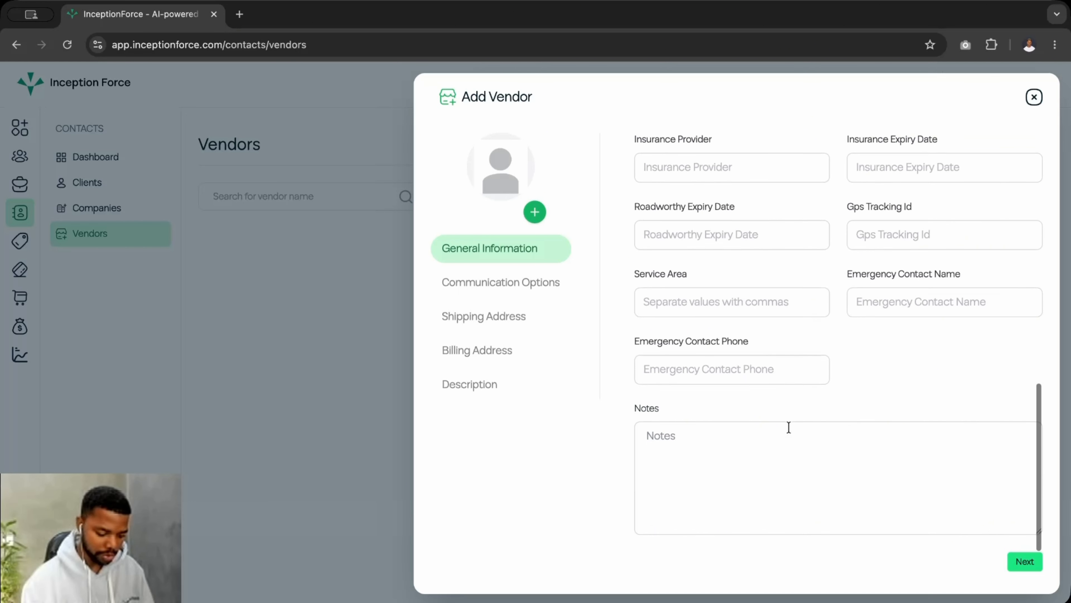
scroll(788, 427, "up", 2)
scroll(702, 326, "up", 6)
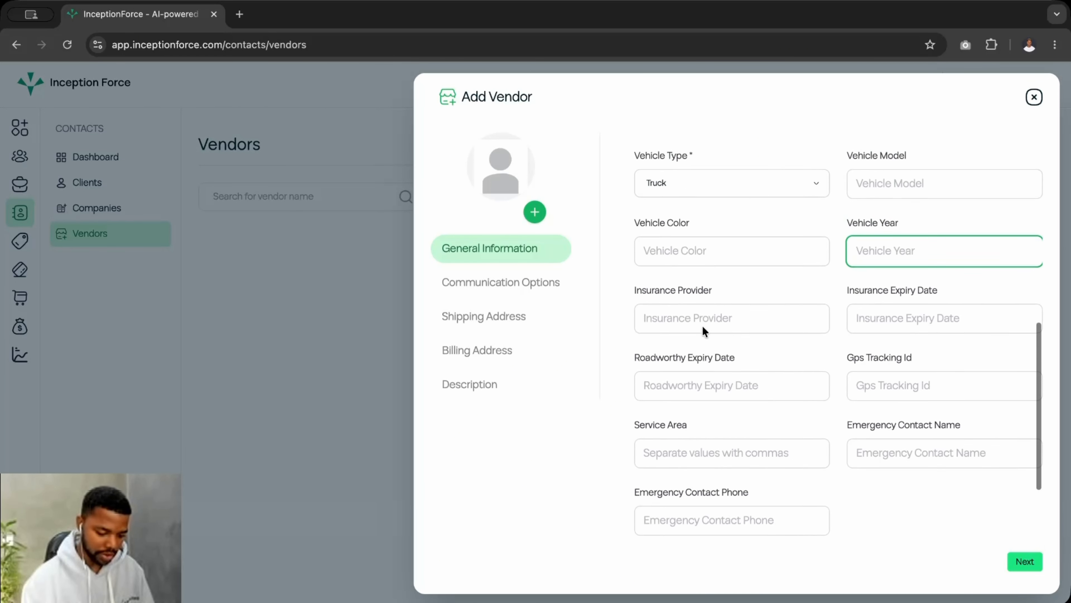
scroll(703, 326, "up", 1)
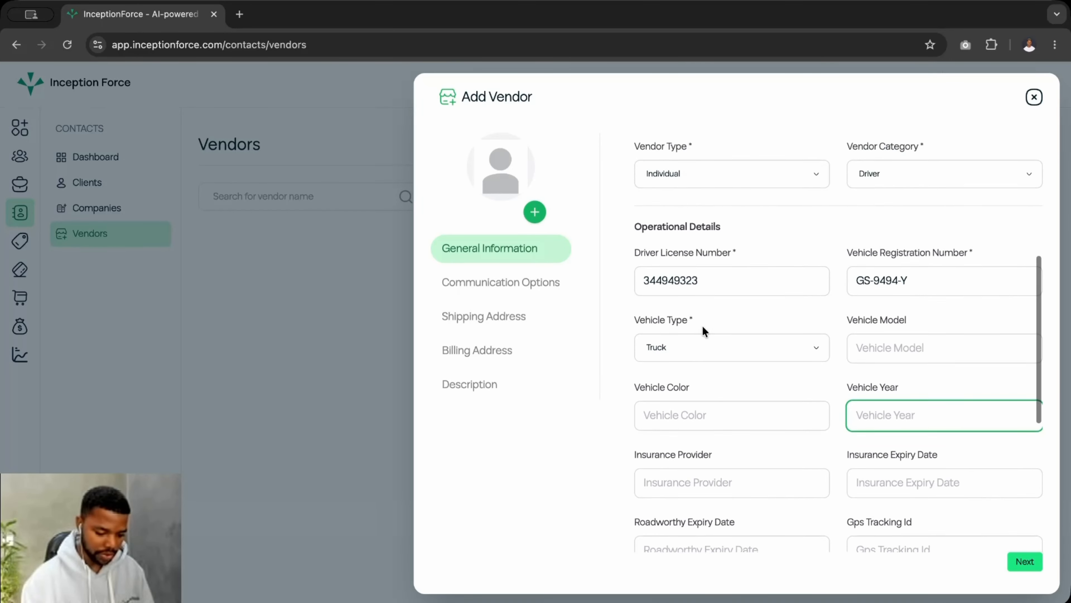
left_click(734, 252)
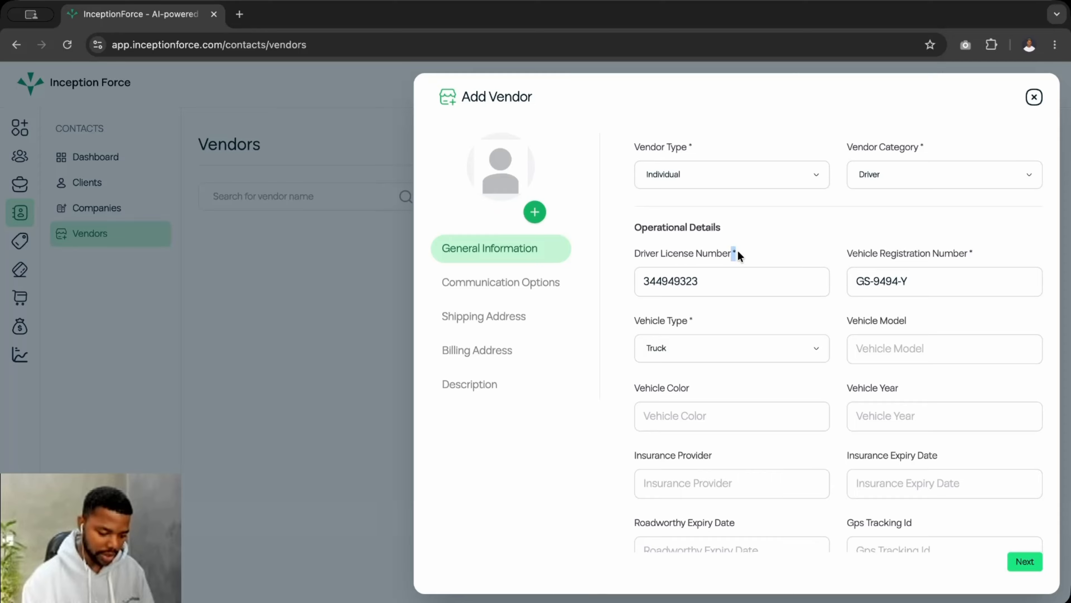
scroll(712, 291, "up", 6)
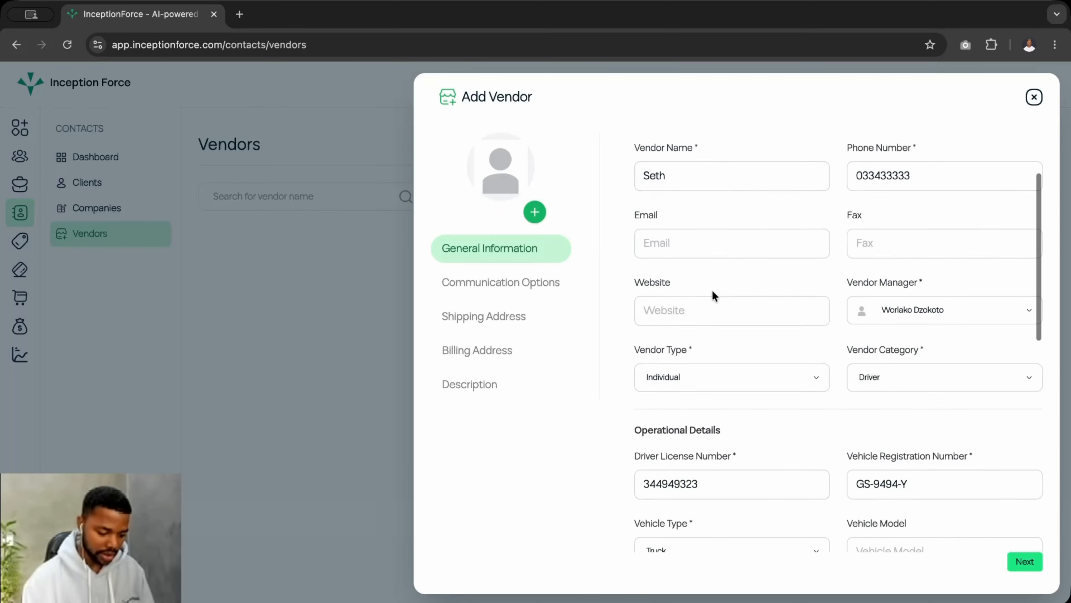
scroll(713, 292, "down", 7)
scroll(712, 289, "down", 5)
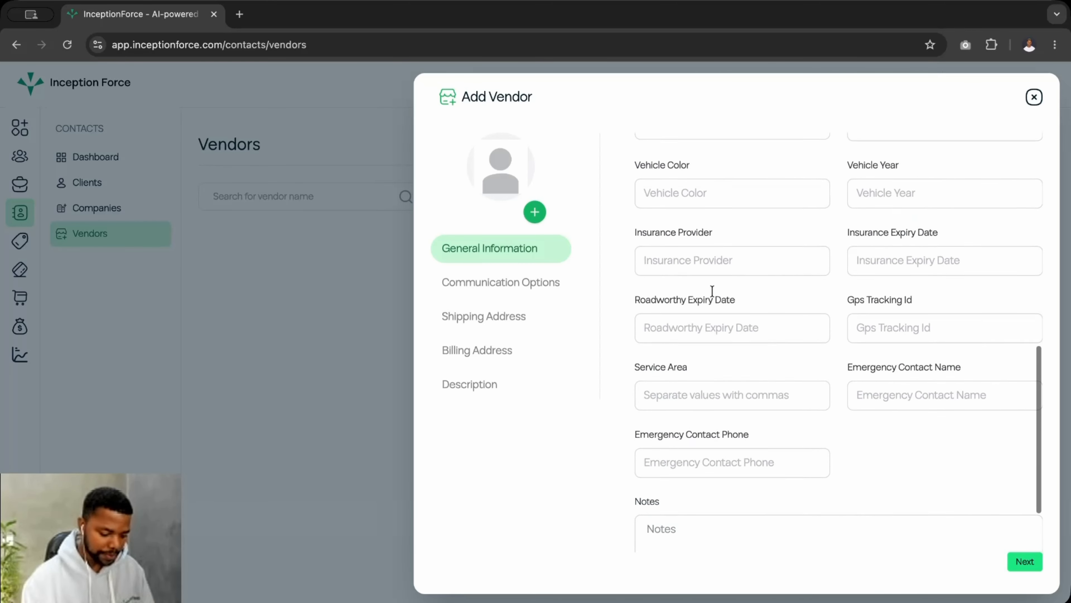
left_click(516, 290)
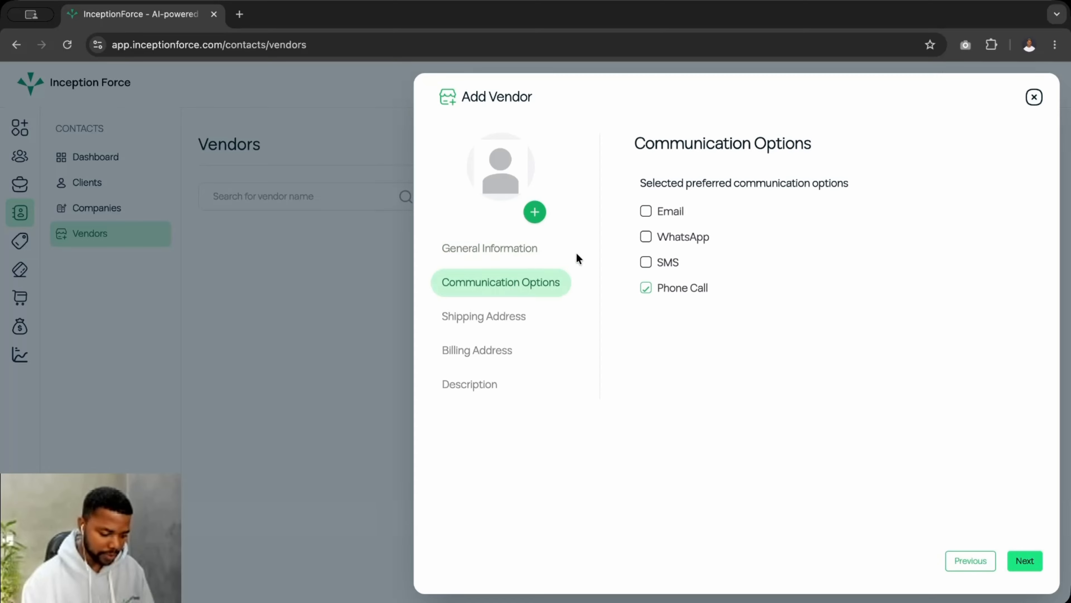
Add Email and WhatsApp as contact methods, step through to Description, and save the vendor
left_click(645, 212)
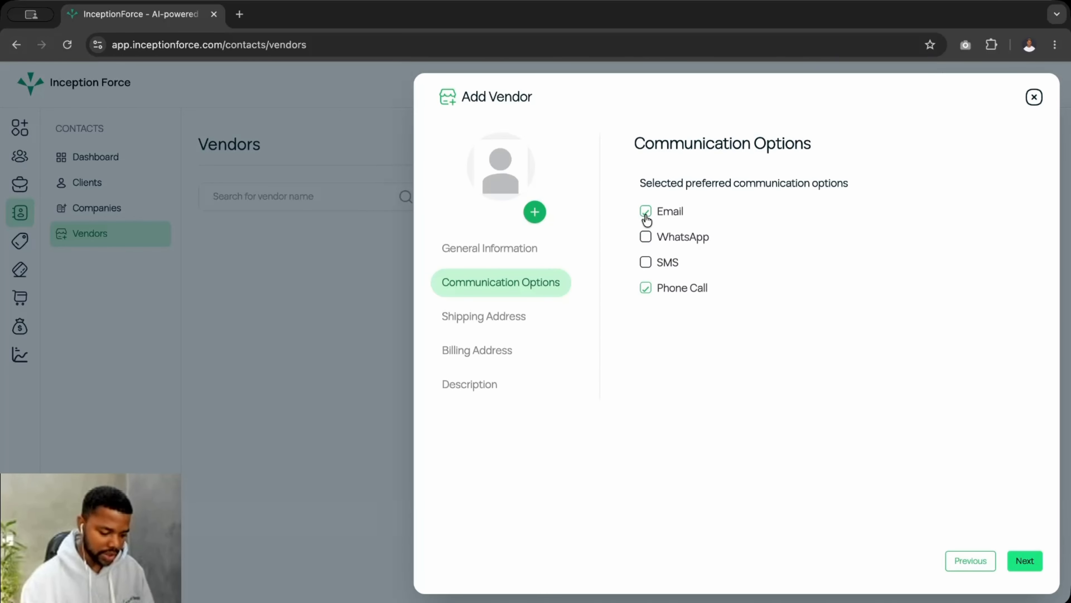
left_click(646, 238)
left_click(474, 314)
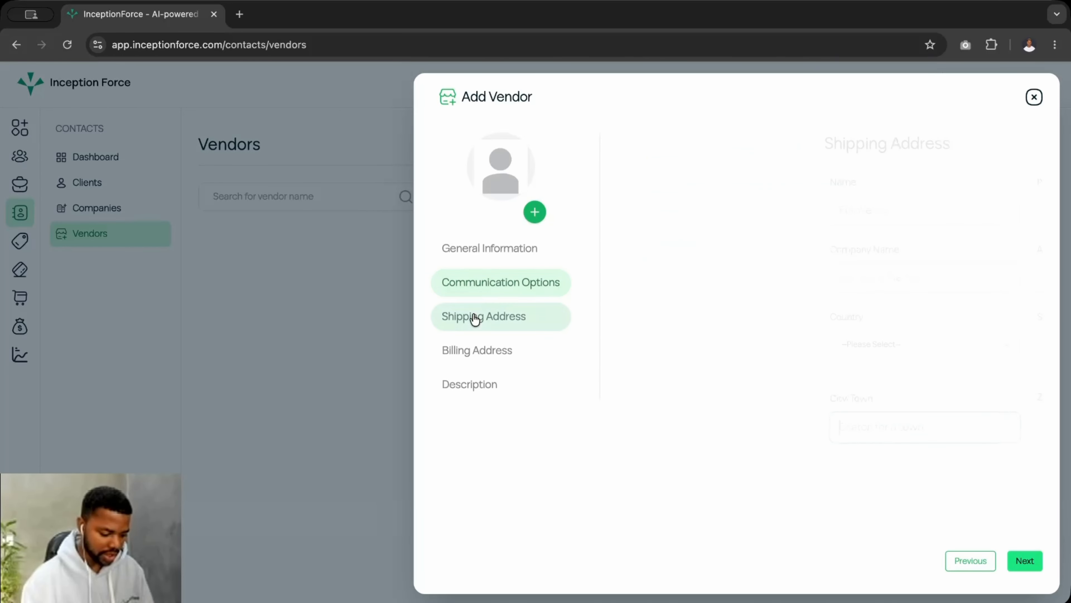
left_click(473, 350)
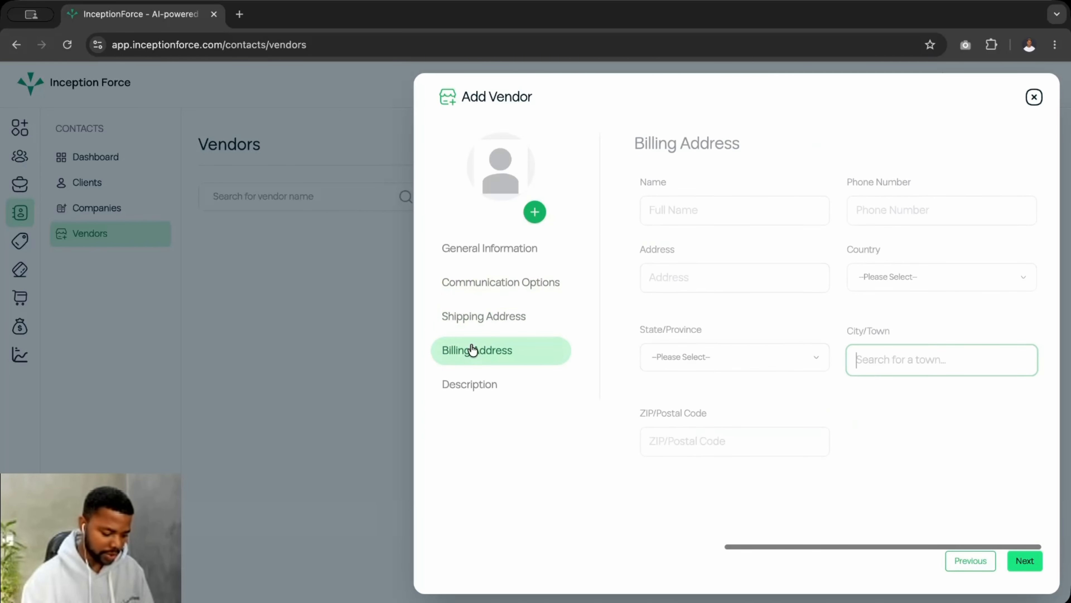
left_click(479, 383)
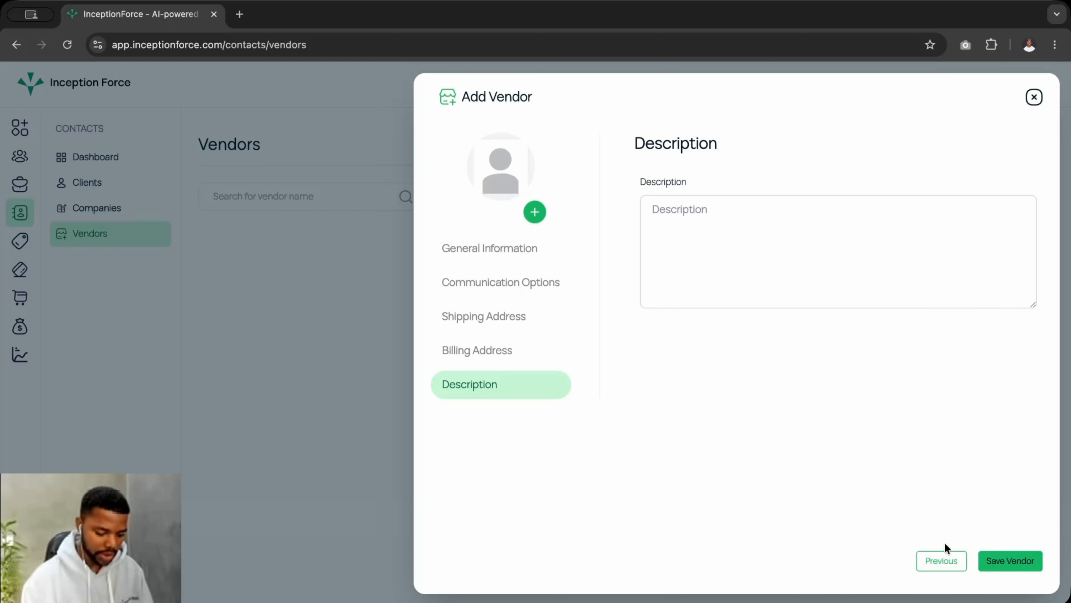
left_click(1013, 561)
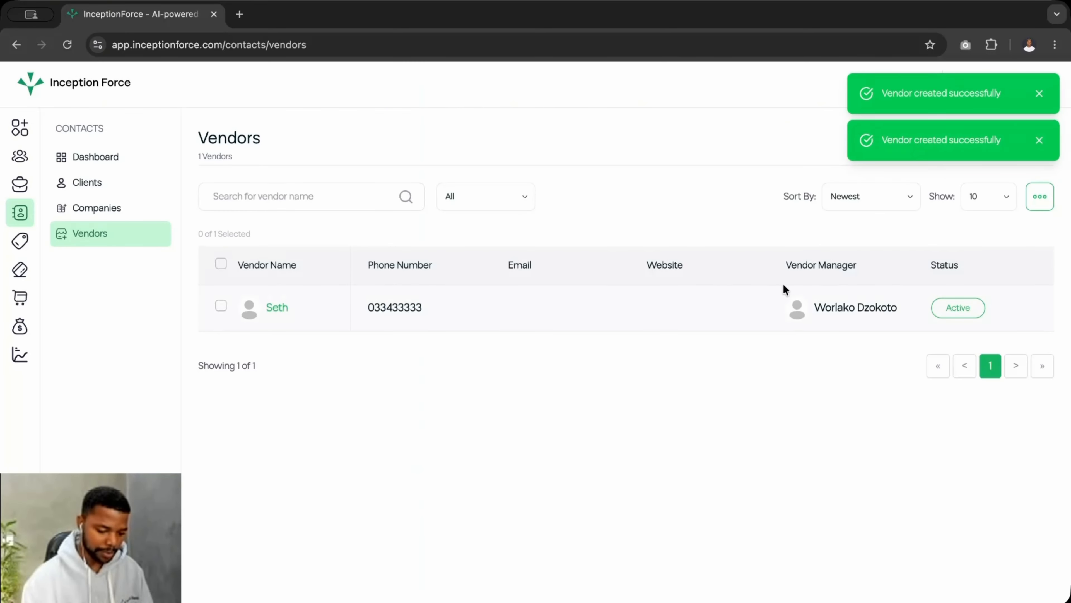
Dismiss both success notices and tick the new driver vendor's row
left_click(1044, 93)
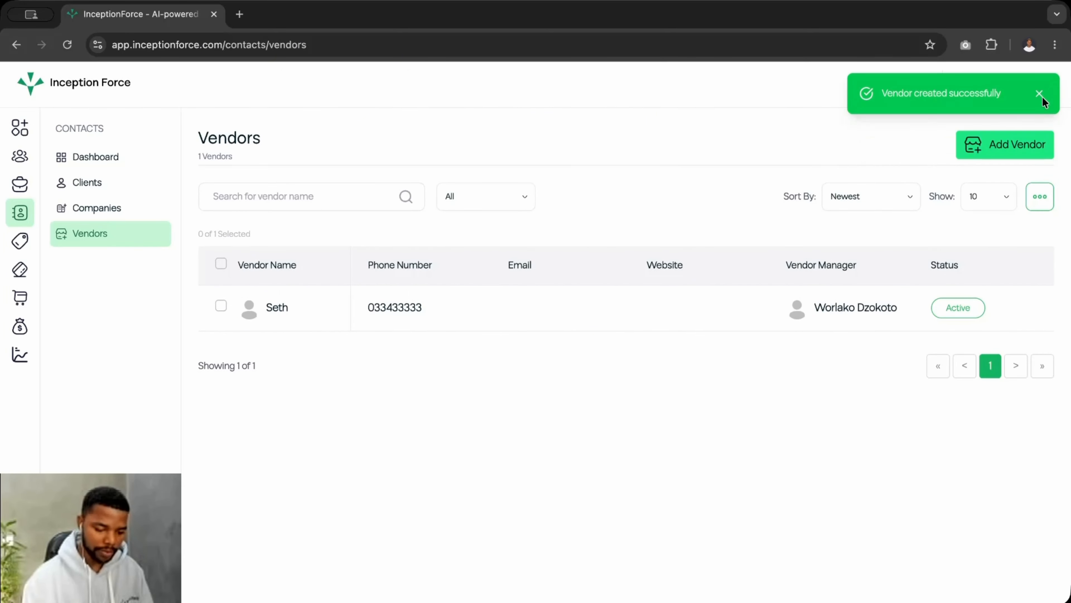
left_click(1042, 89)
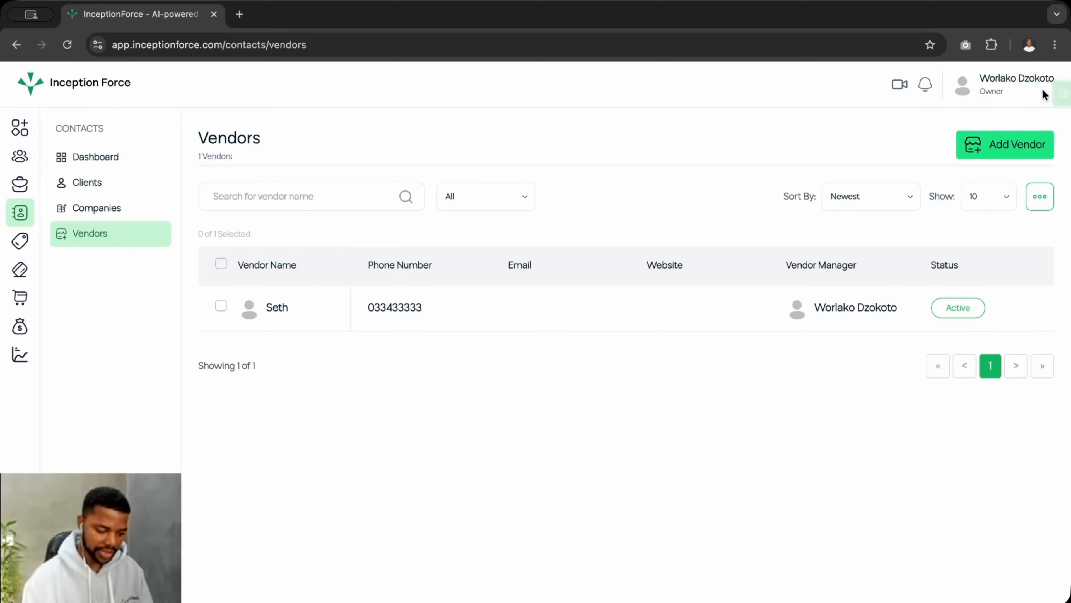
left_click(221, 306)
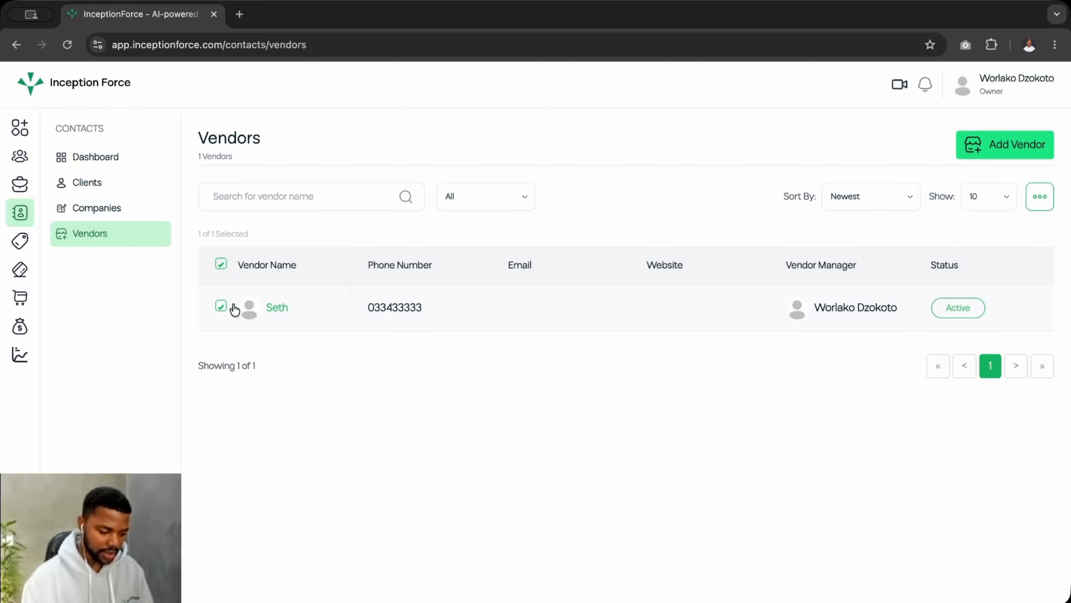